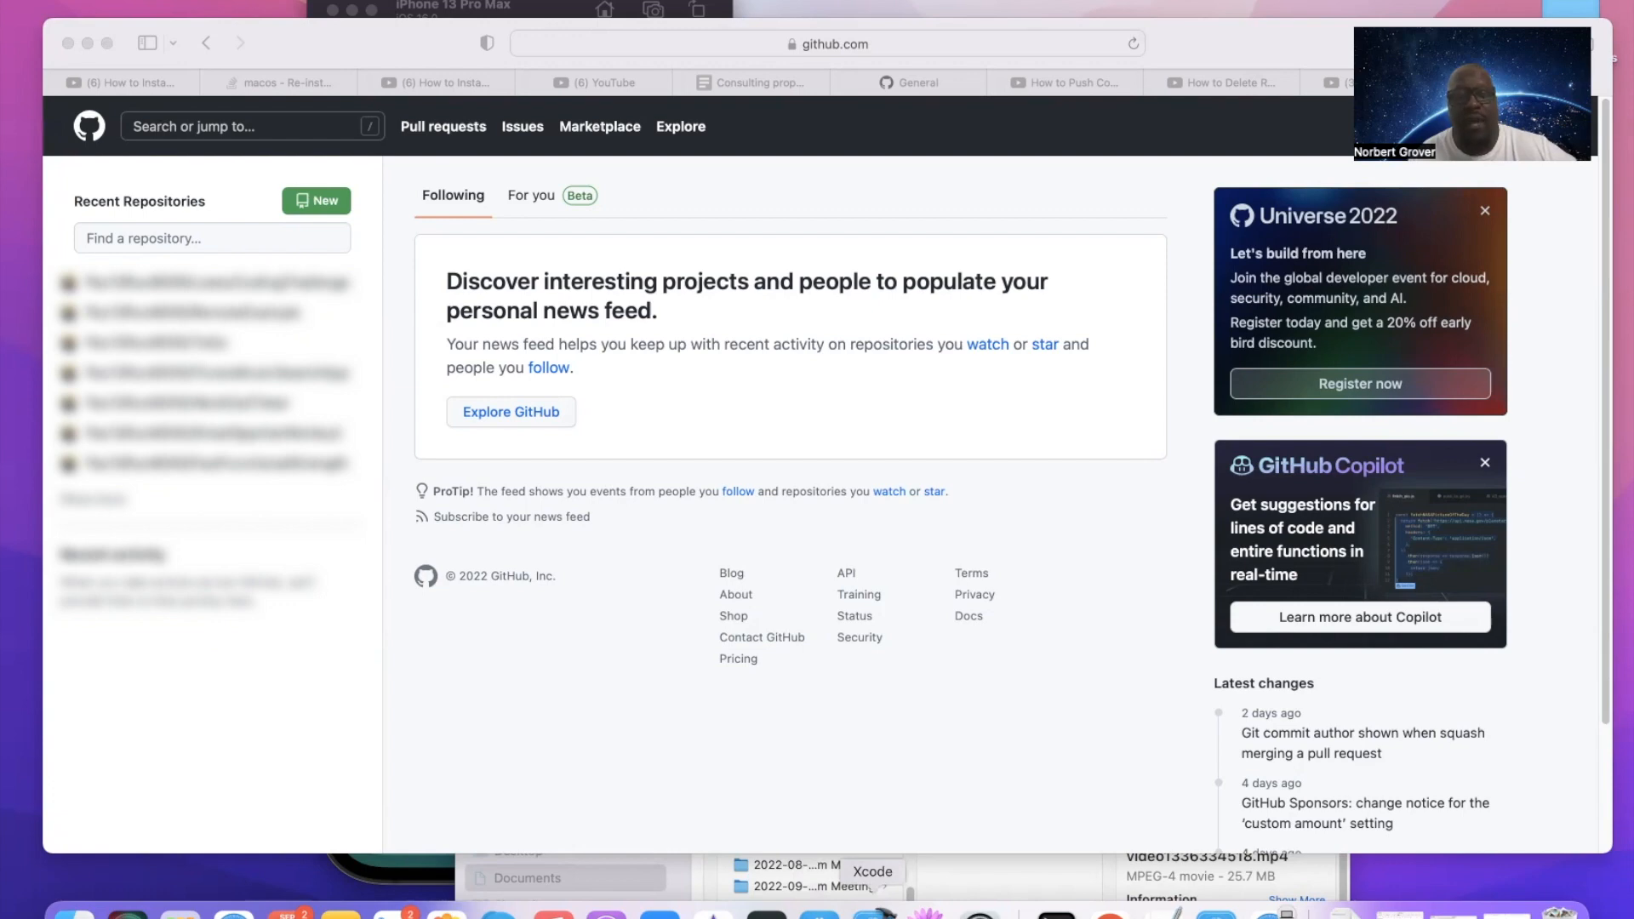
Switch to Xcode and start a new project from the iOS App template
click(875, 910)
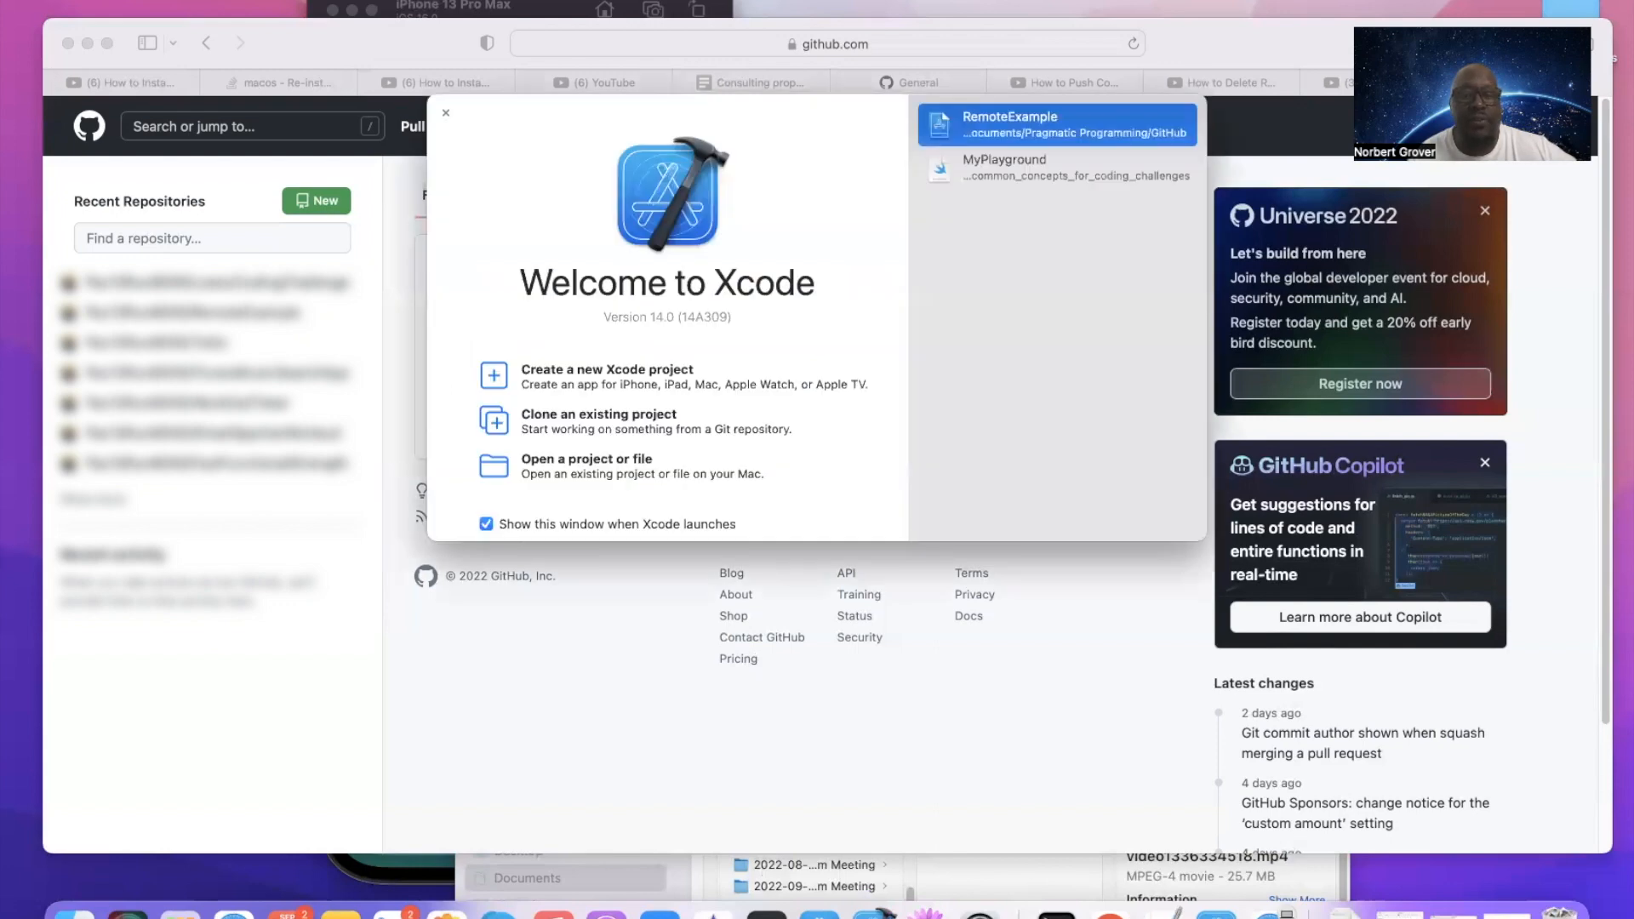
click(116, 0)
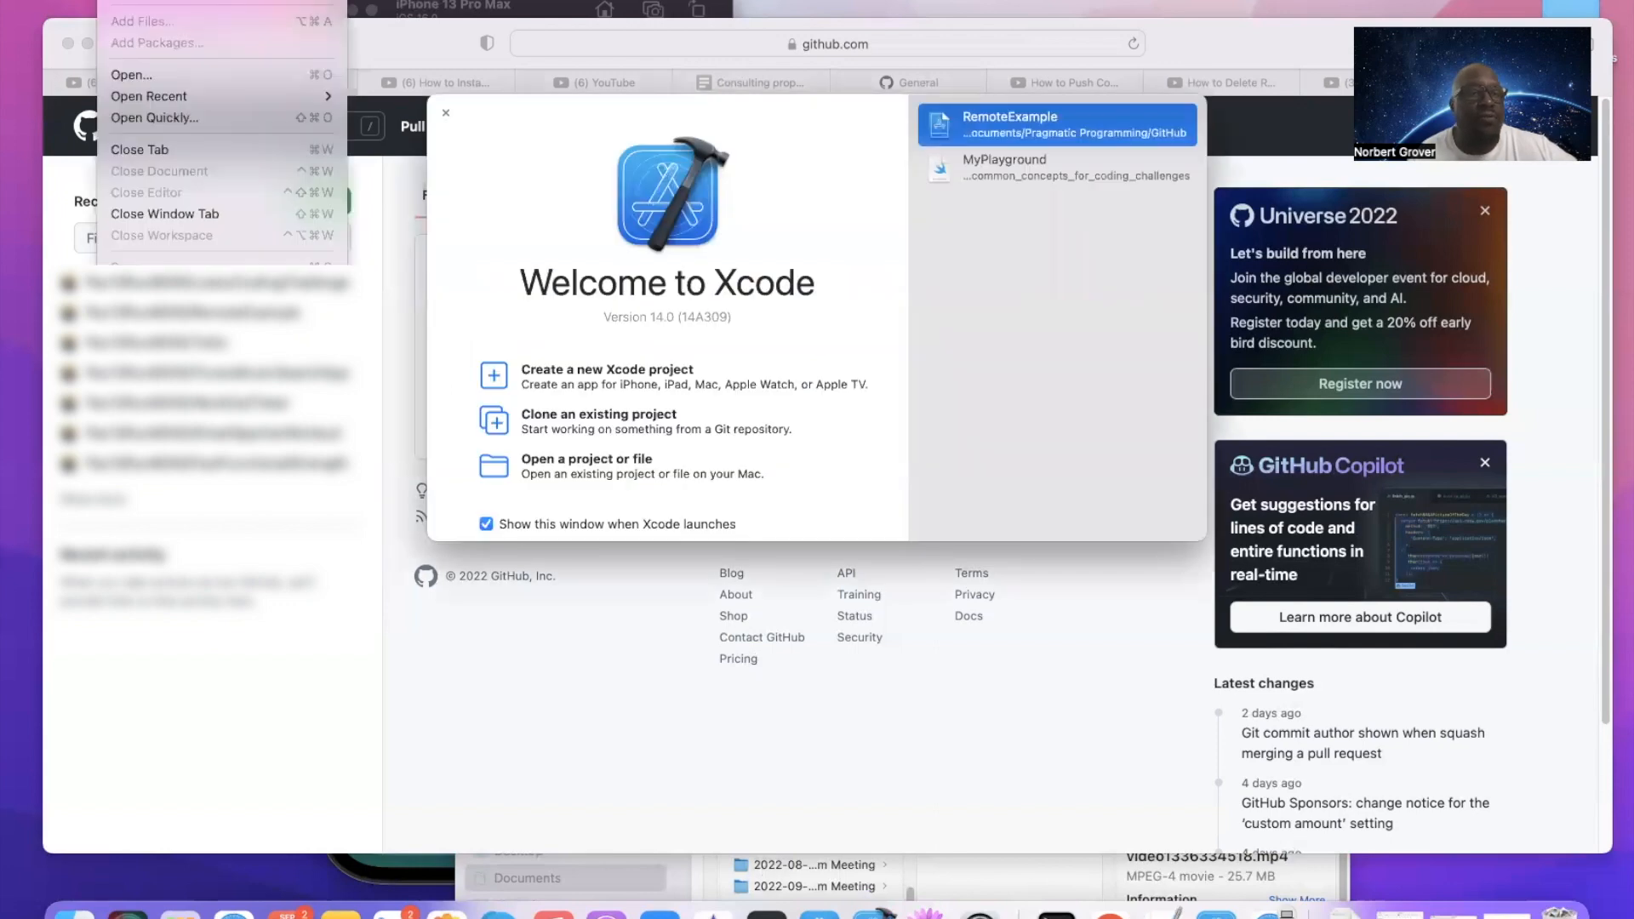
mouse_move(136, 0)
click(440, 159)
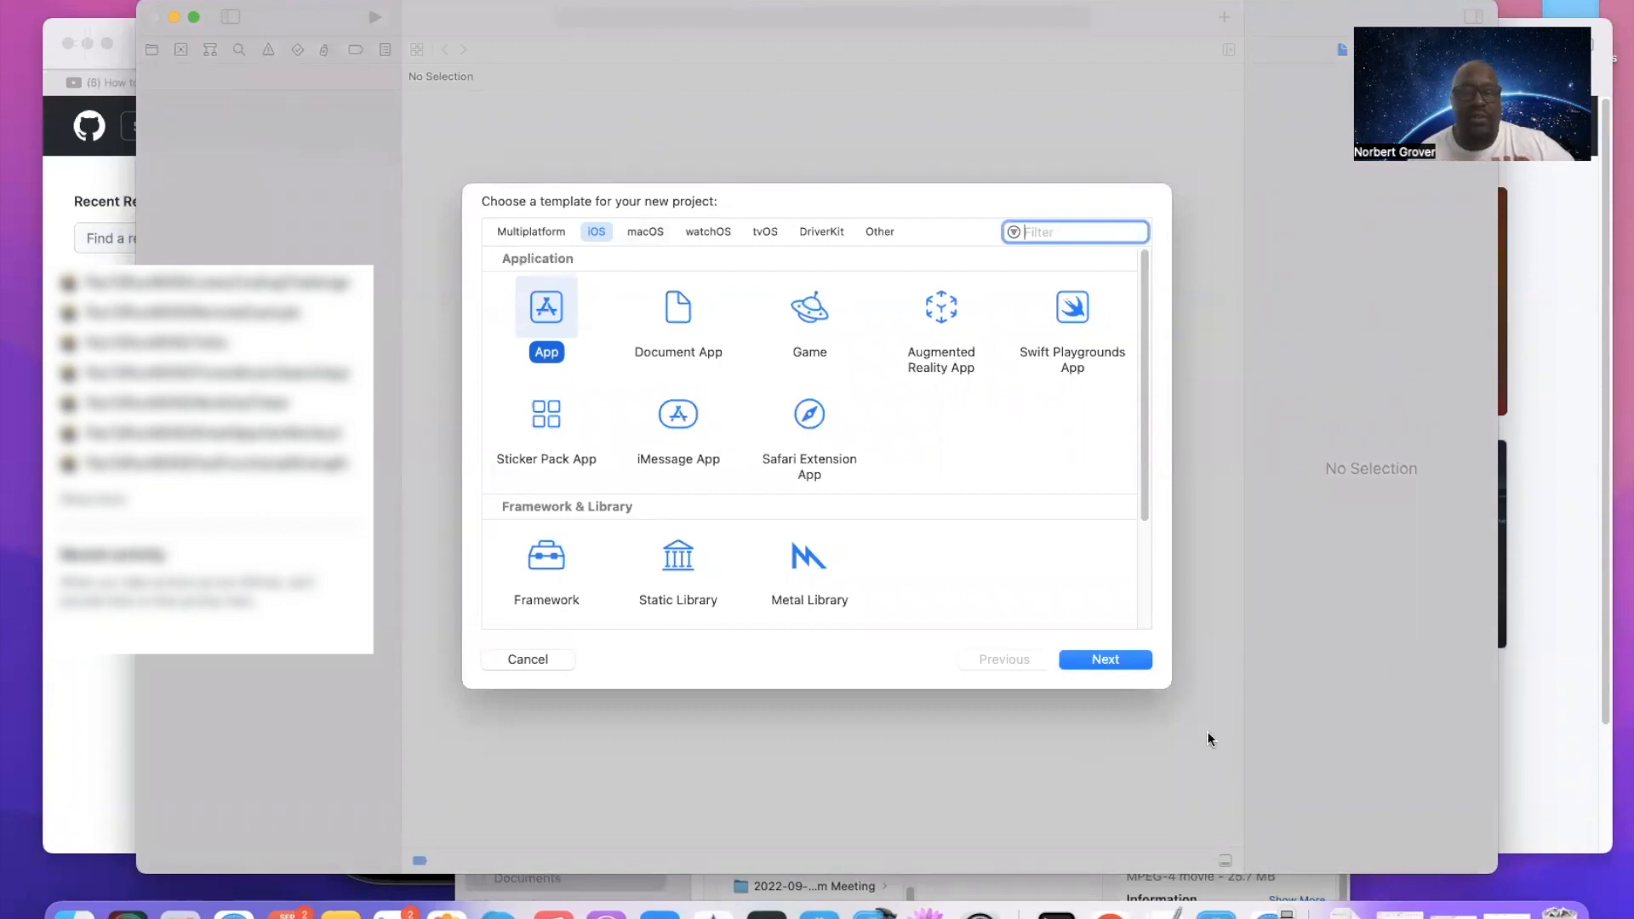
click(1115, 661)
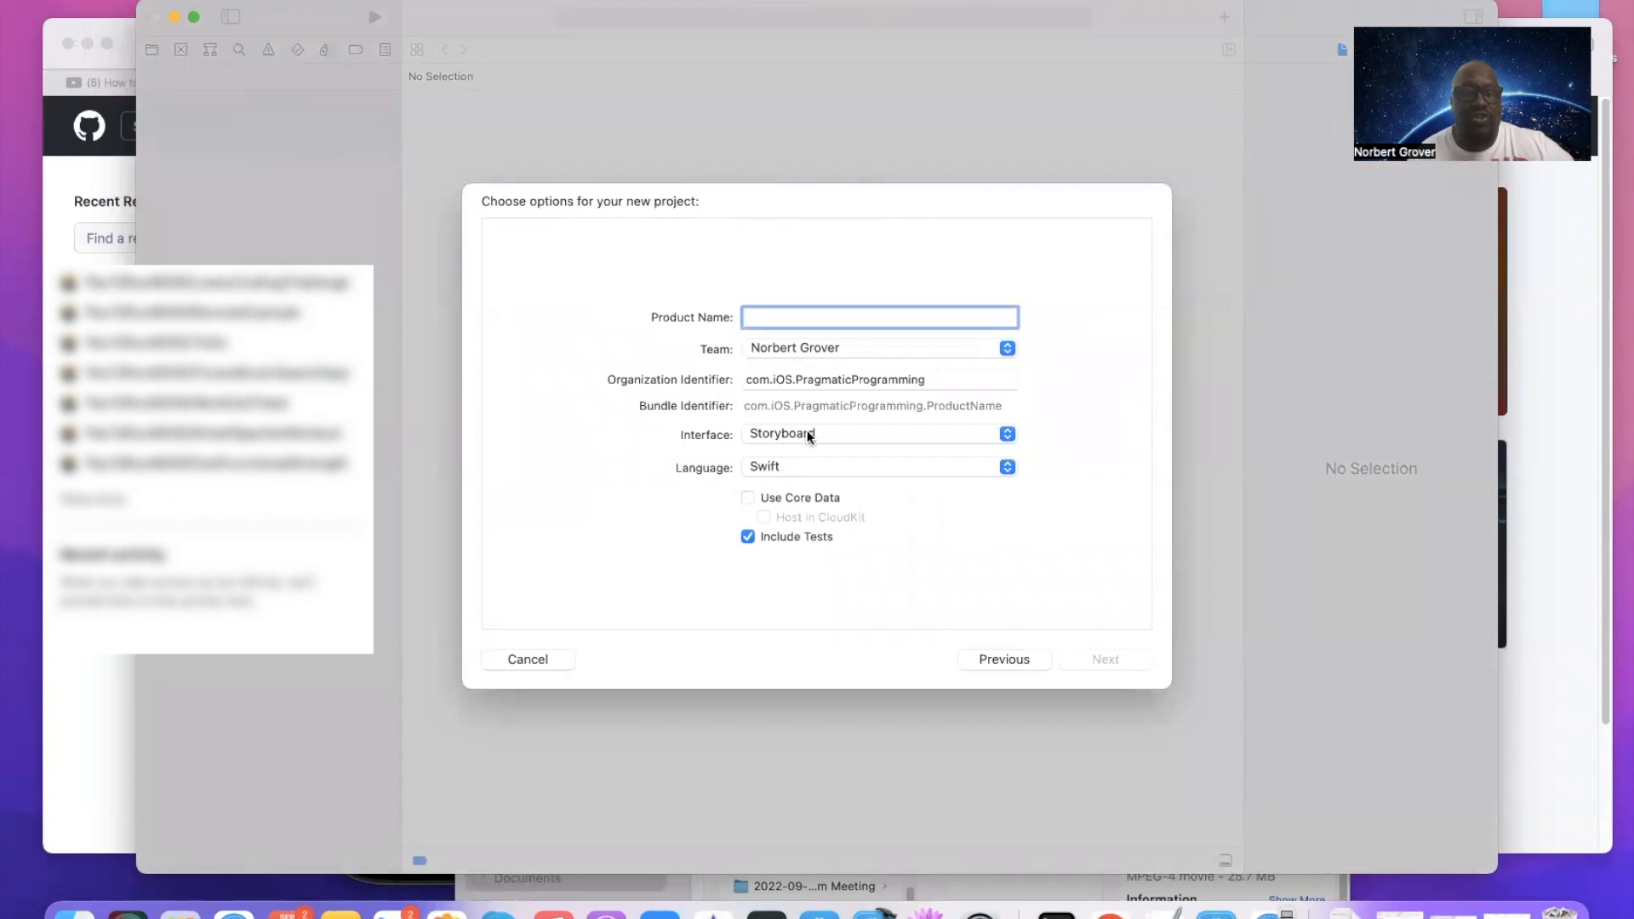
Name the project RemoteExampleWithXcode, keep the Storyboard interface, and create it in the GitHub folder
click(1006, 436)
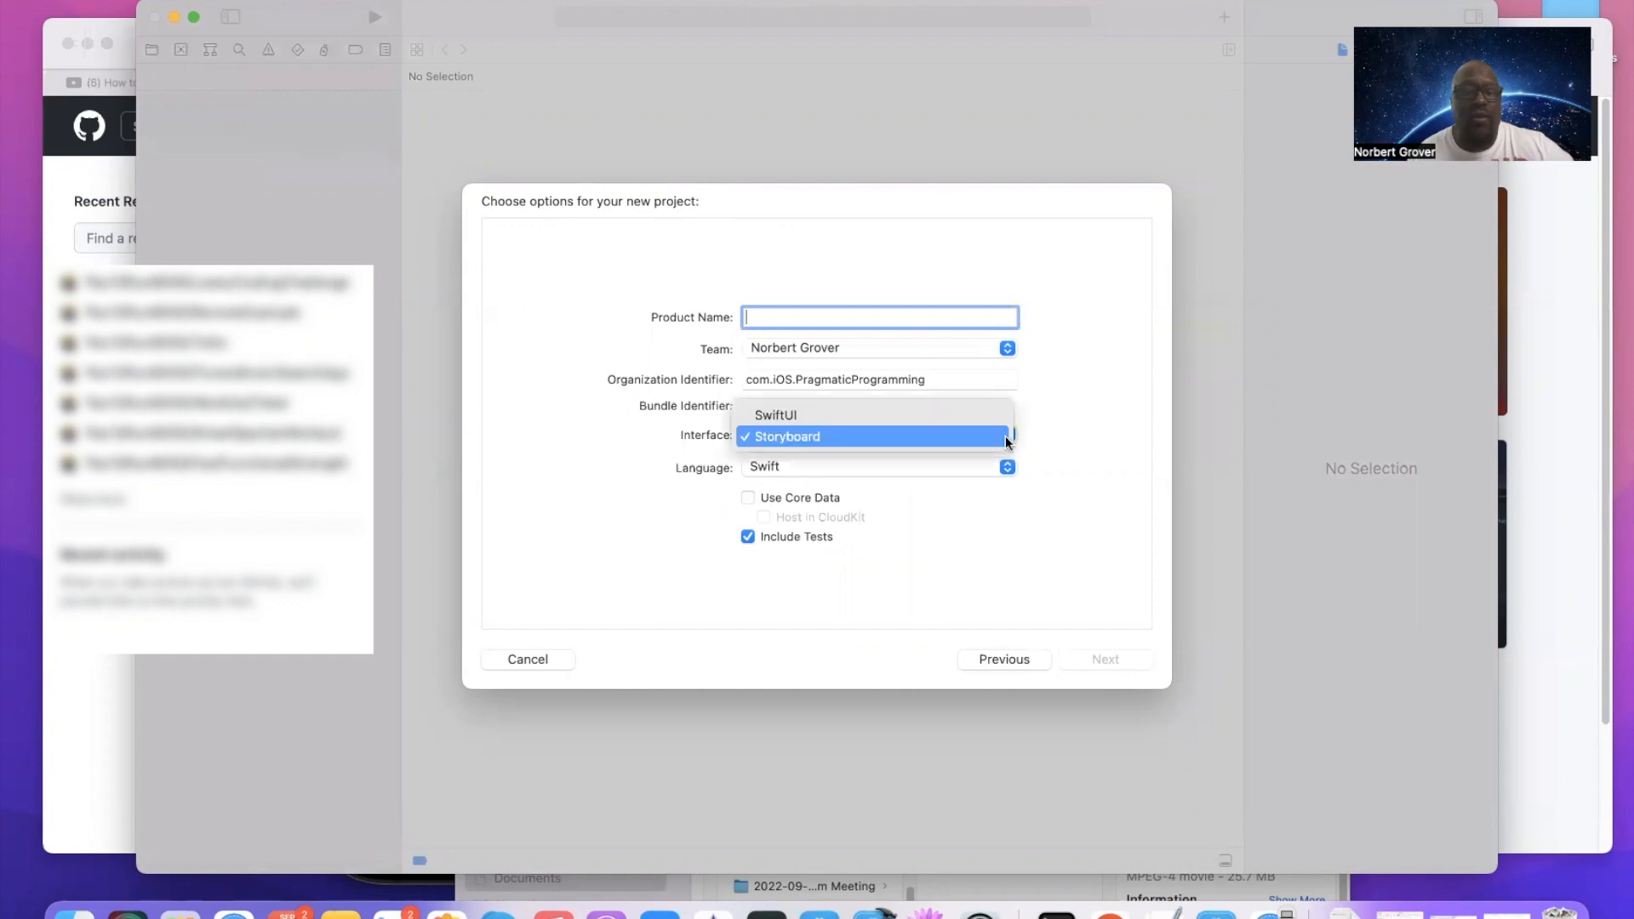
click(1006, 438)
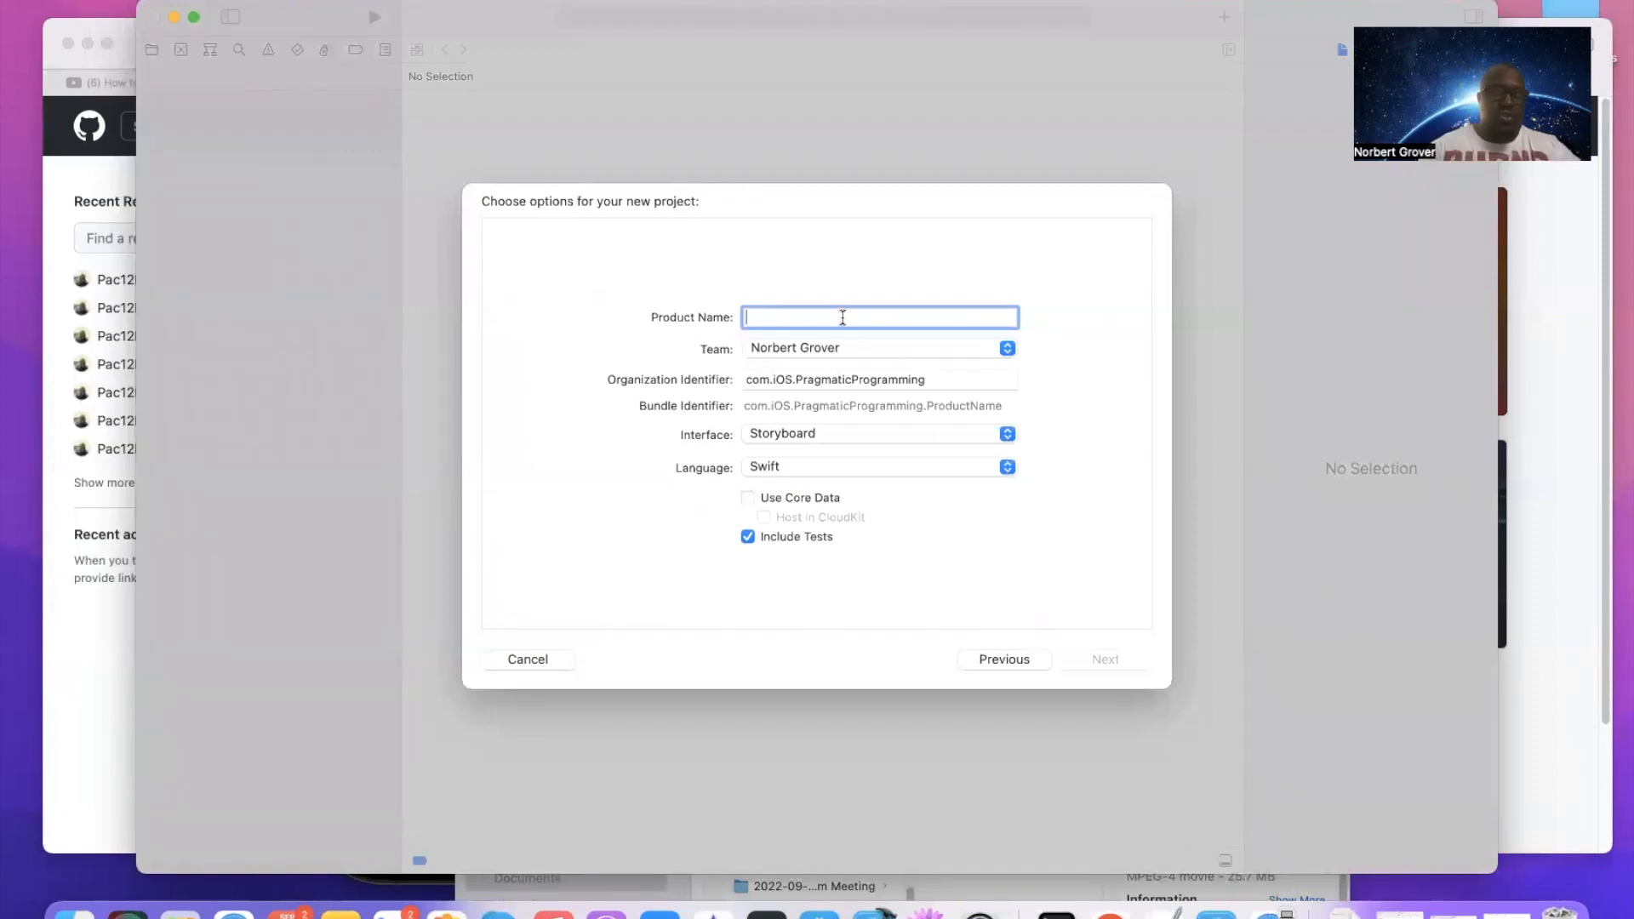
text(Remo)
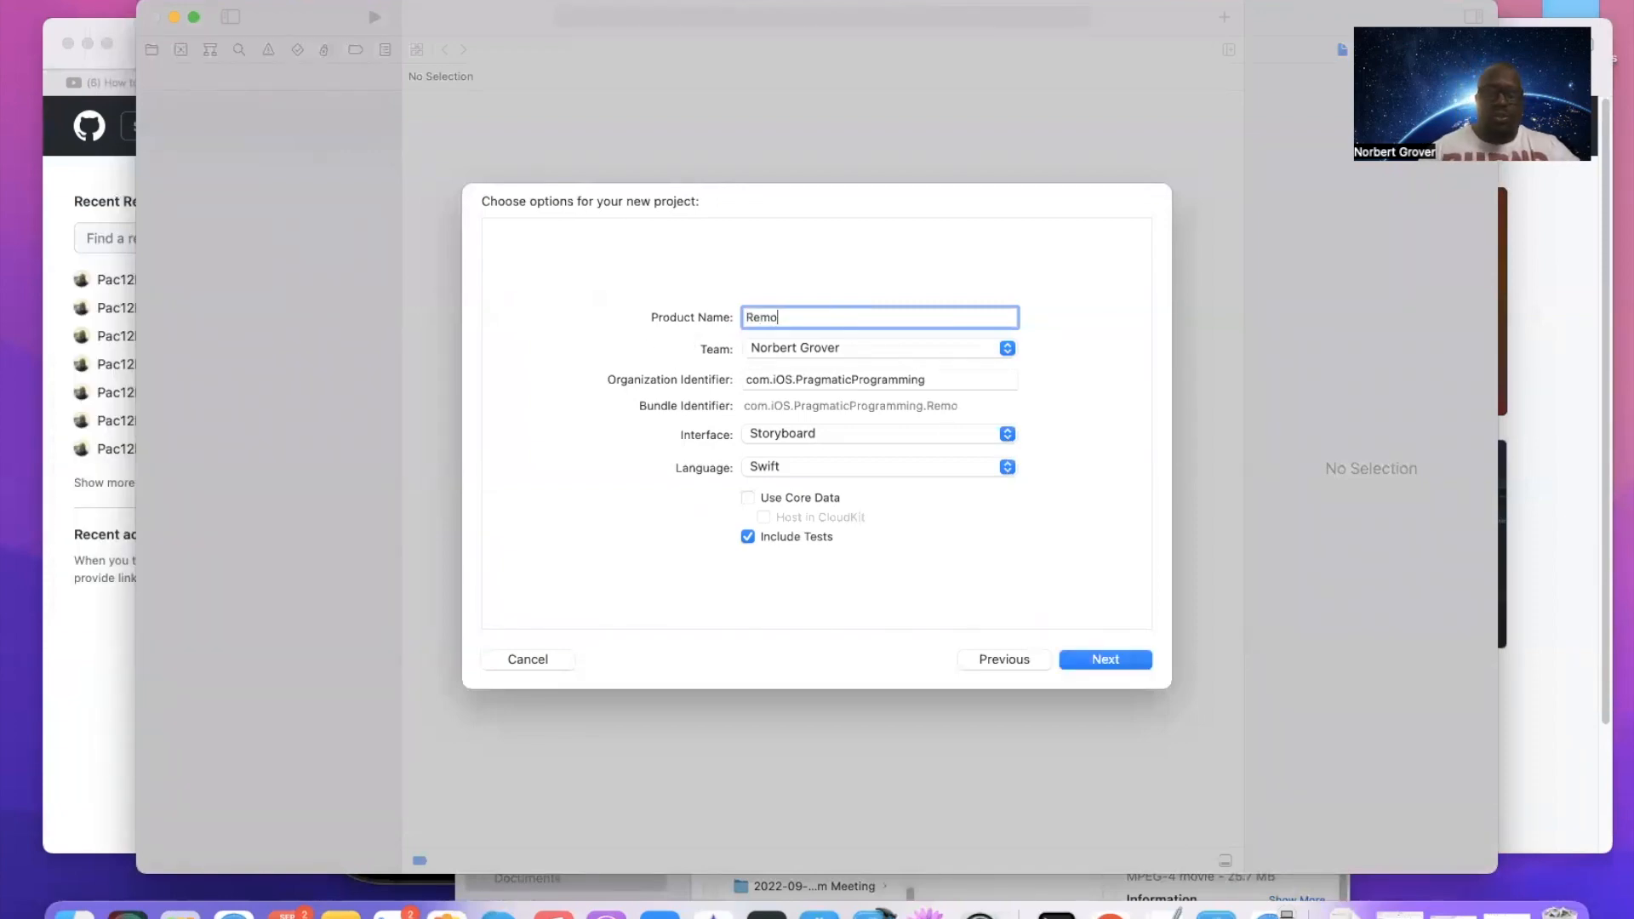
text(te)
text(E)
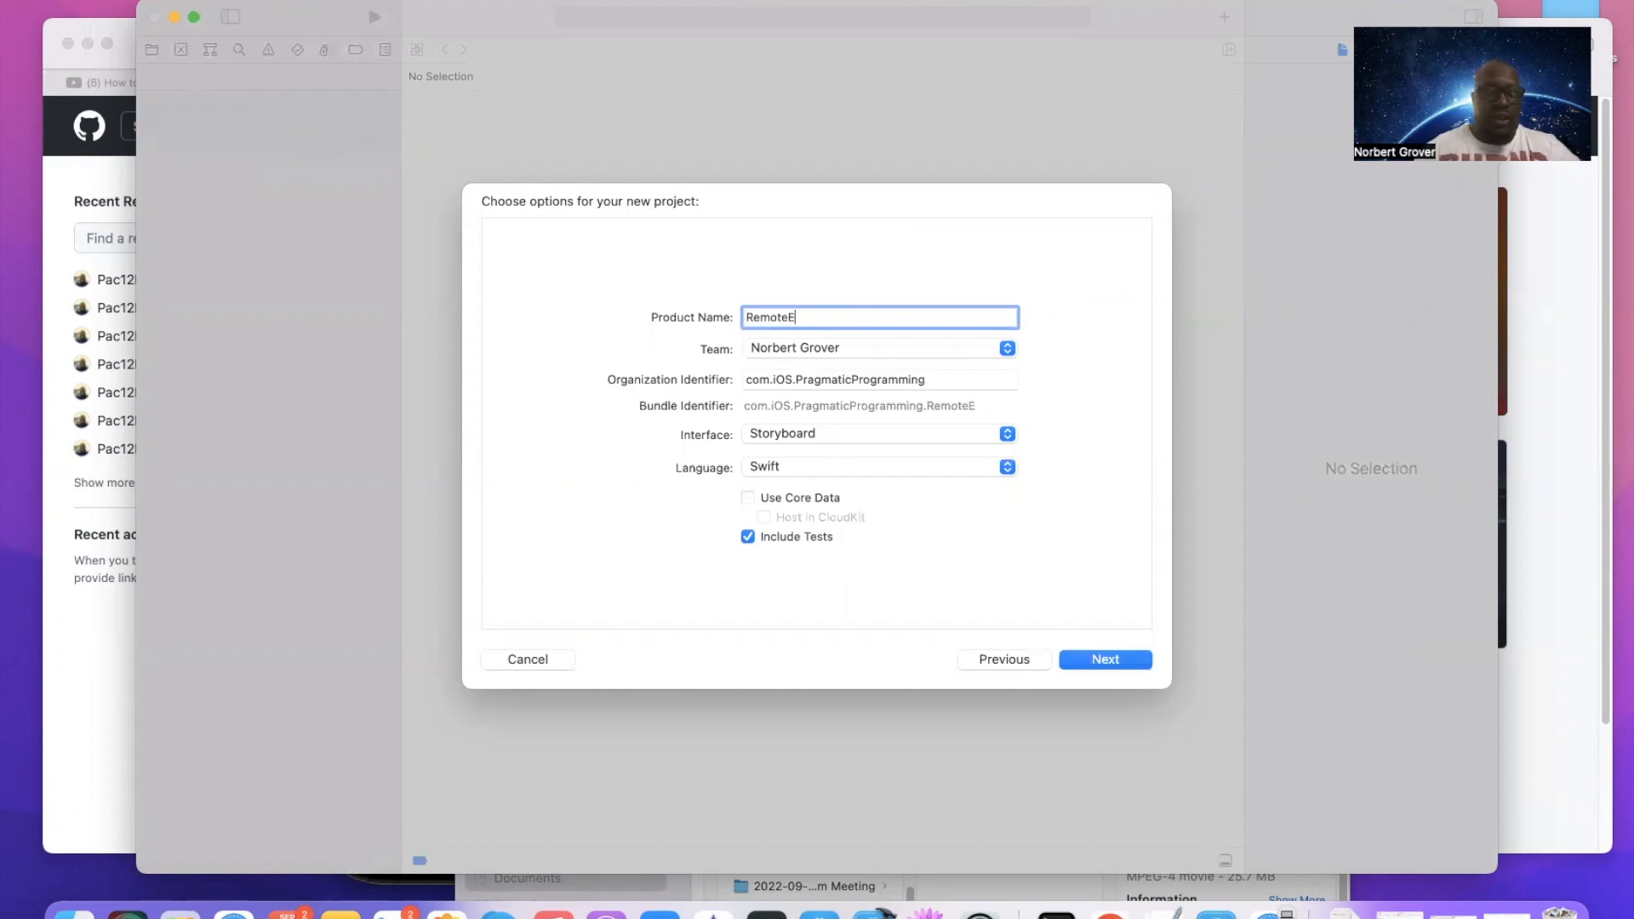
text(xampleWithXcode)
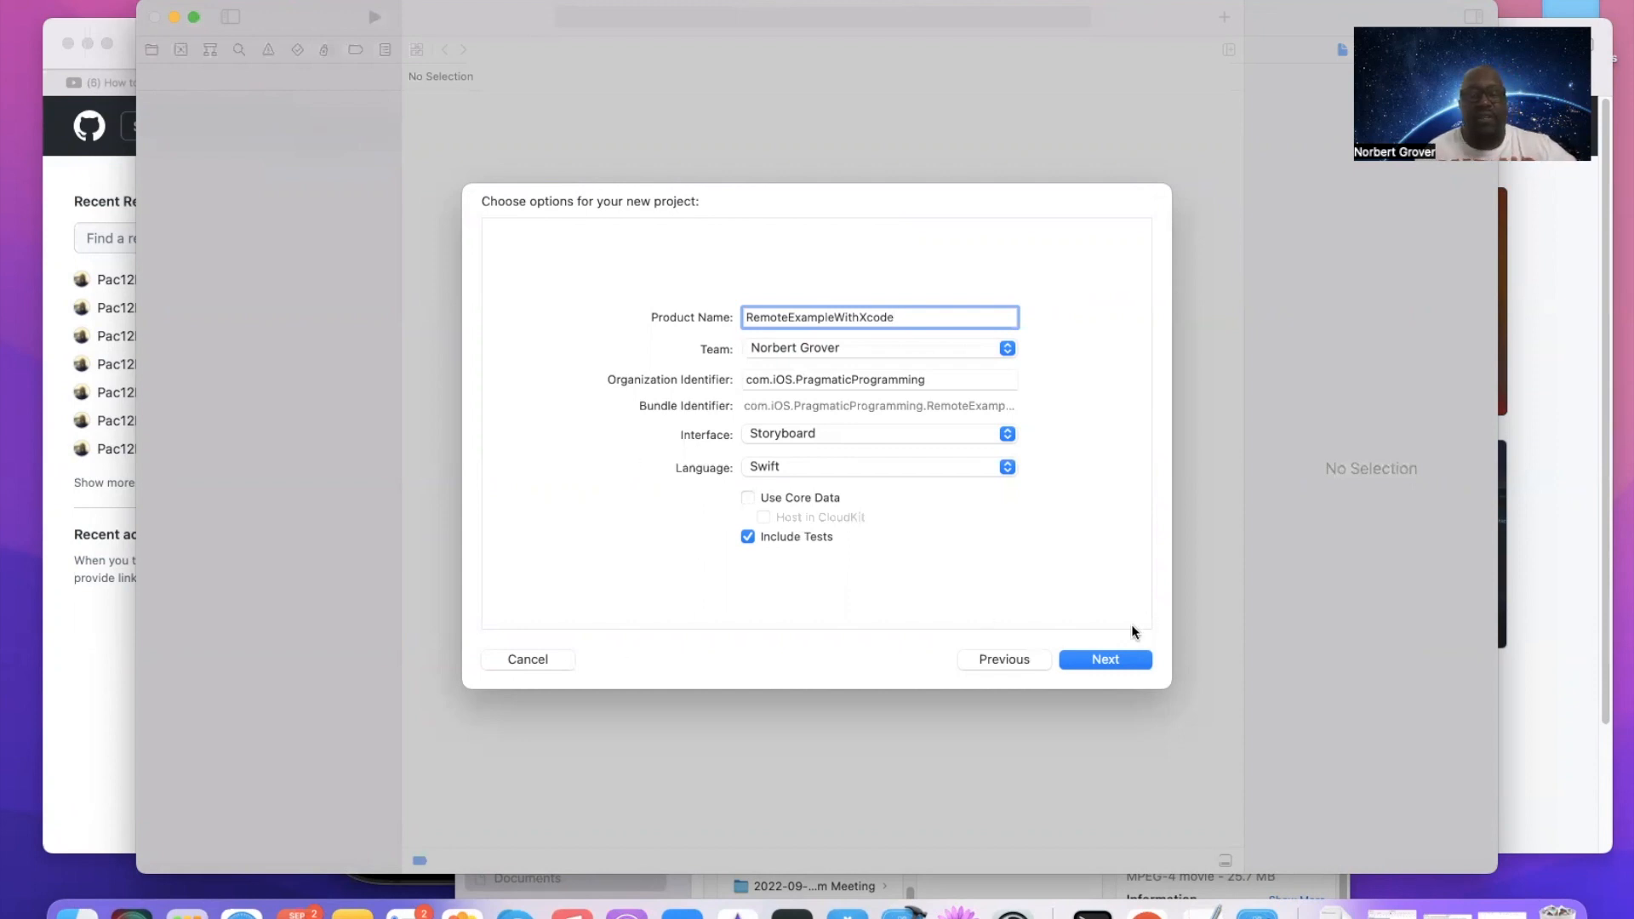
click(1105, 660)
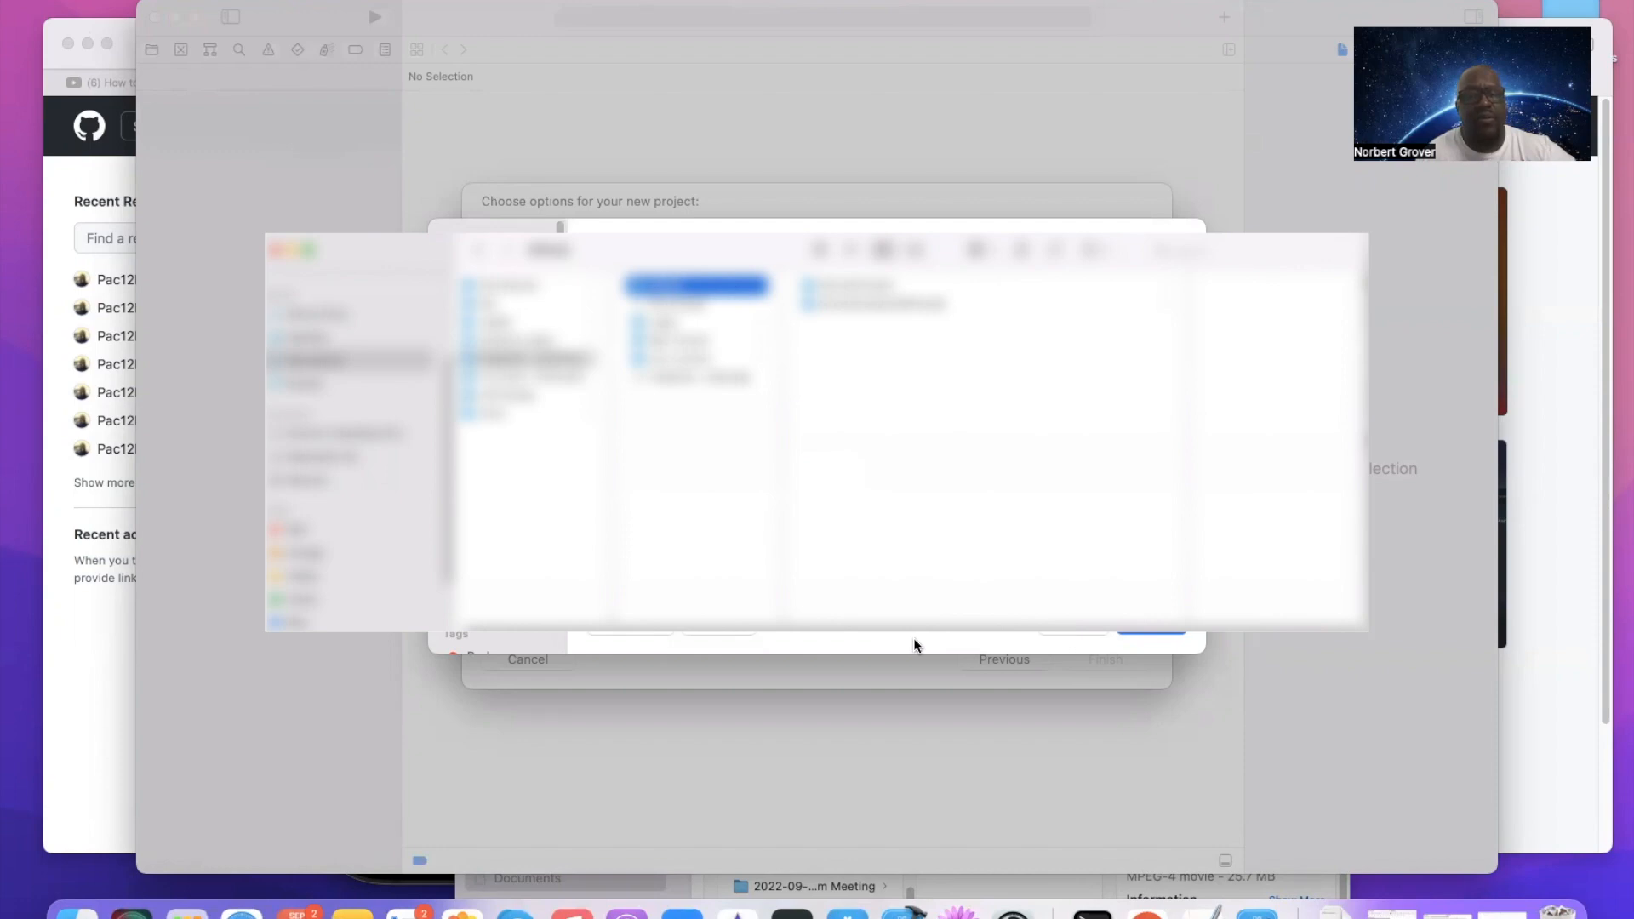
click(1151, 631)
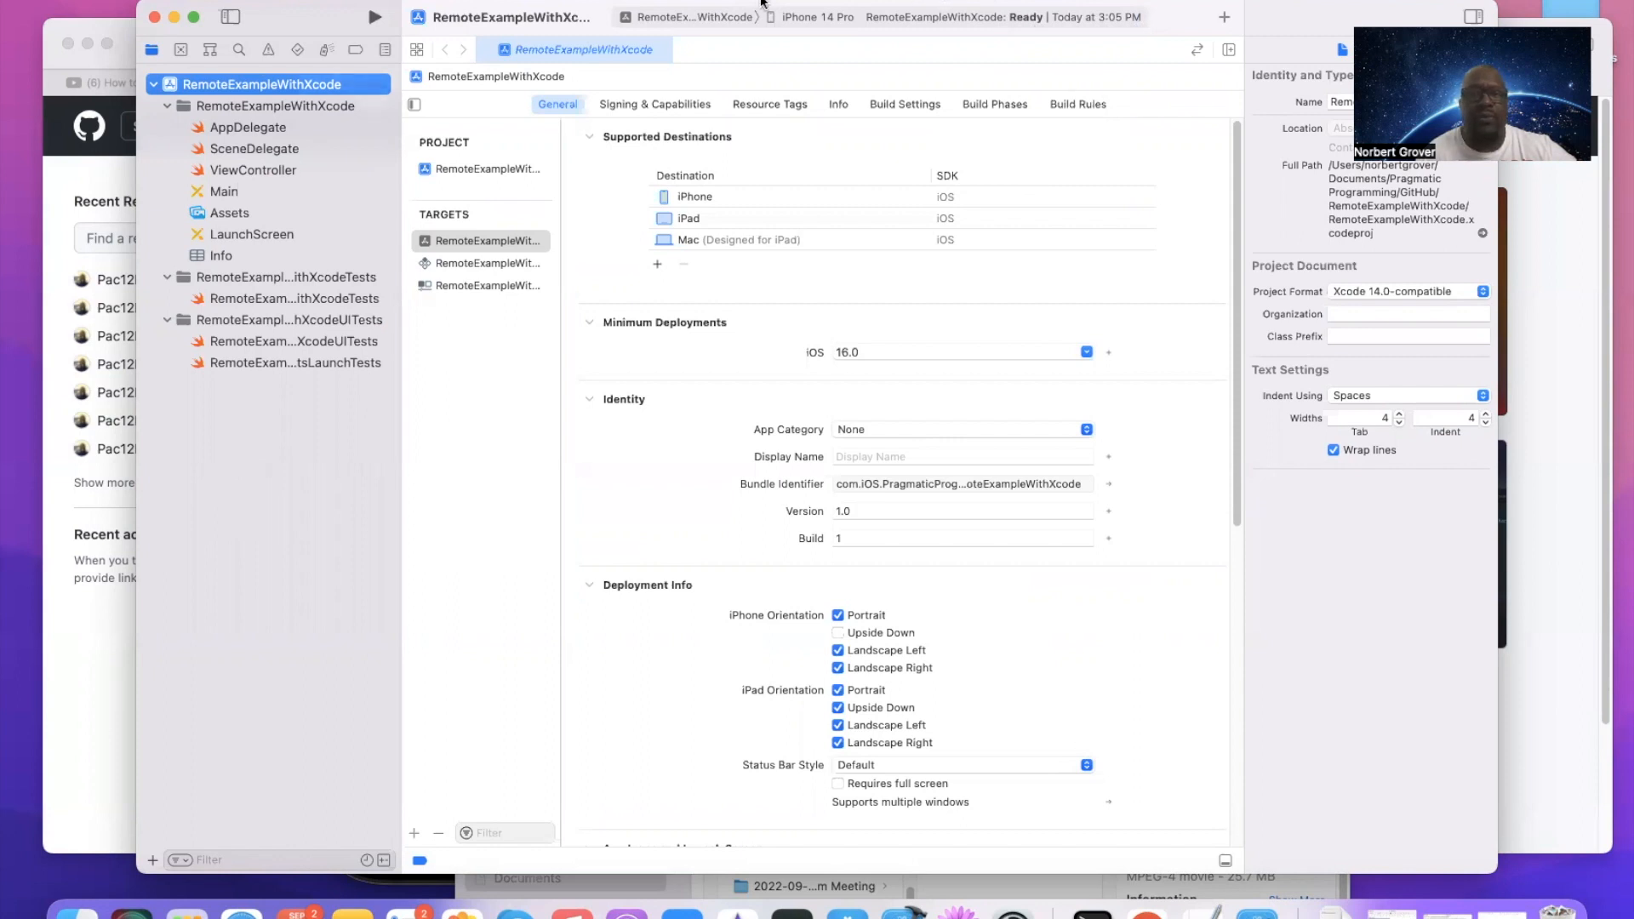
Switch to GitHub in the browser and start a new repository named RemoteExampleWithXcode
click(1194, 2)
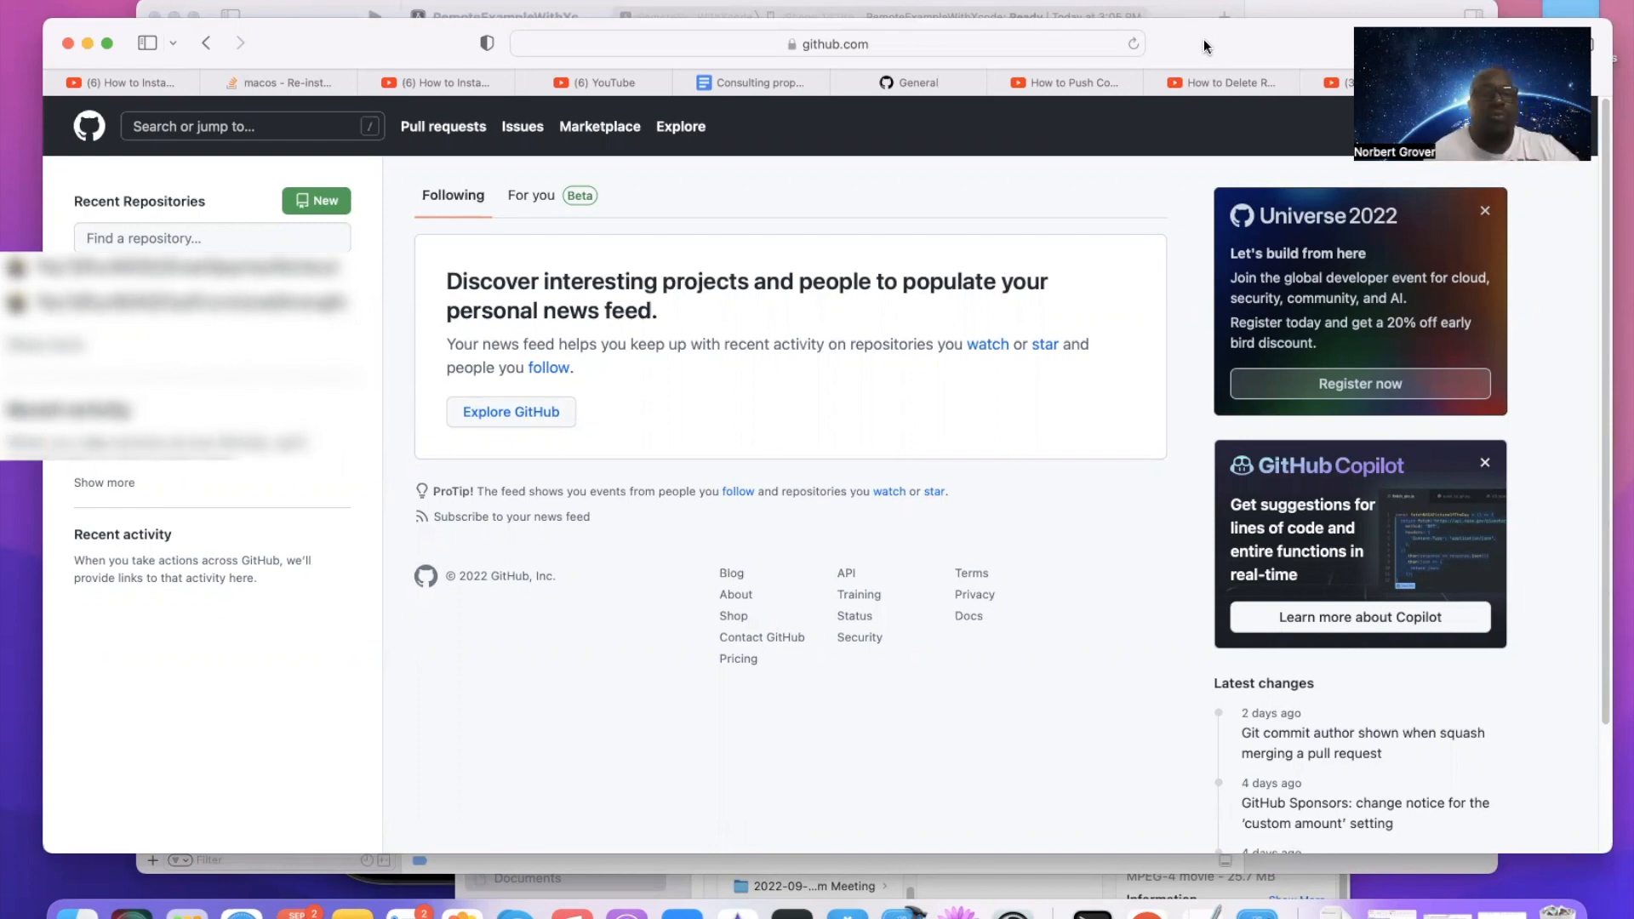
click(324, 204)
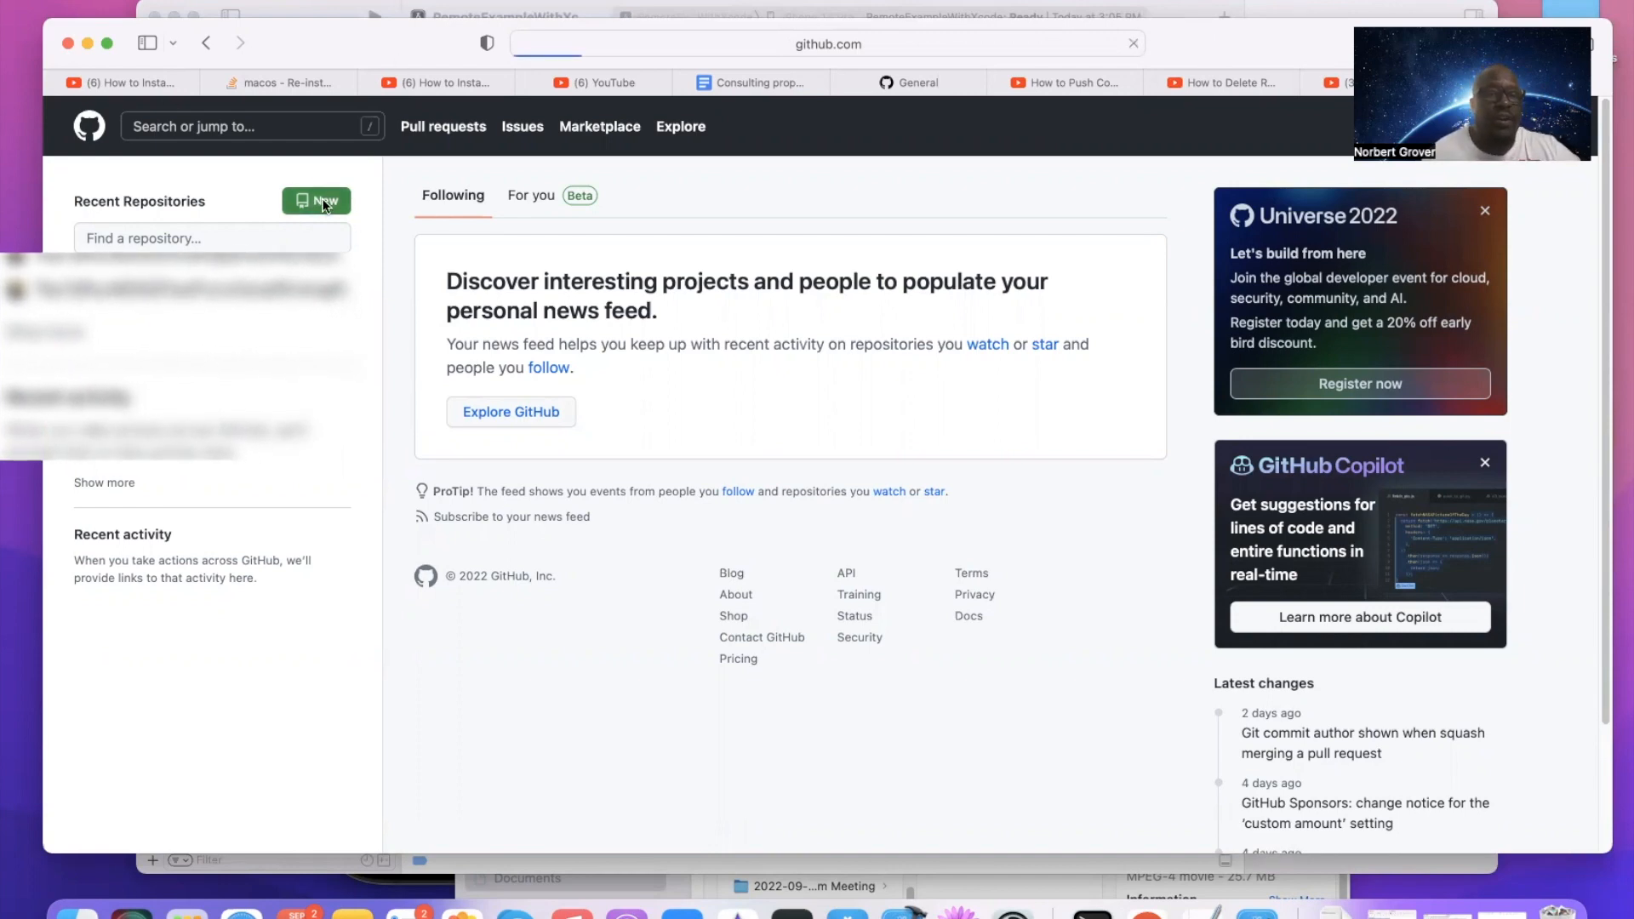
click(772, 349)
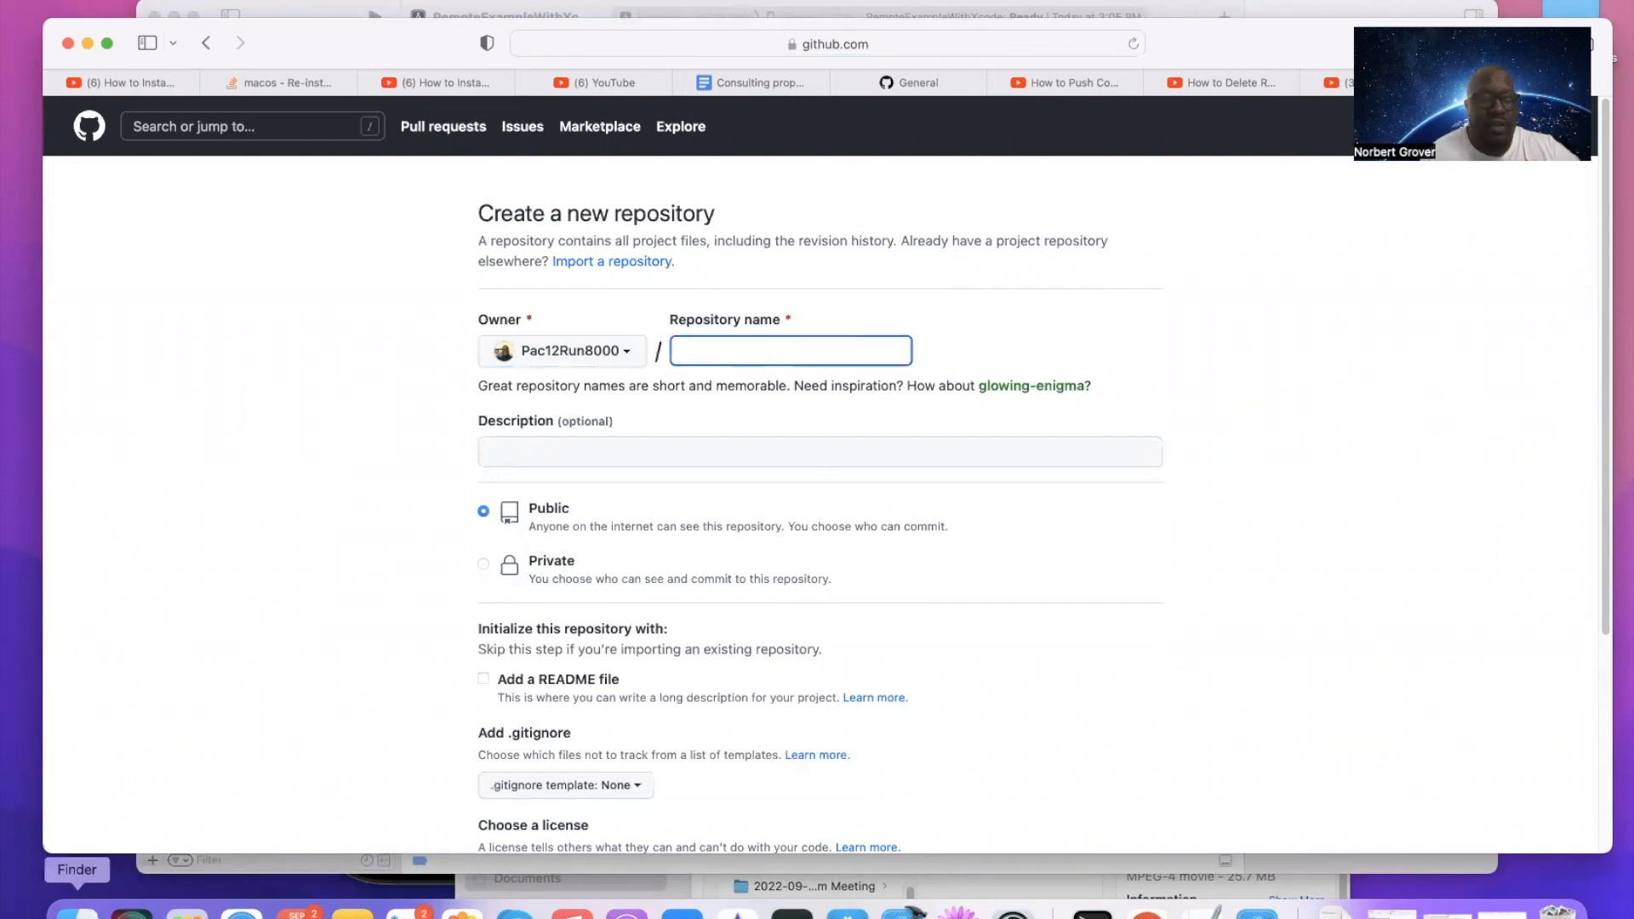
click(76, 912)
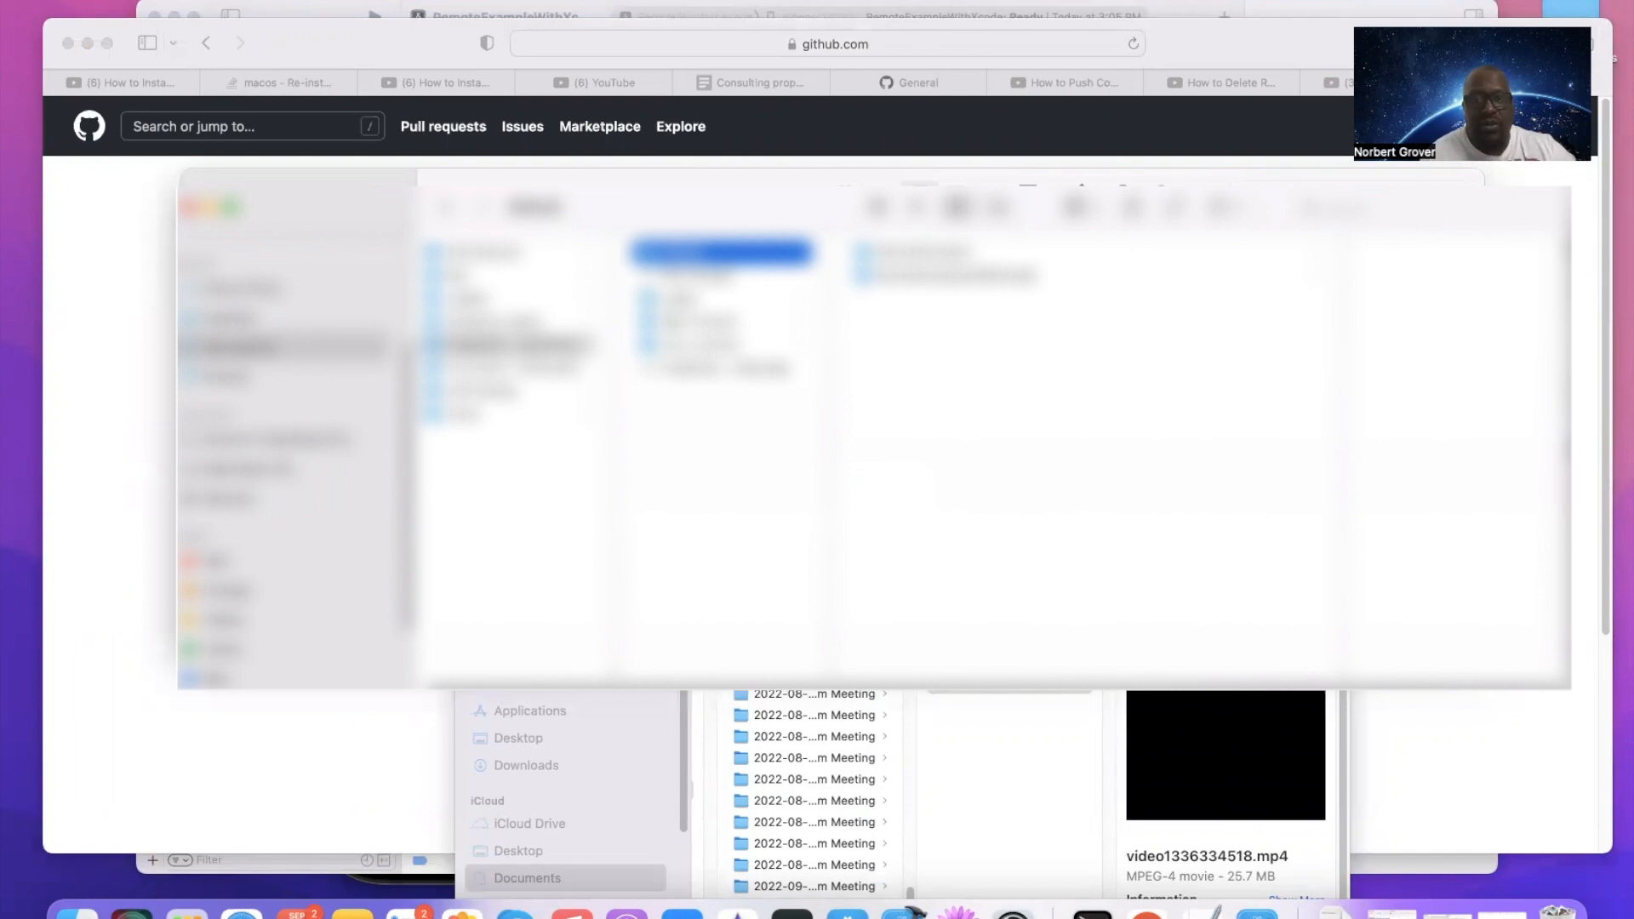
click(347, 38)
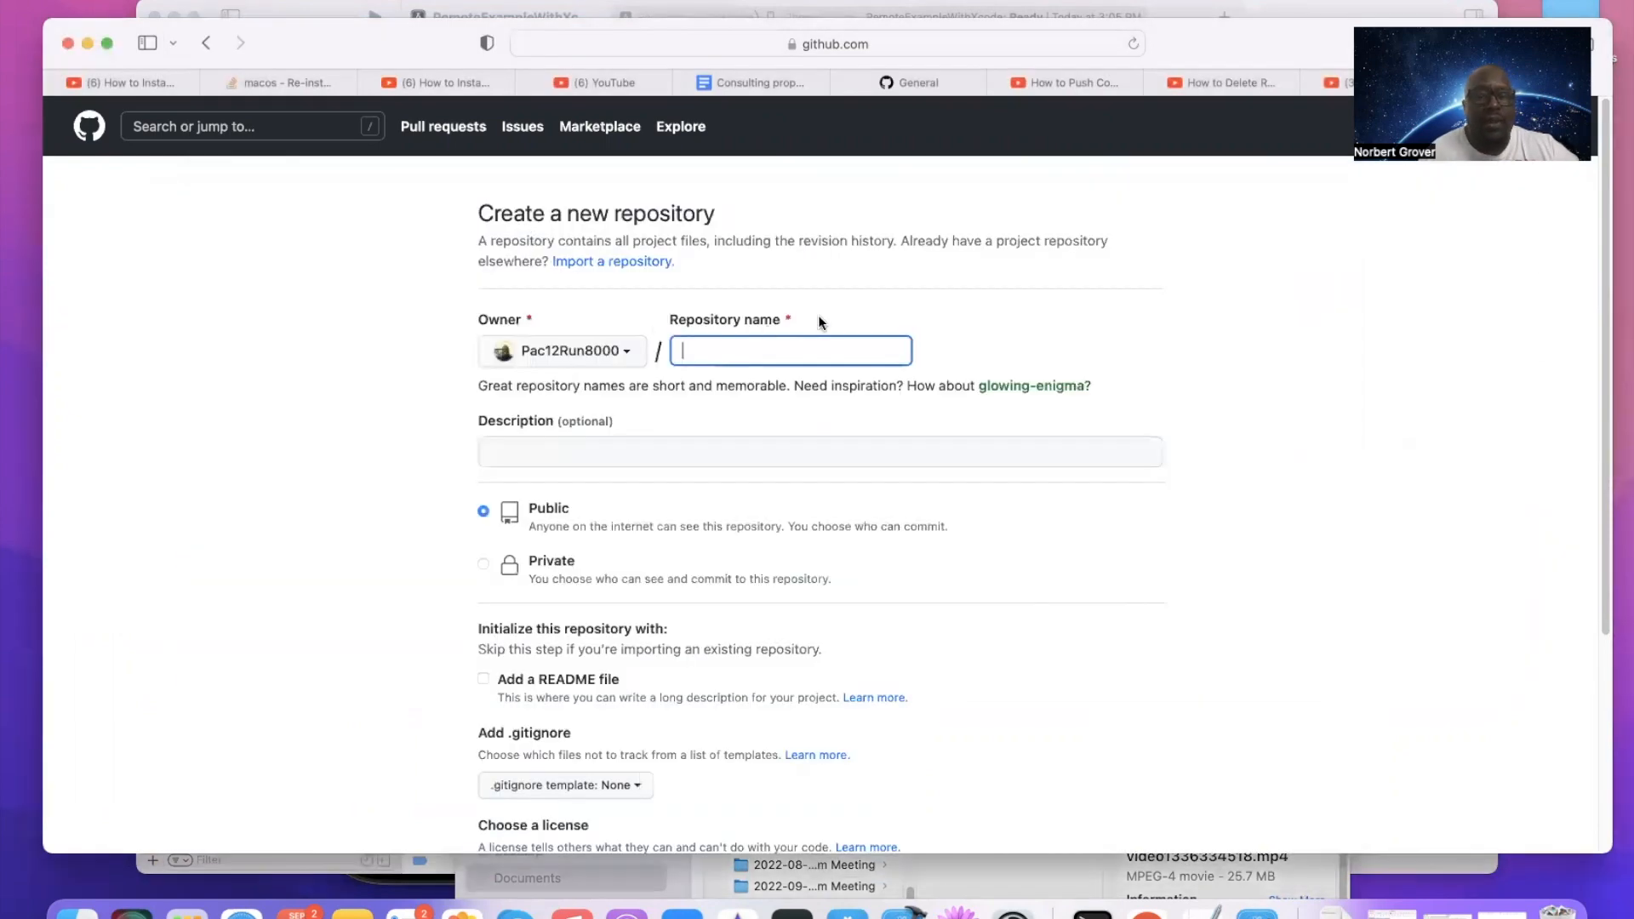
text(RemoteExampleWithXcode)
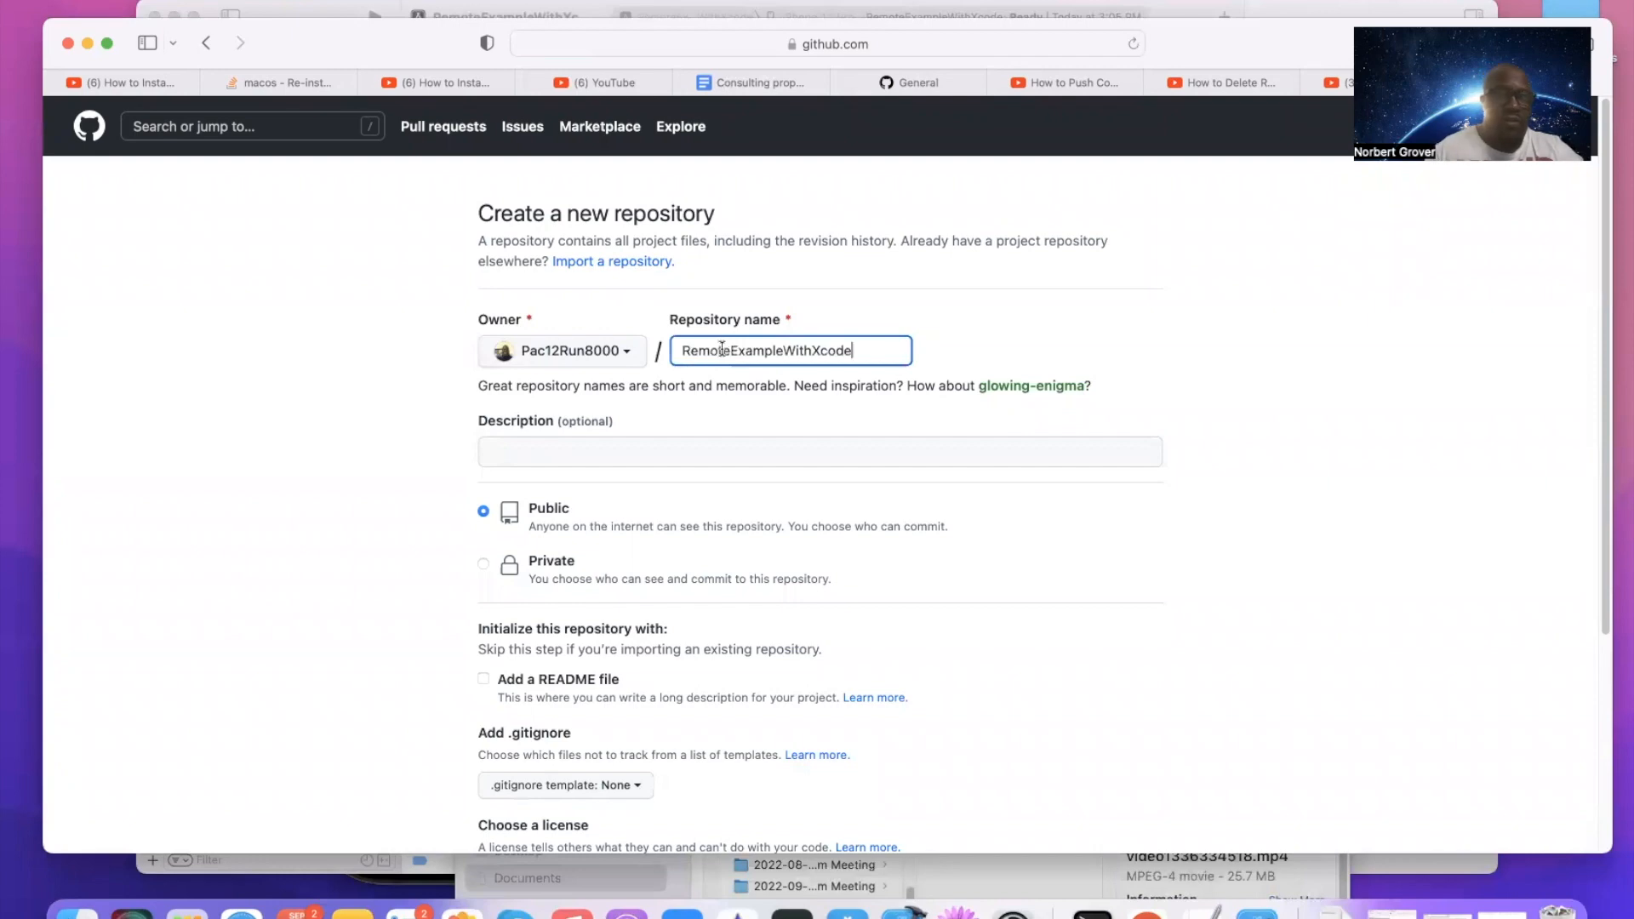
Create the repository as private with the description "For explanation purposes"
click(483, 563)
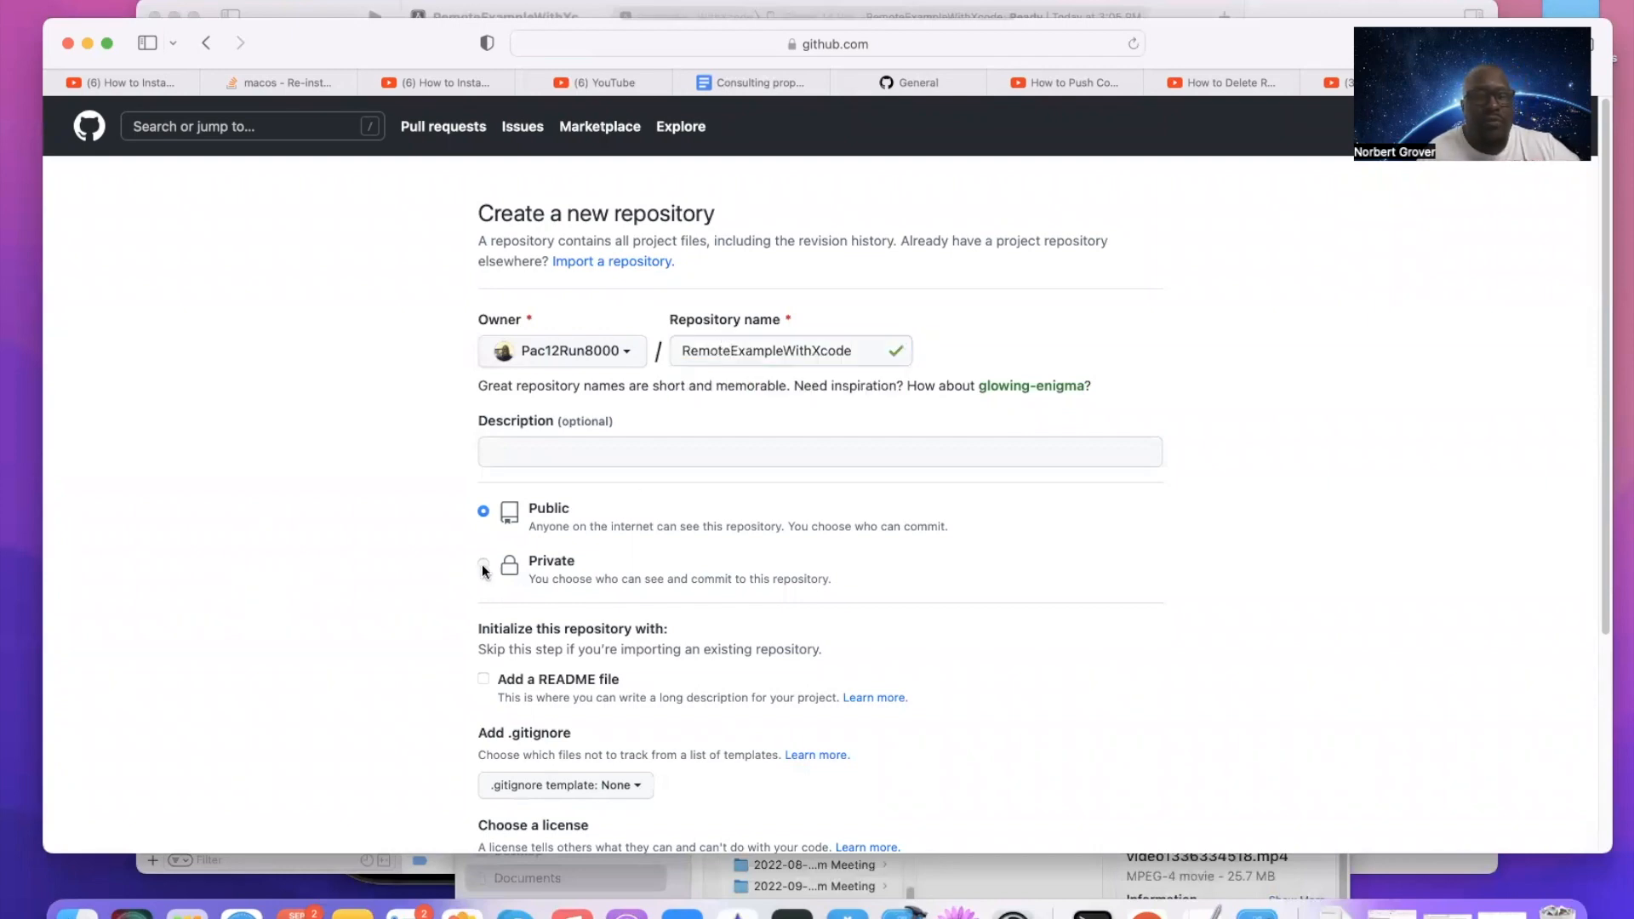
click(638, 451)
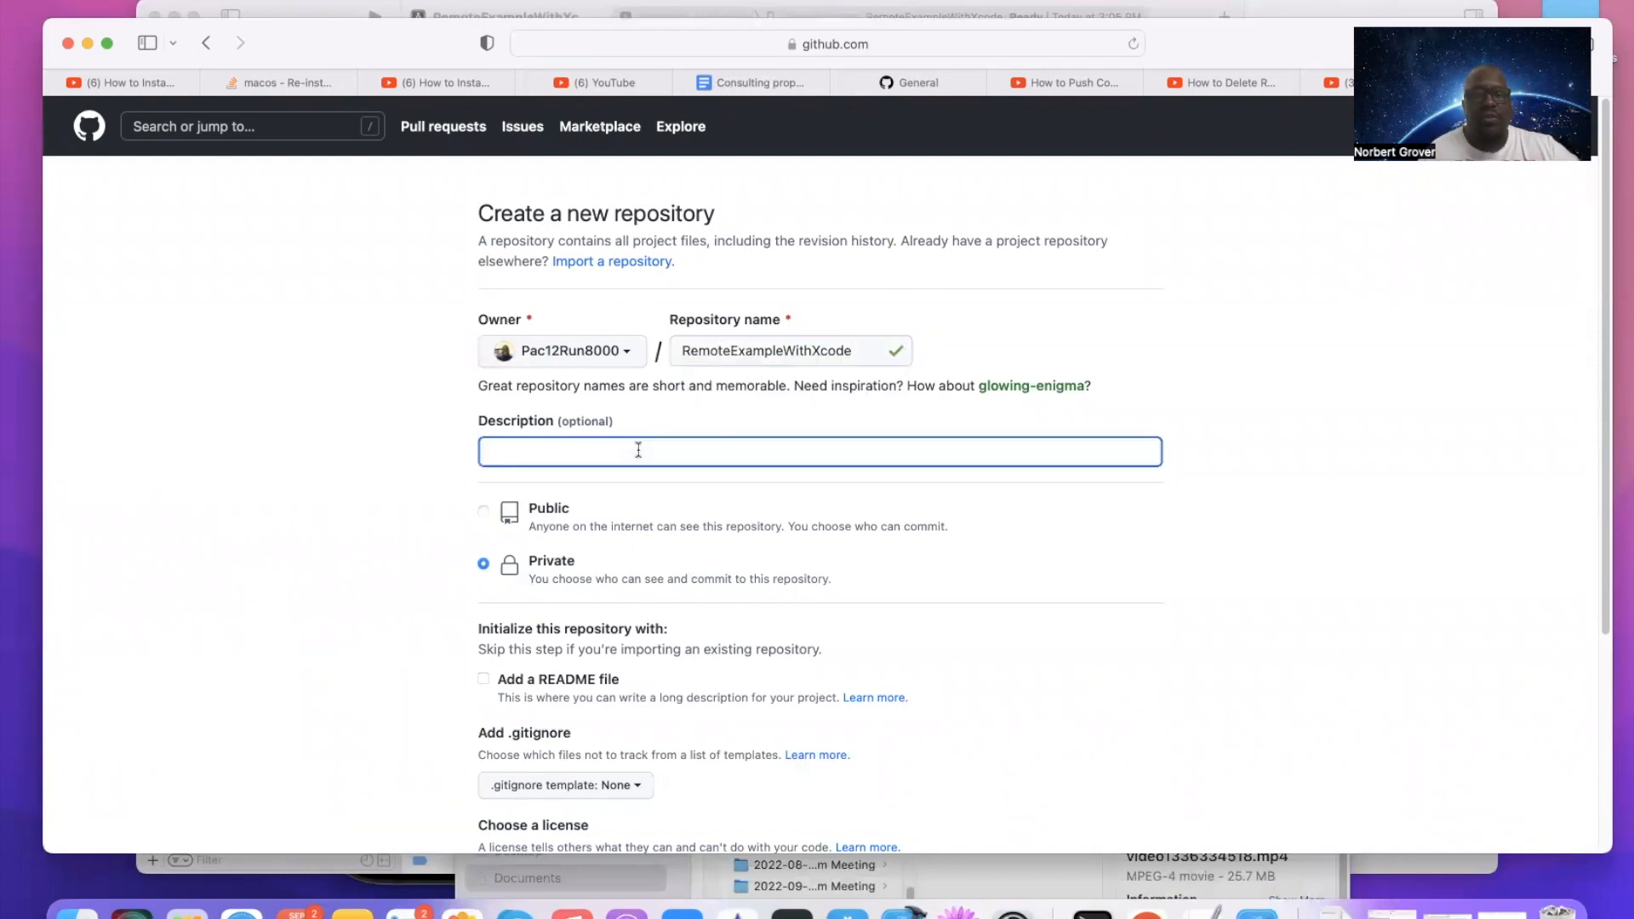
text(F)
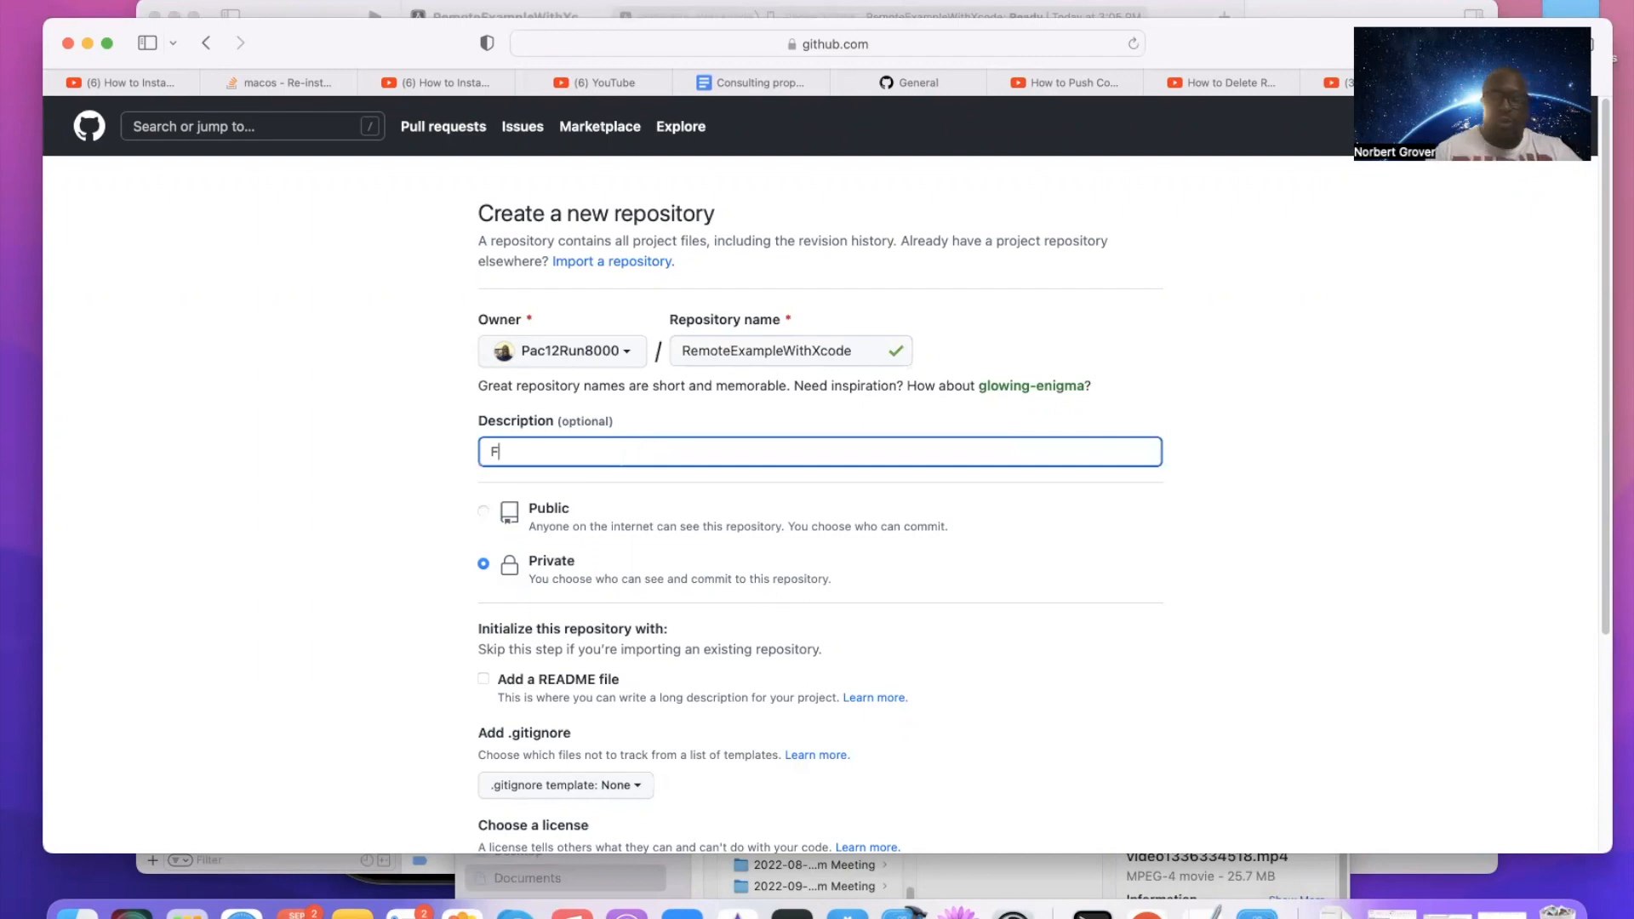
text(or expla)
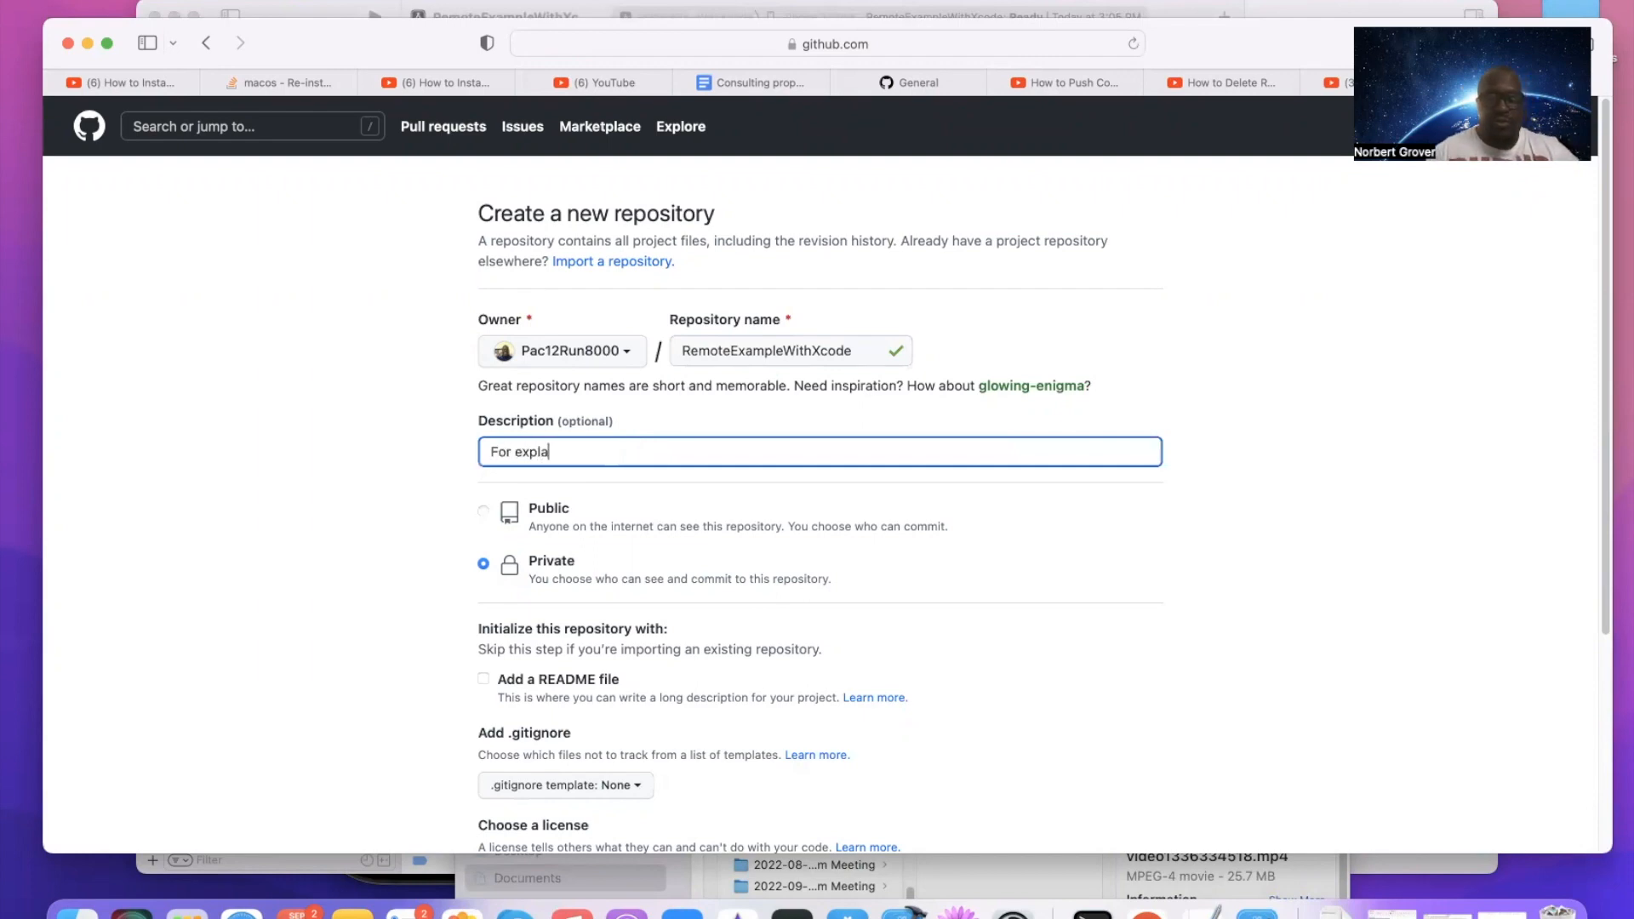
text(nation purposes)
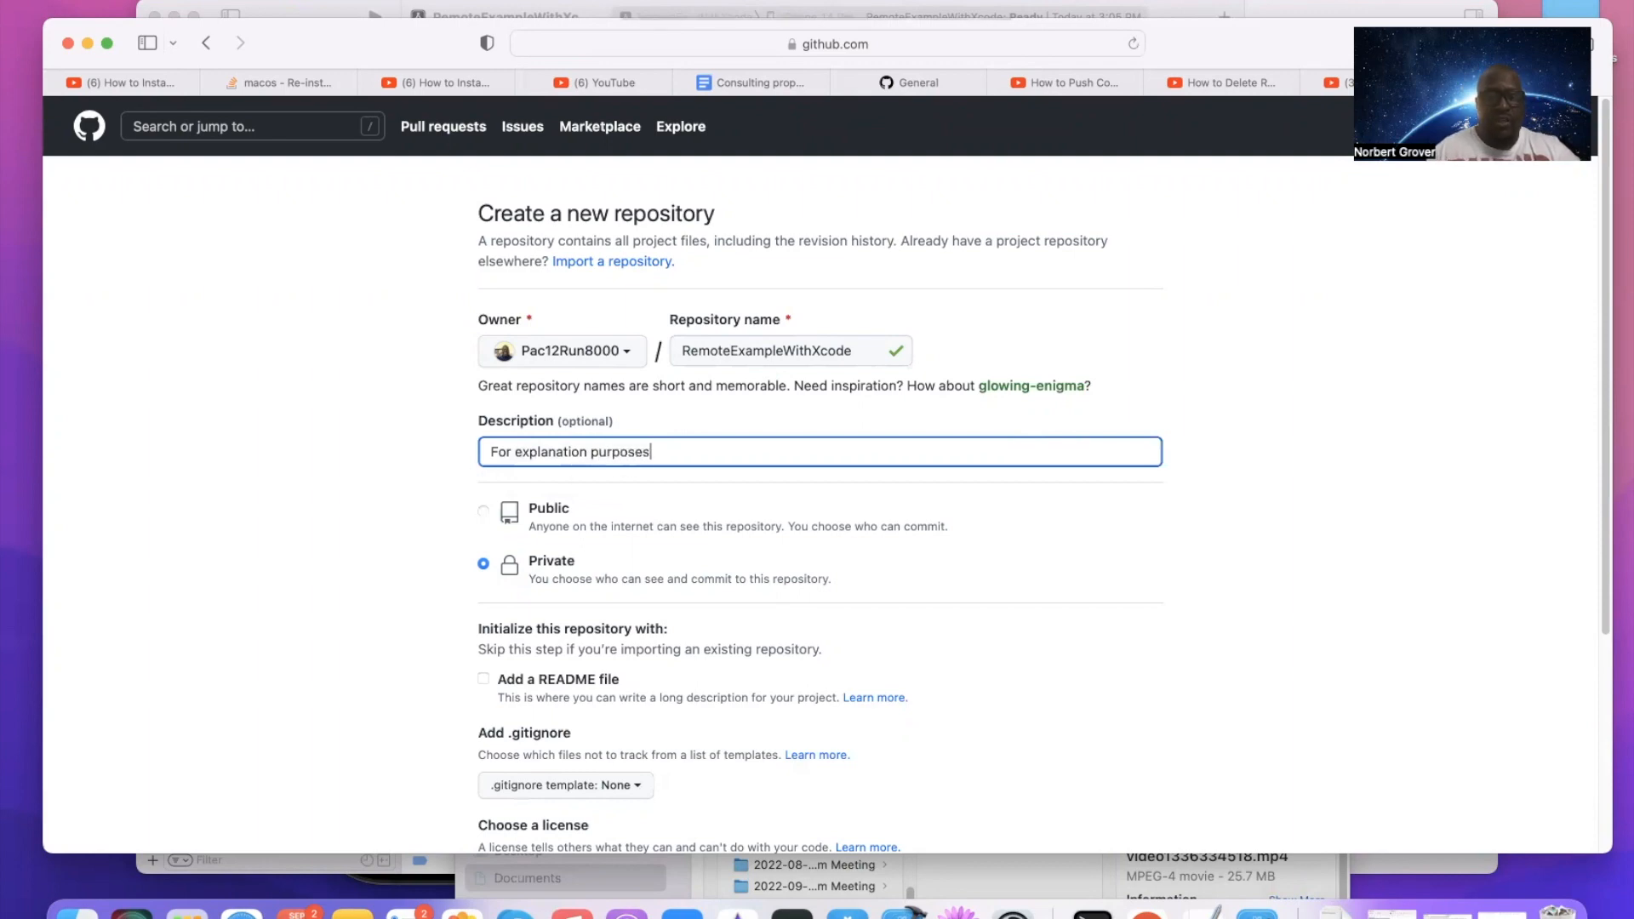
scroll(965, 635, down, 3)
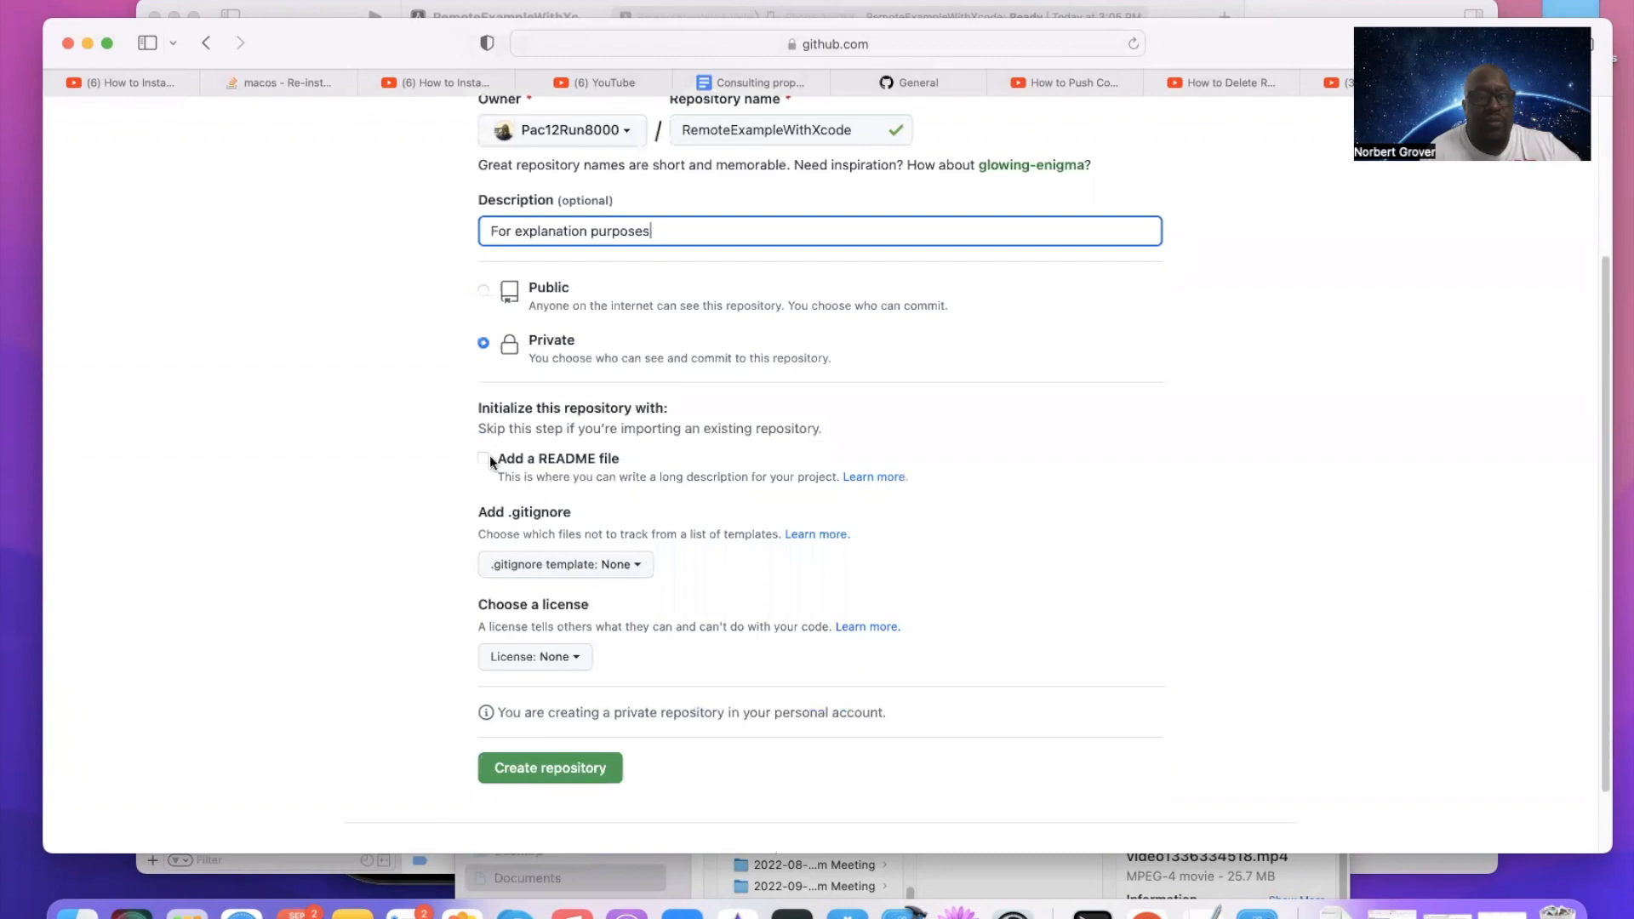
click(554, 777)
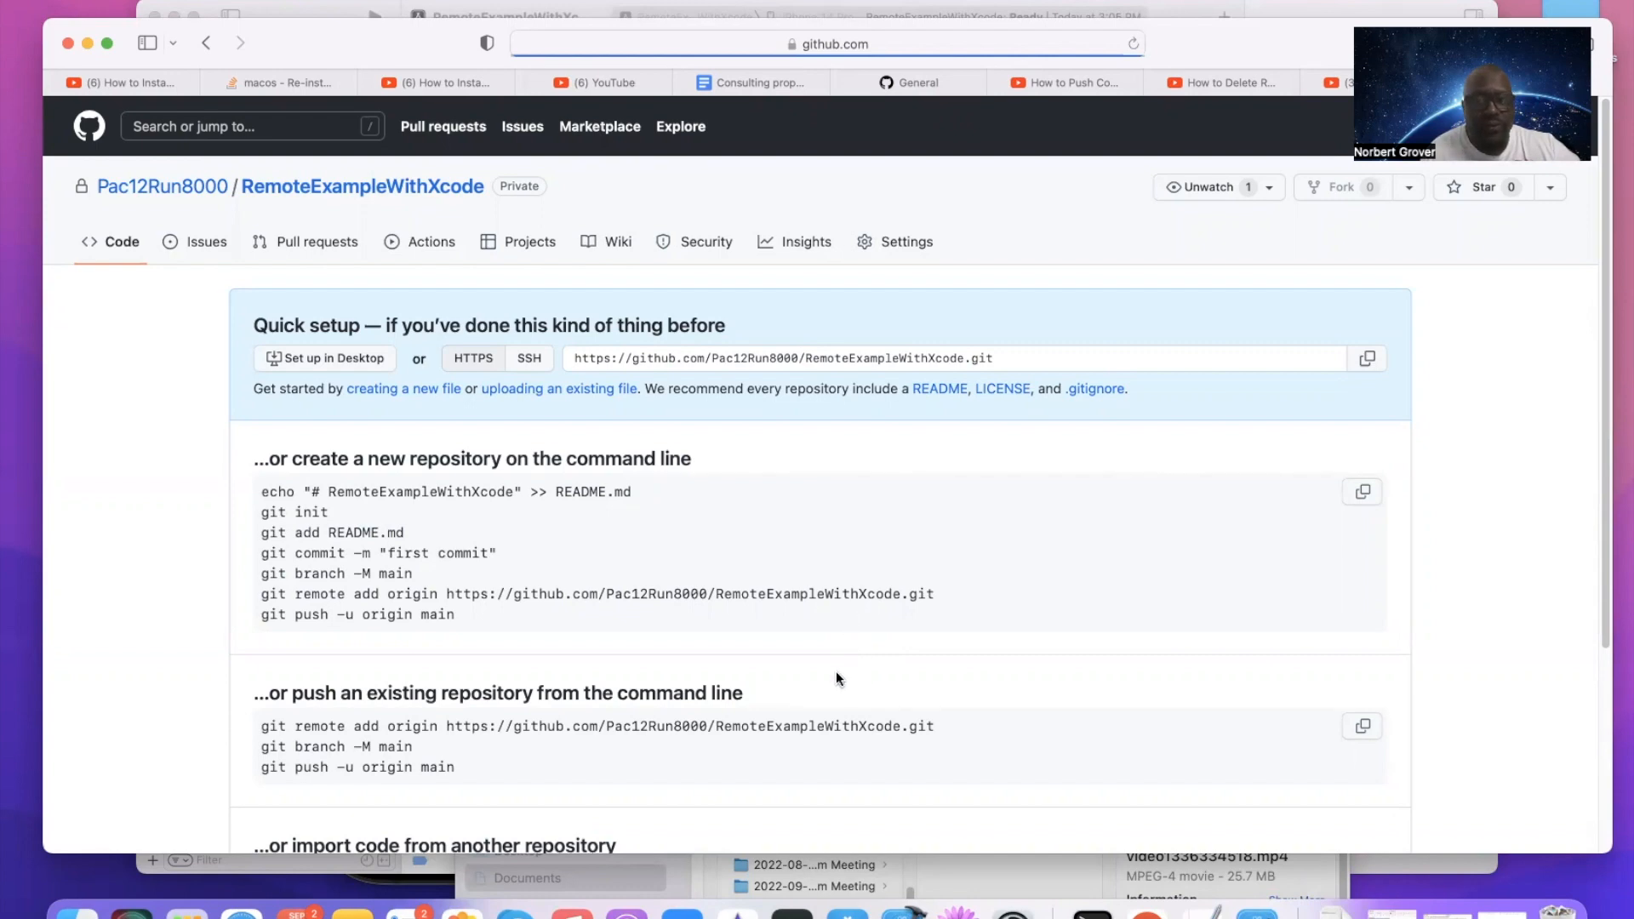
scroll(837, 679, down, 5)
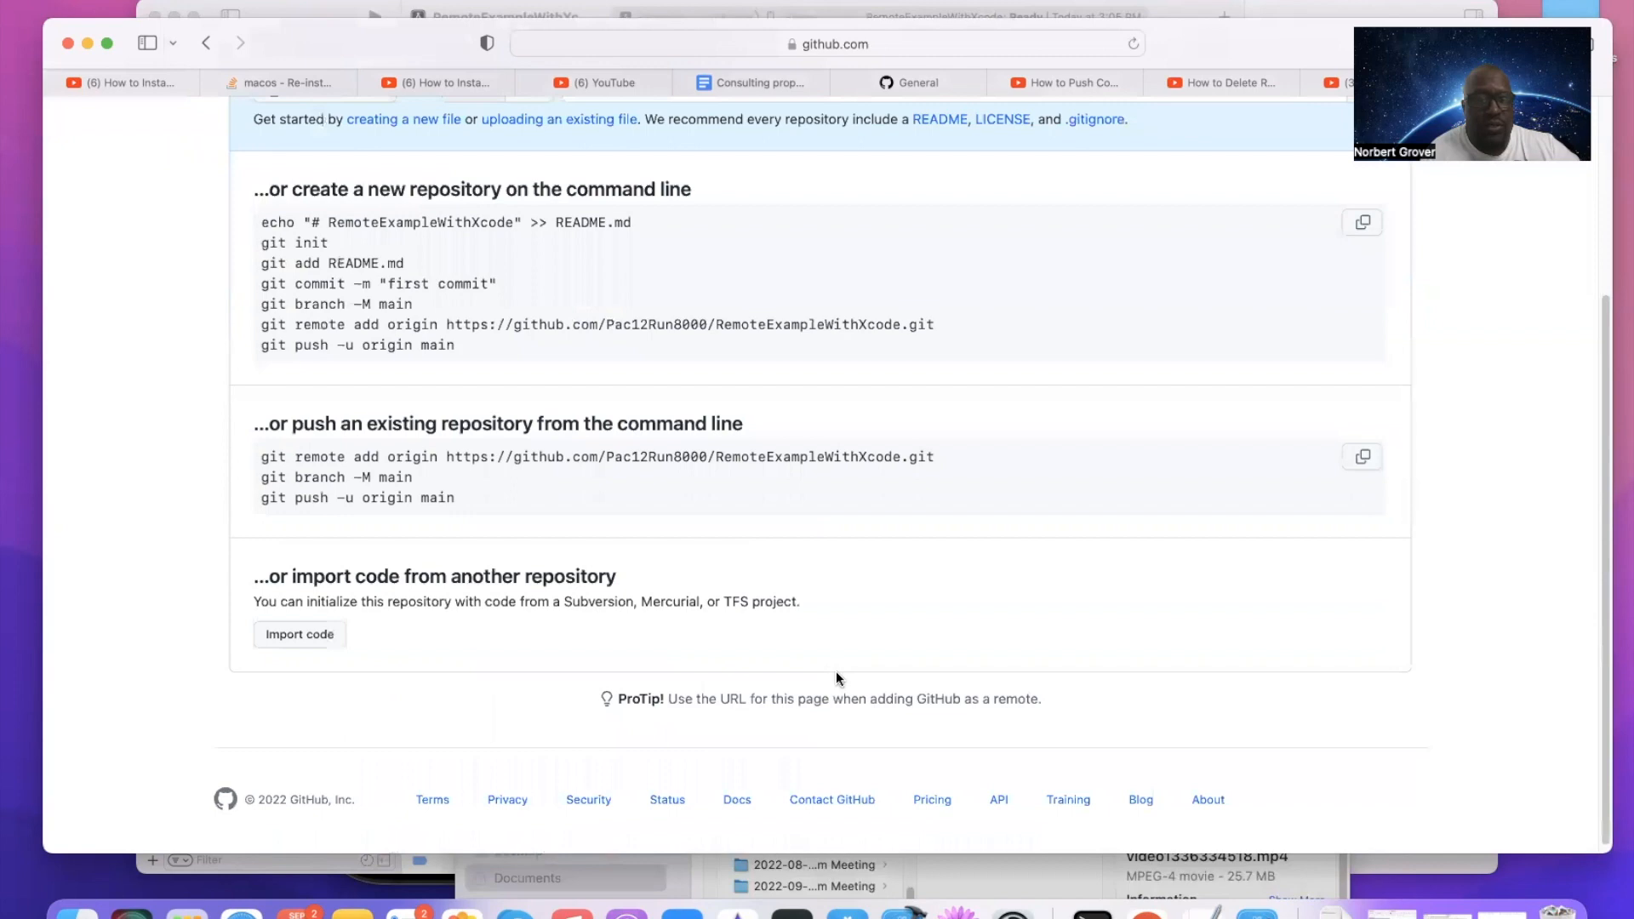
scroll(836, 673, up, 5)
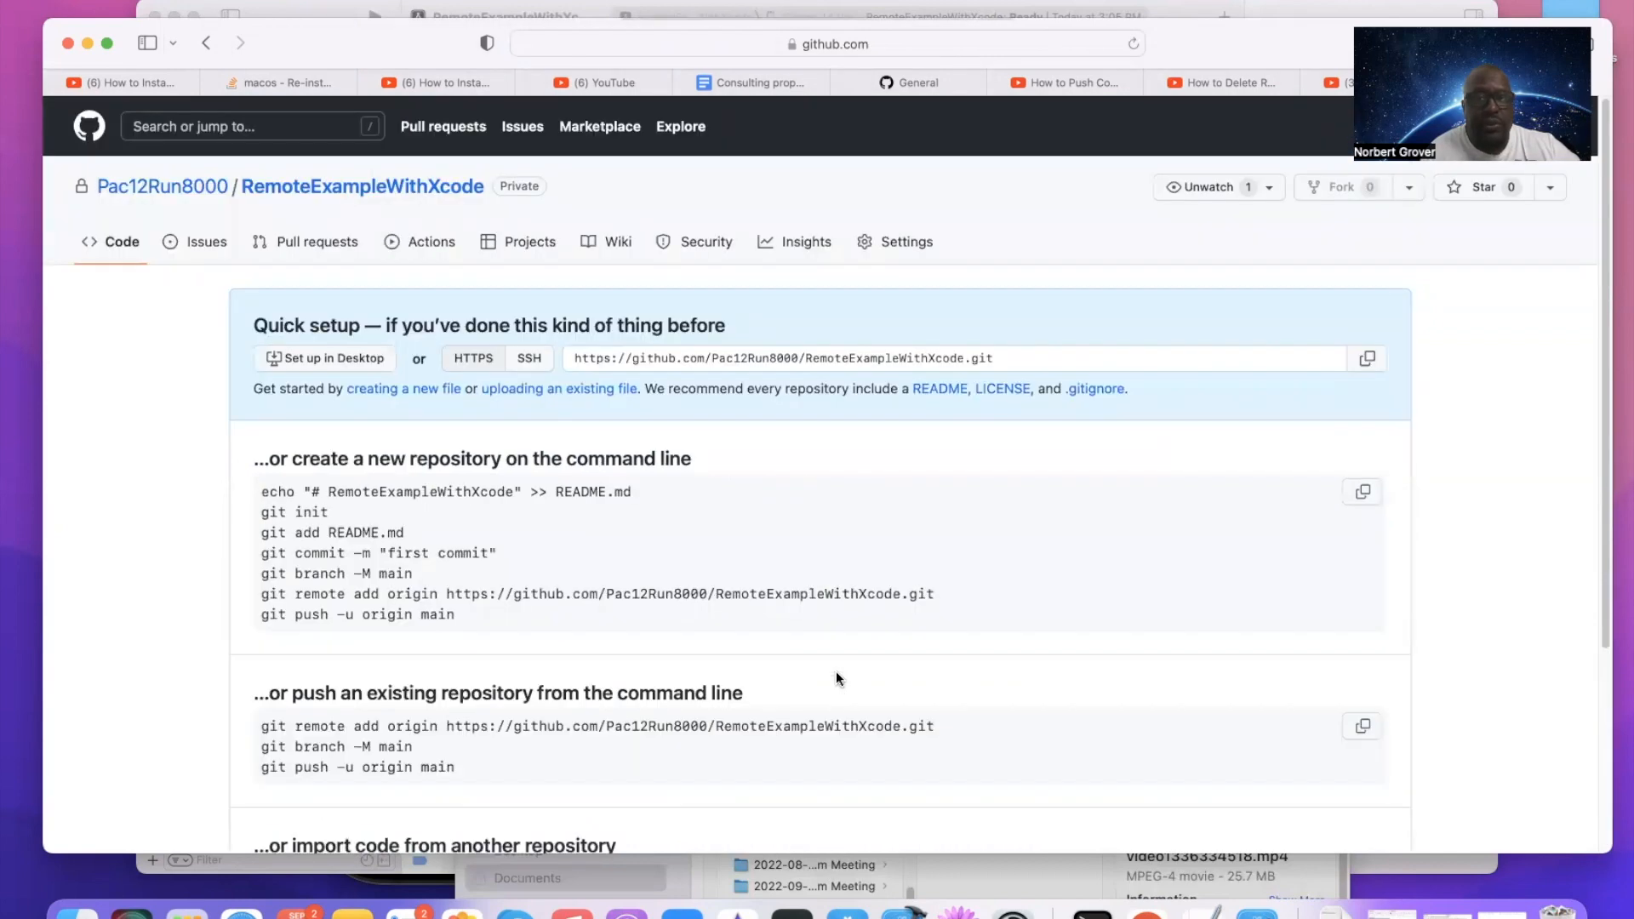
click(1074, 47)
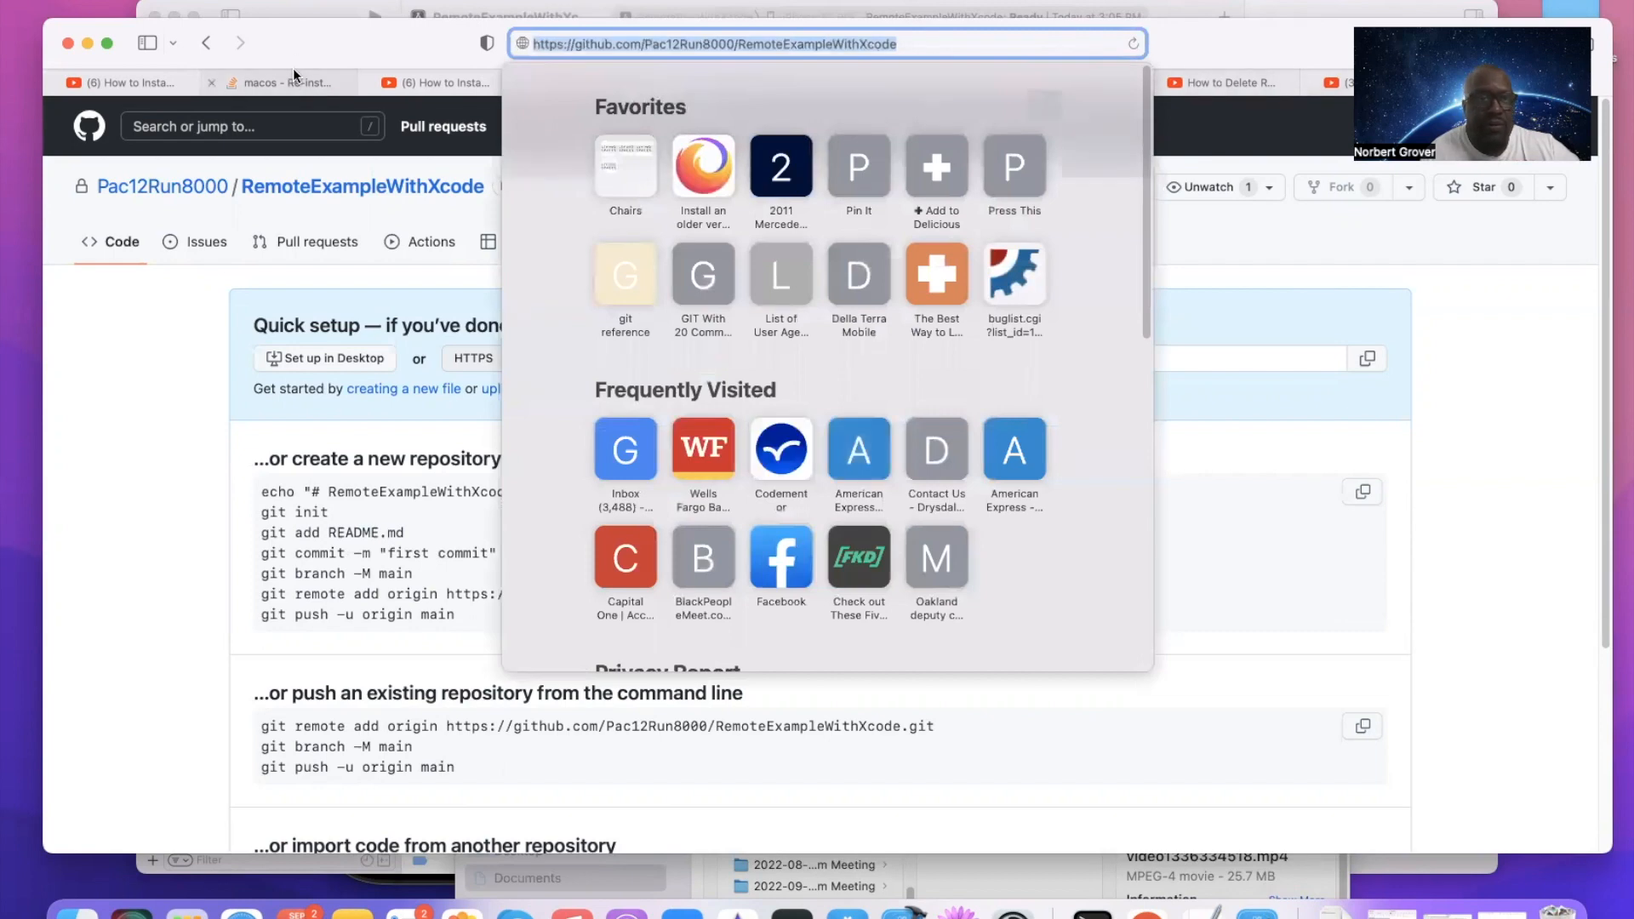
mouse_move(310, 53)
mouse_down()
mouse_move(274, 225)
mouse_move(332, 66)
mouse_up()
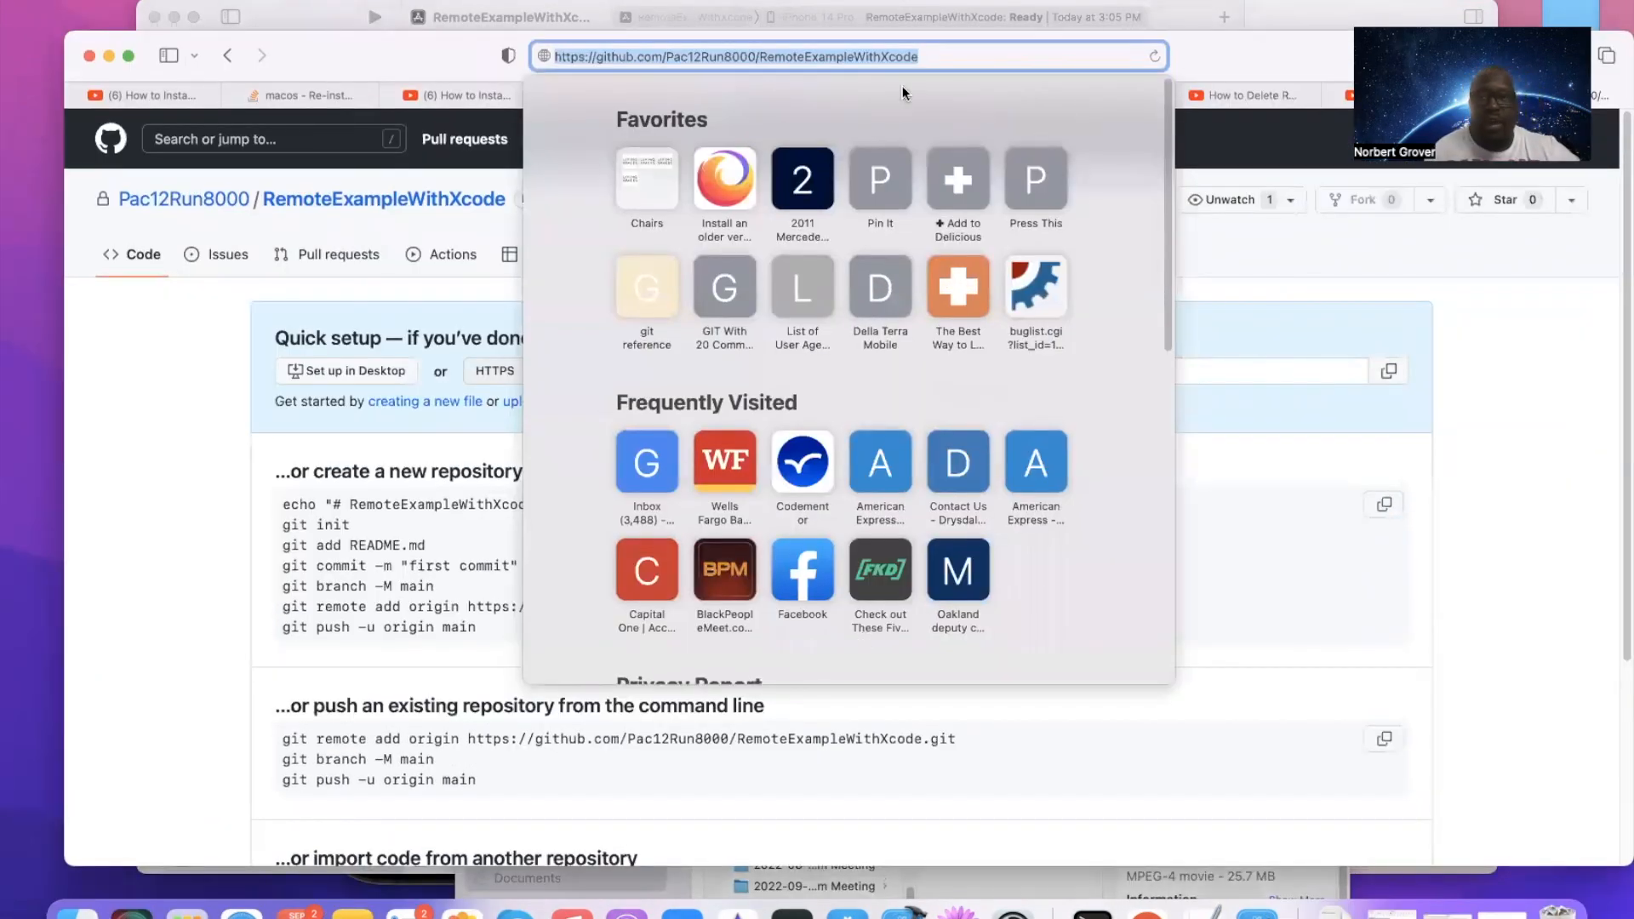
click(1253, 55)
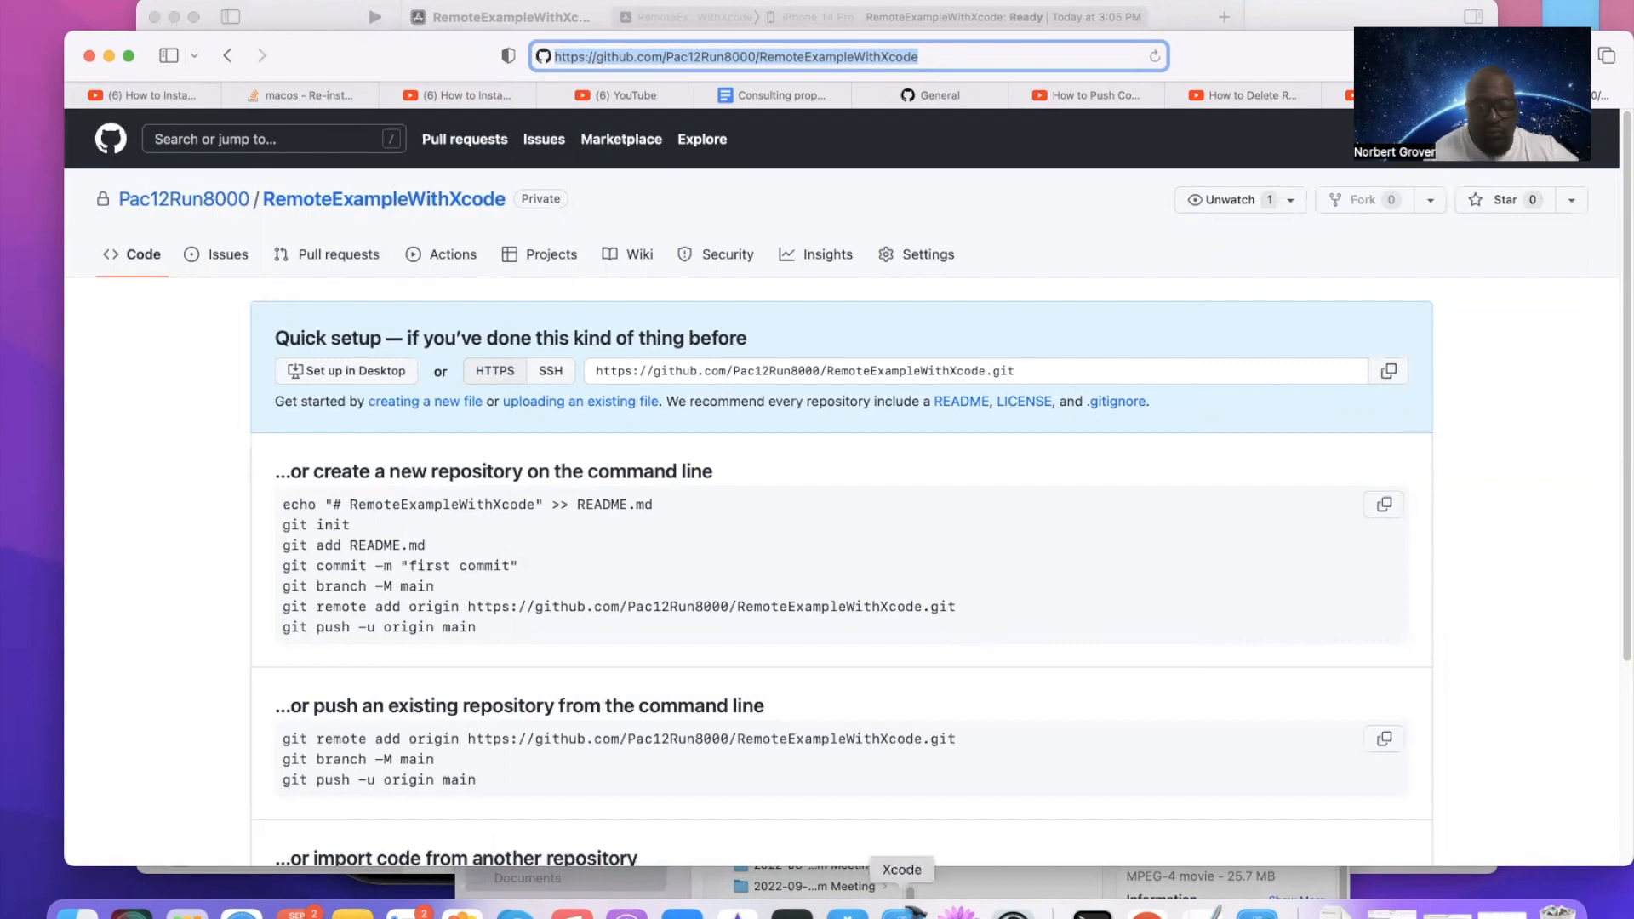
Switch back to Xcode and open the Accounts preferences
click(904, 911)
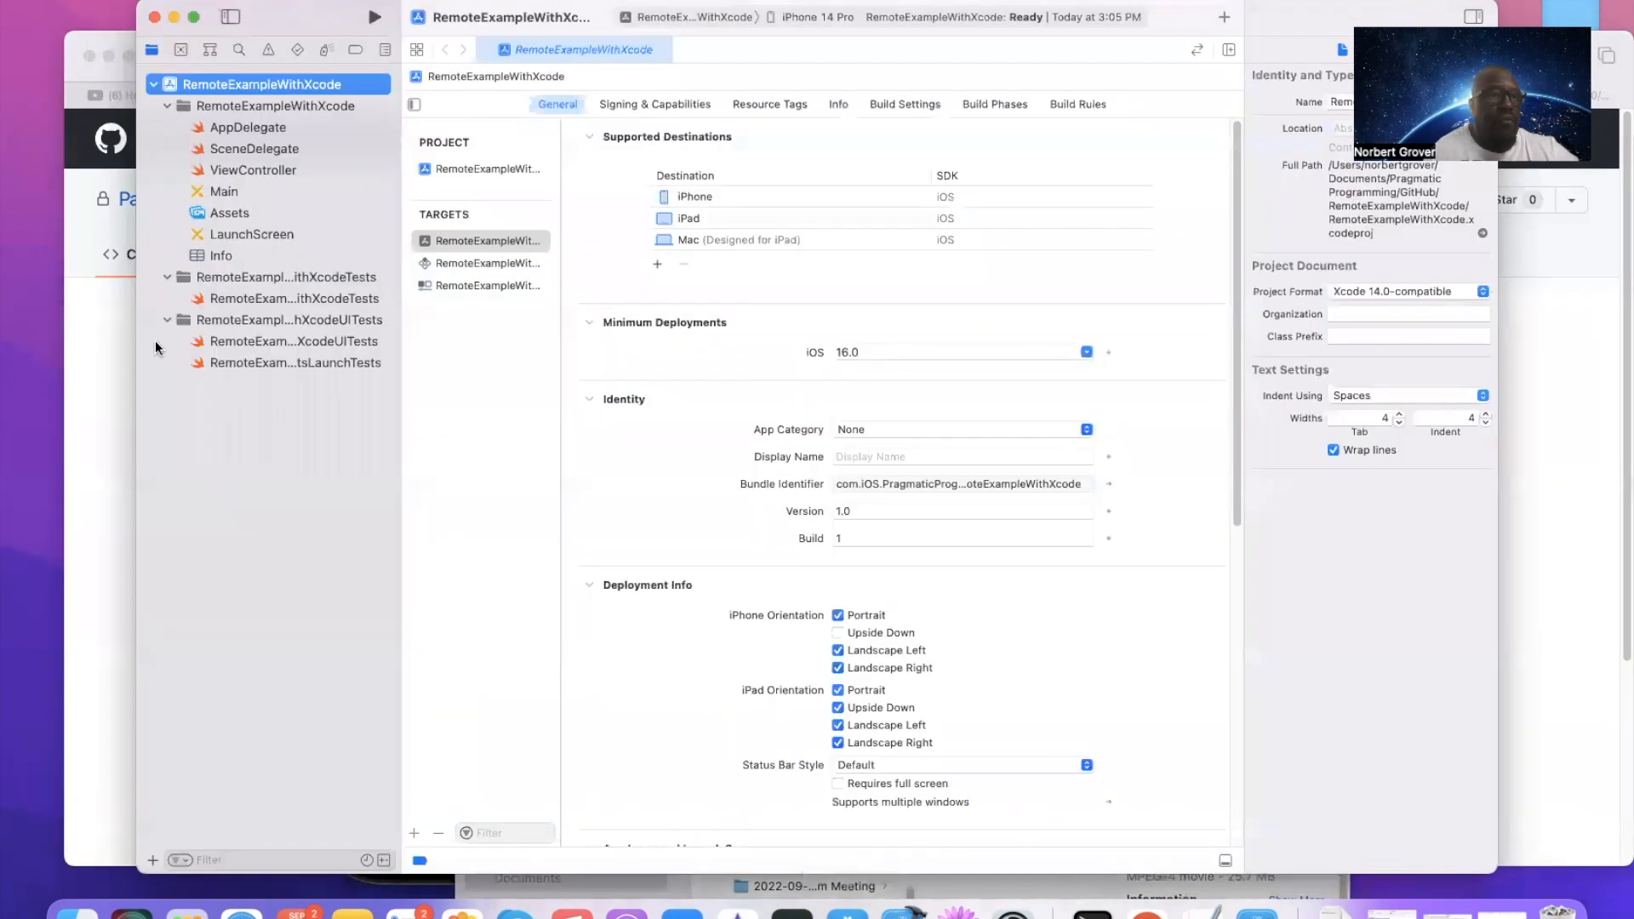
click(116, 1)
mouse_move(68, 1)
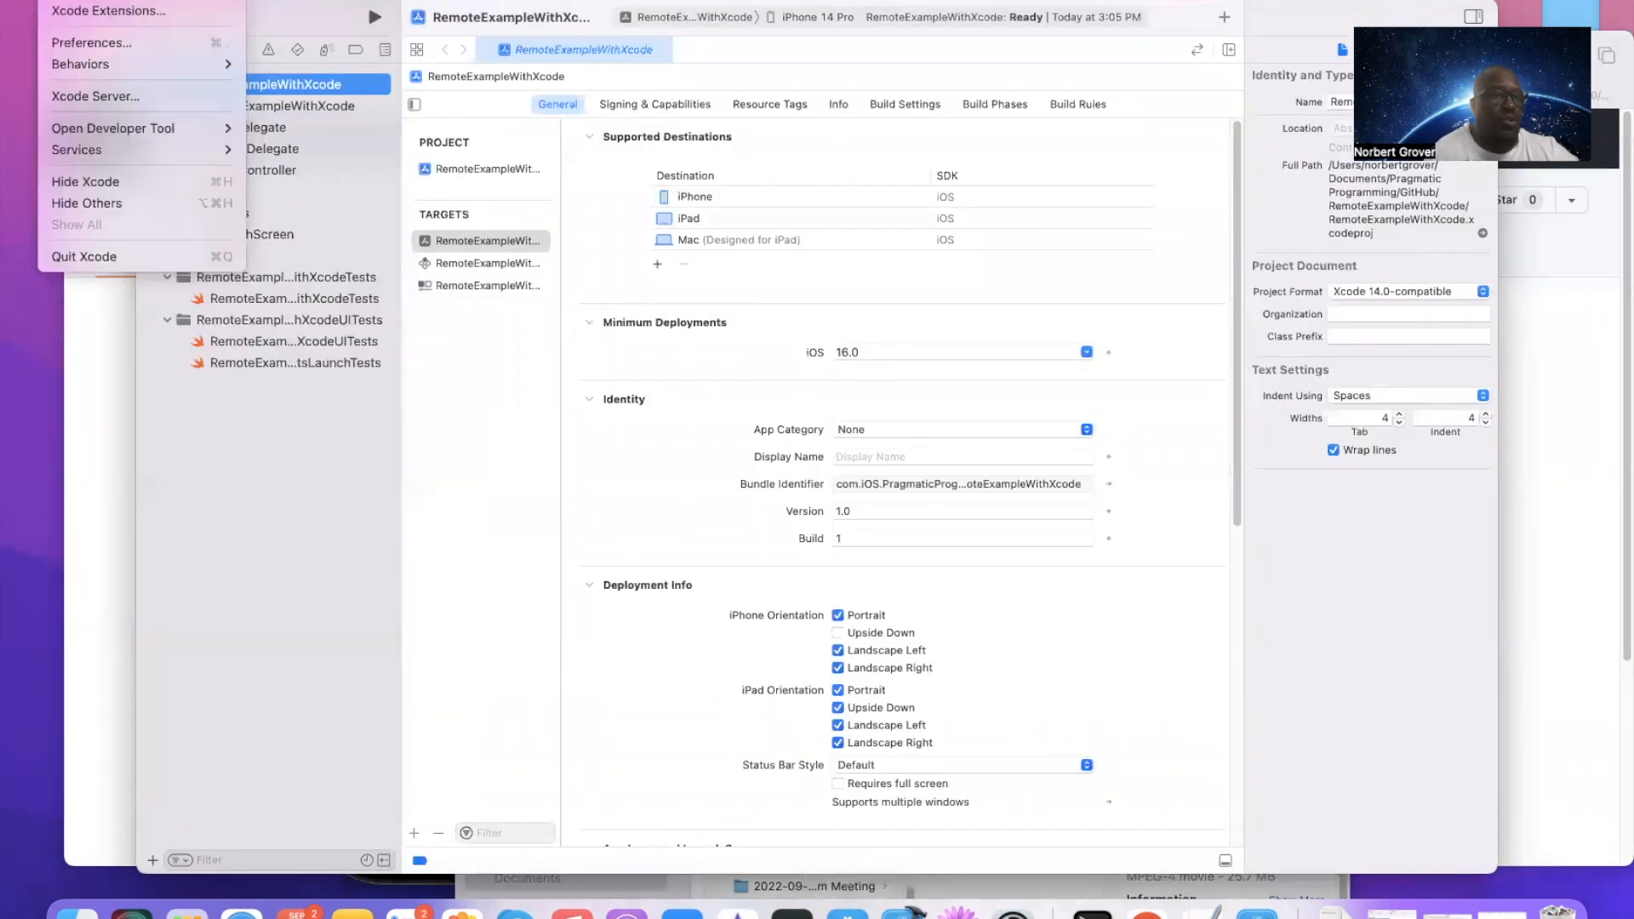
click(80, 48)
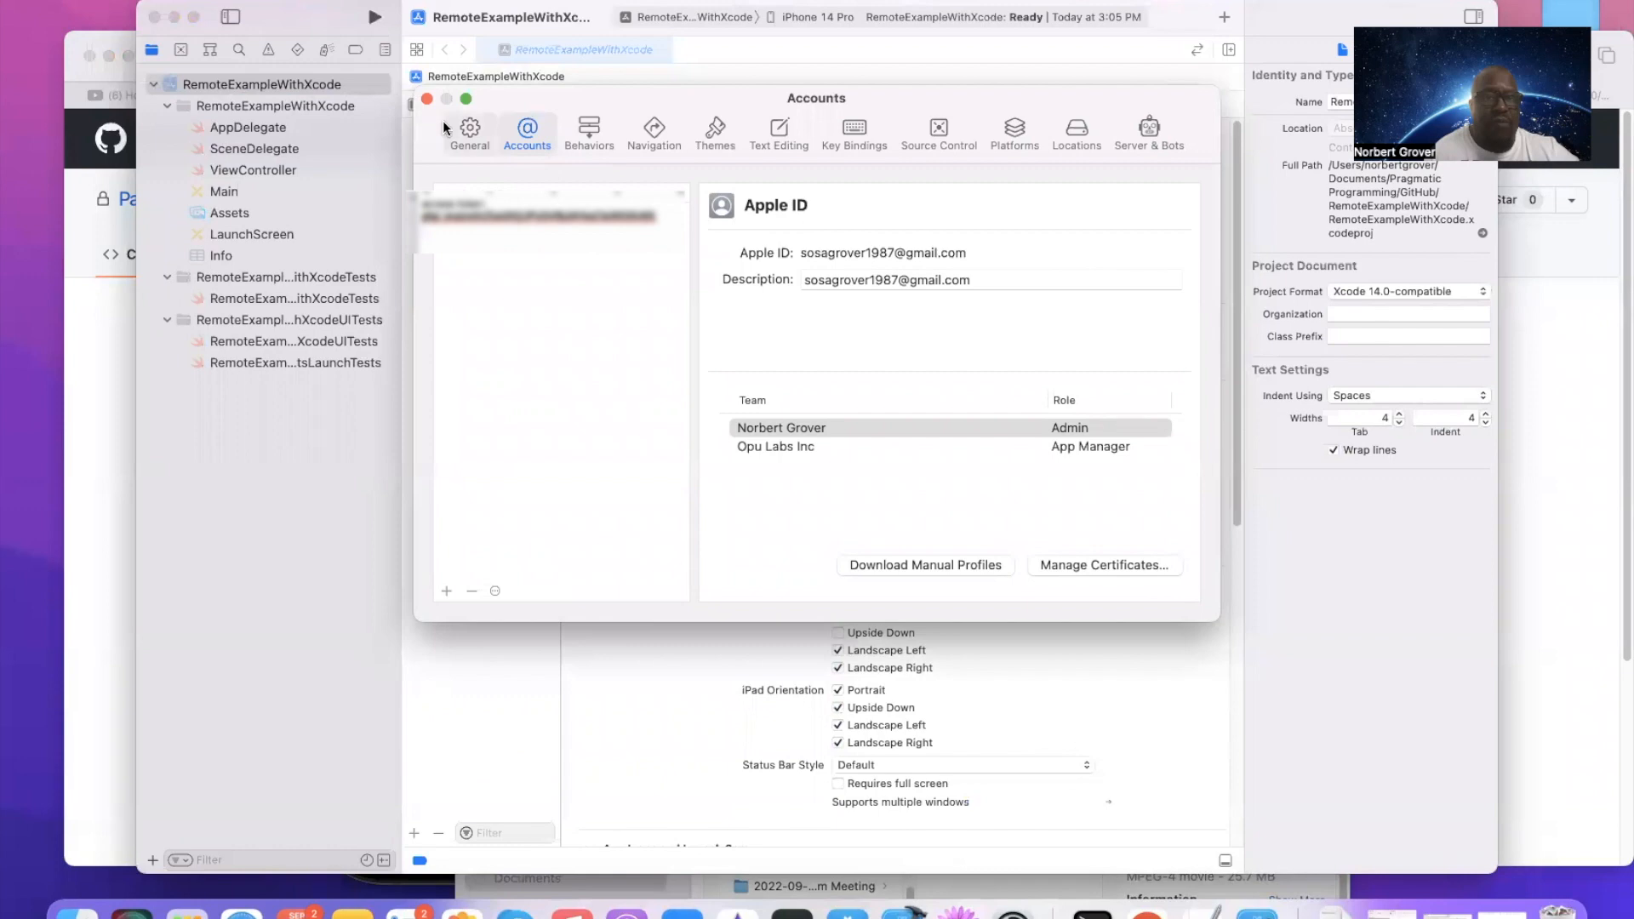
Start adding an account of type GitHub and continue to its sign-in form
click(445, 590)
scroll(805, 310, down, 4)
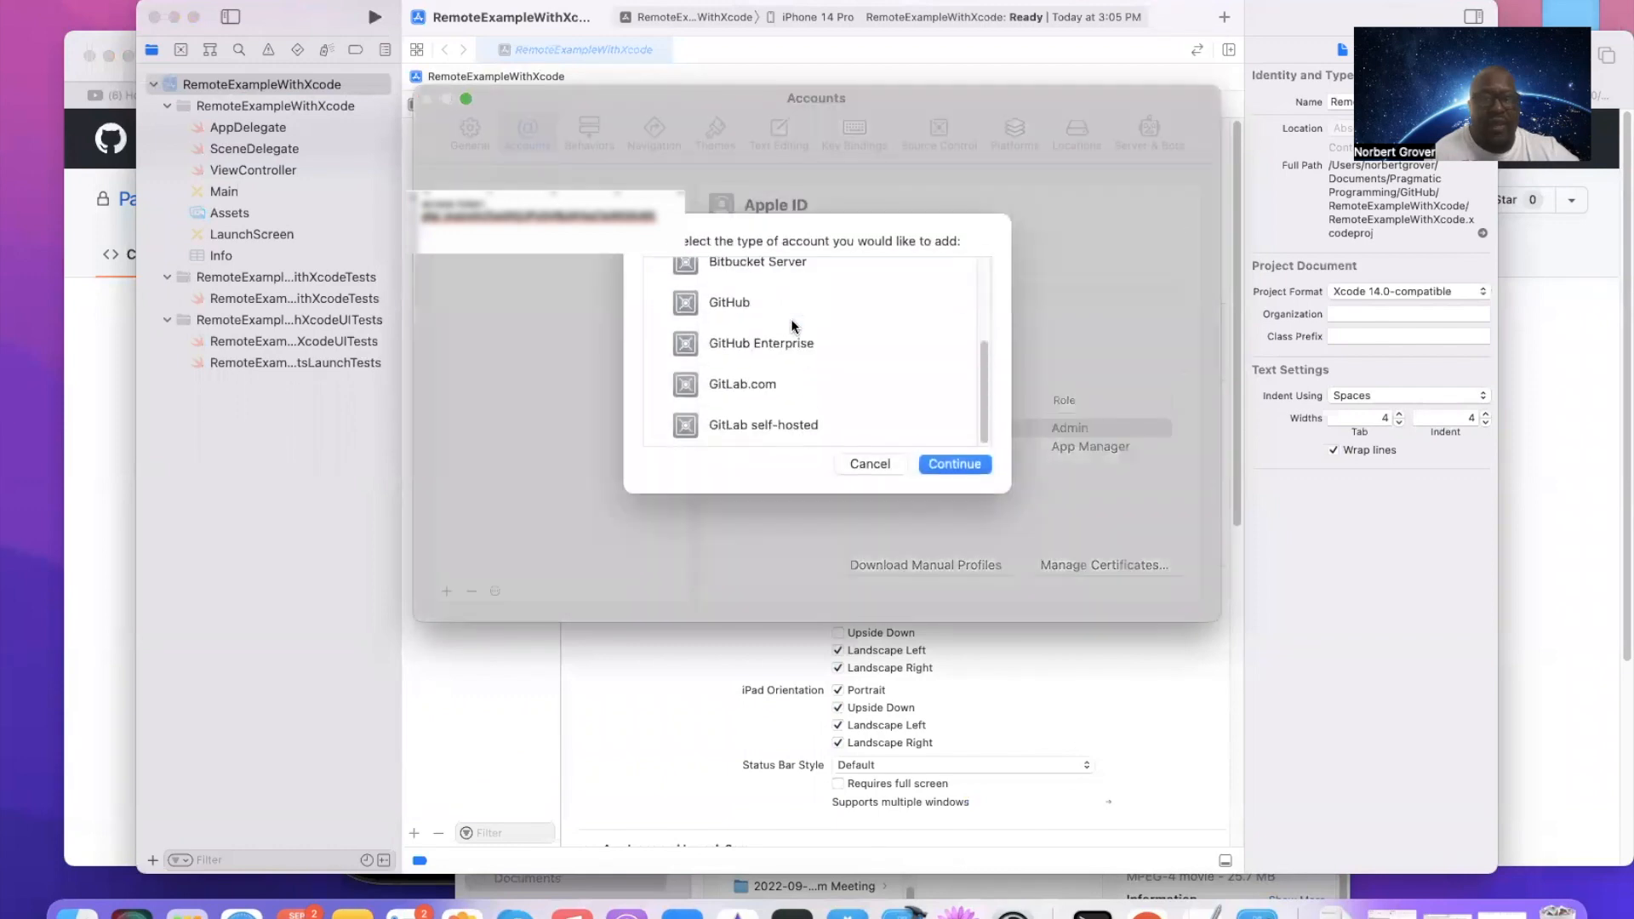
click(736, 302)
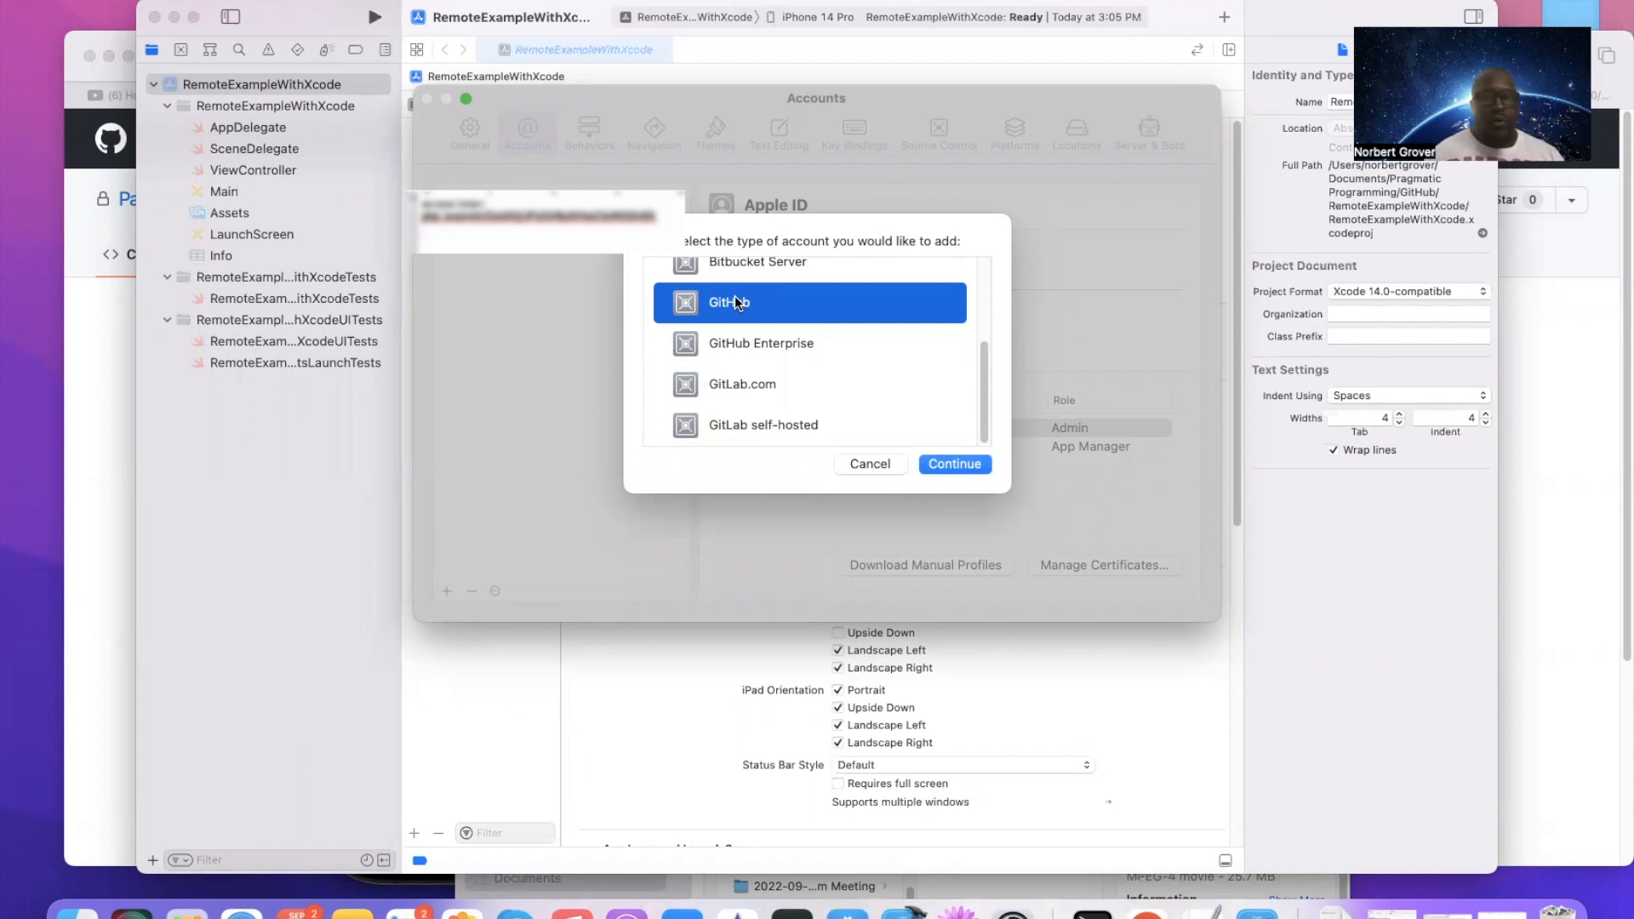
click(972, 465)
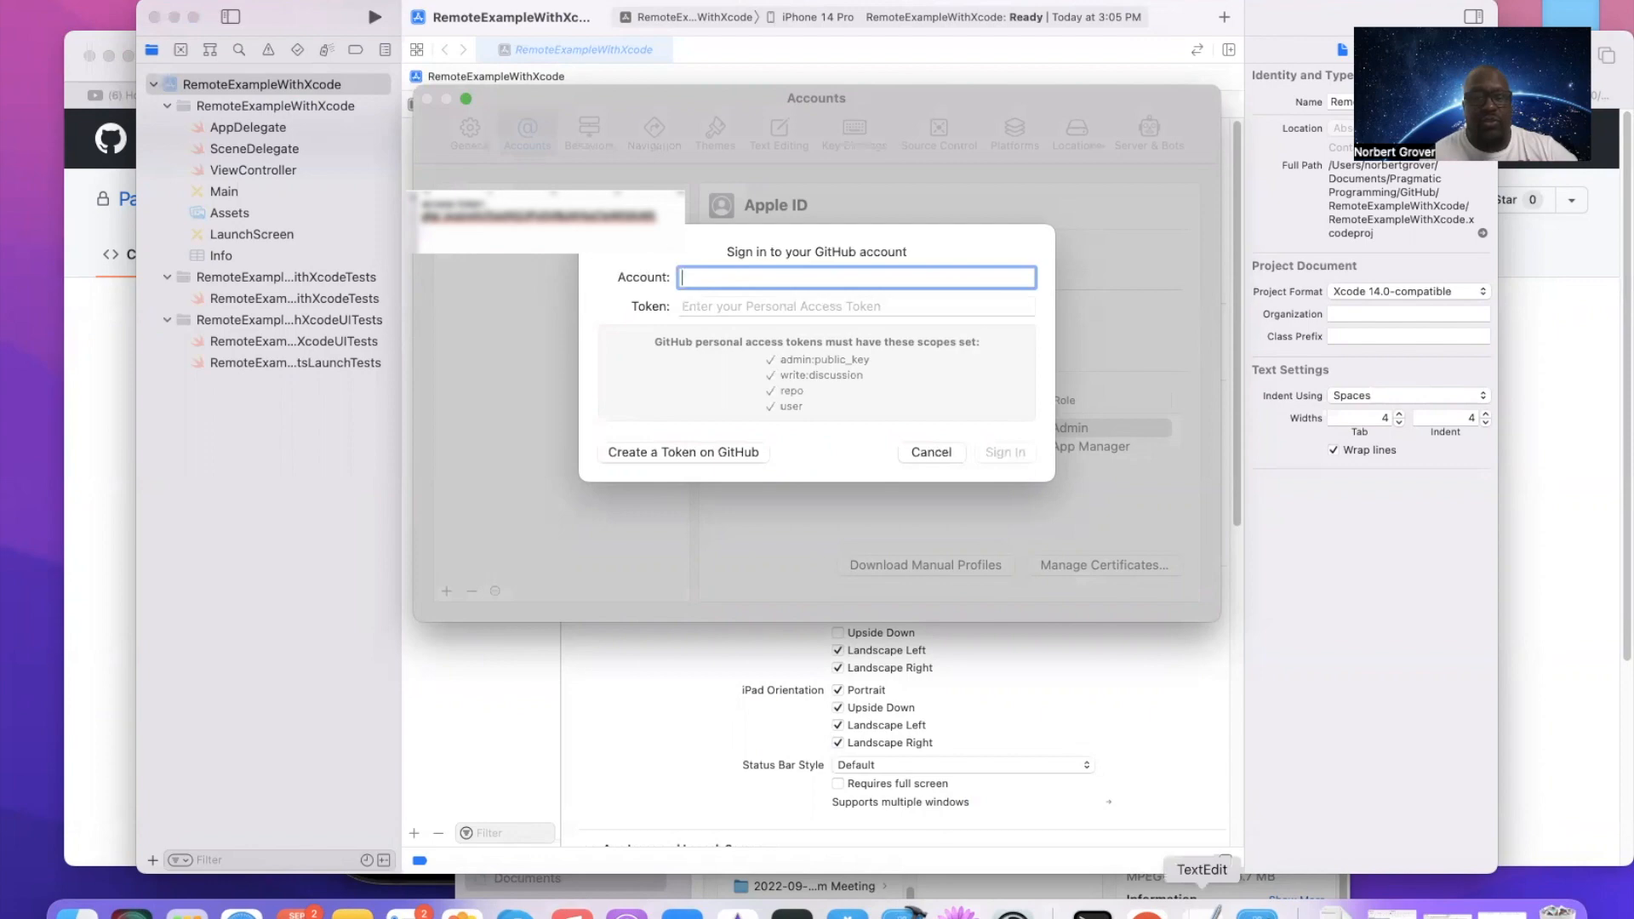
Retrieve the saved personal access token from the access_t text file and sign in to the GitHub account with it
click(1204, 913)
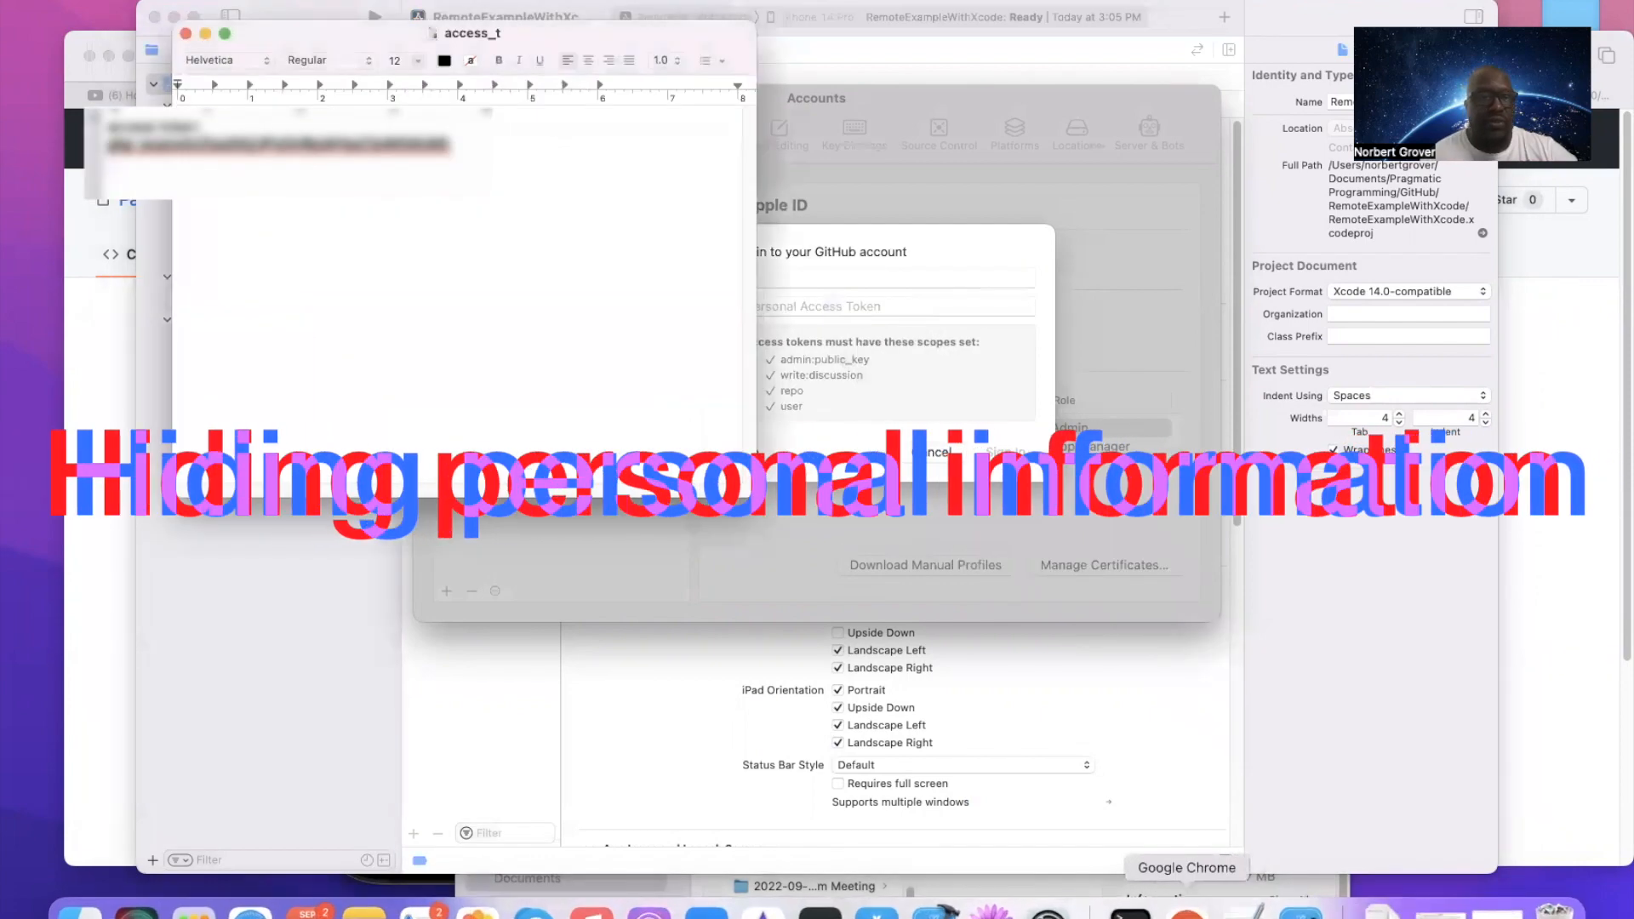
click(205, 33)
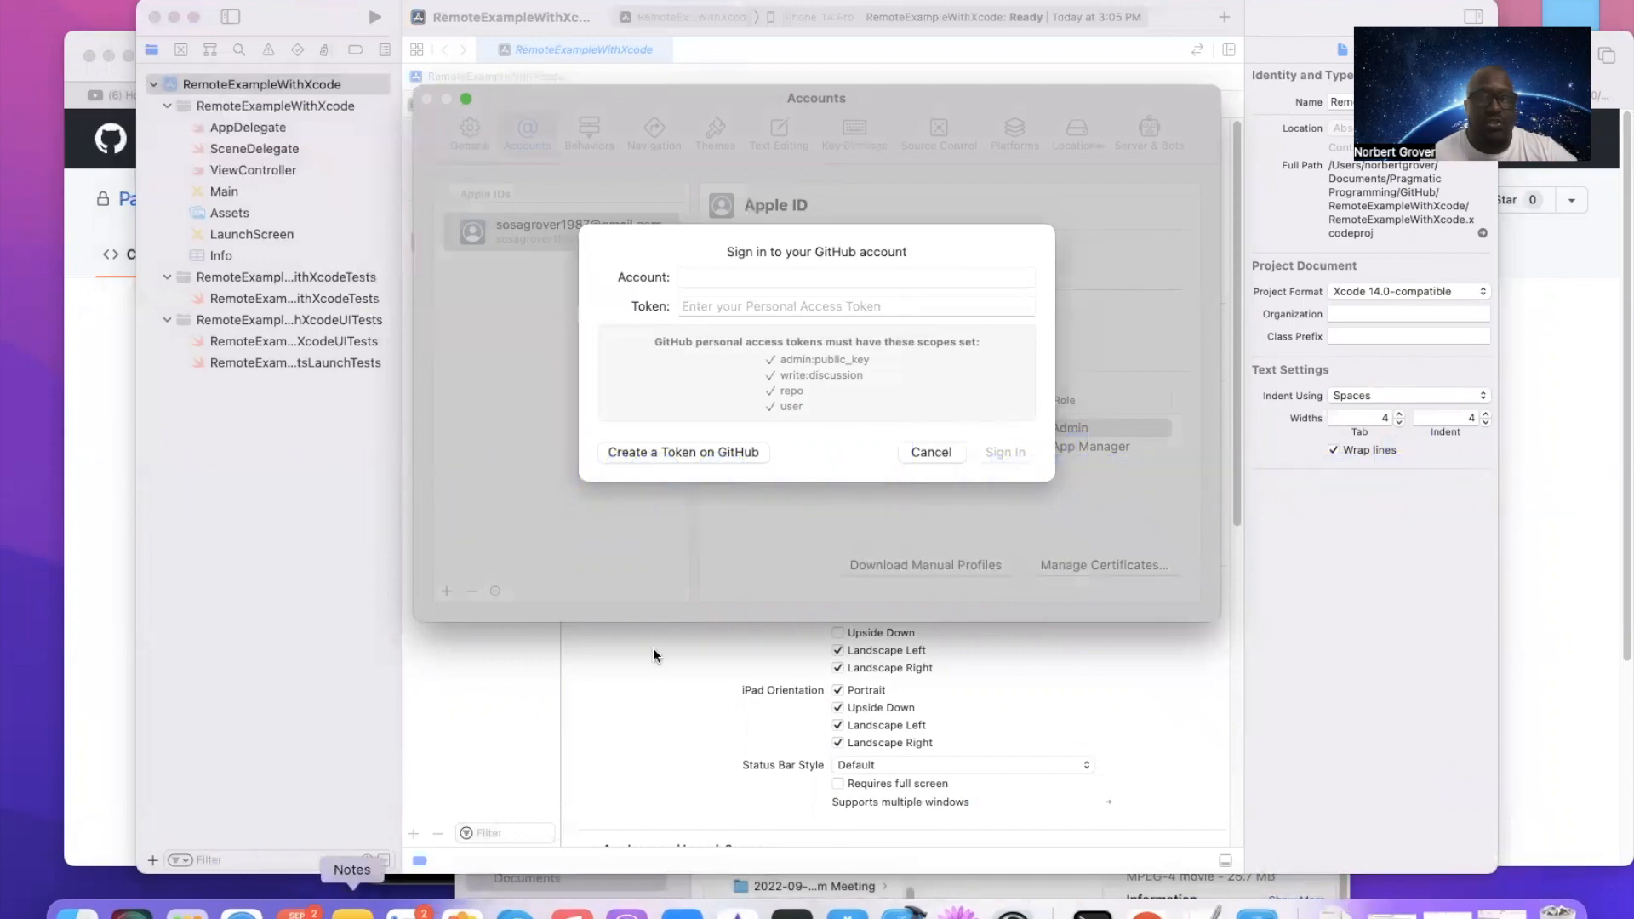
click(102, 899)
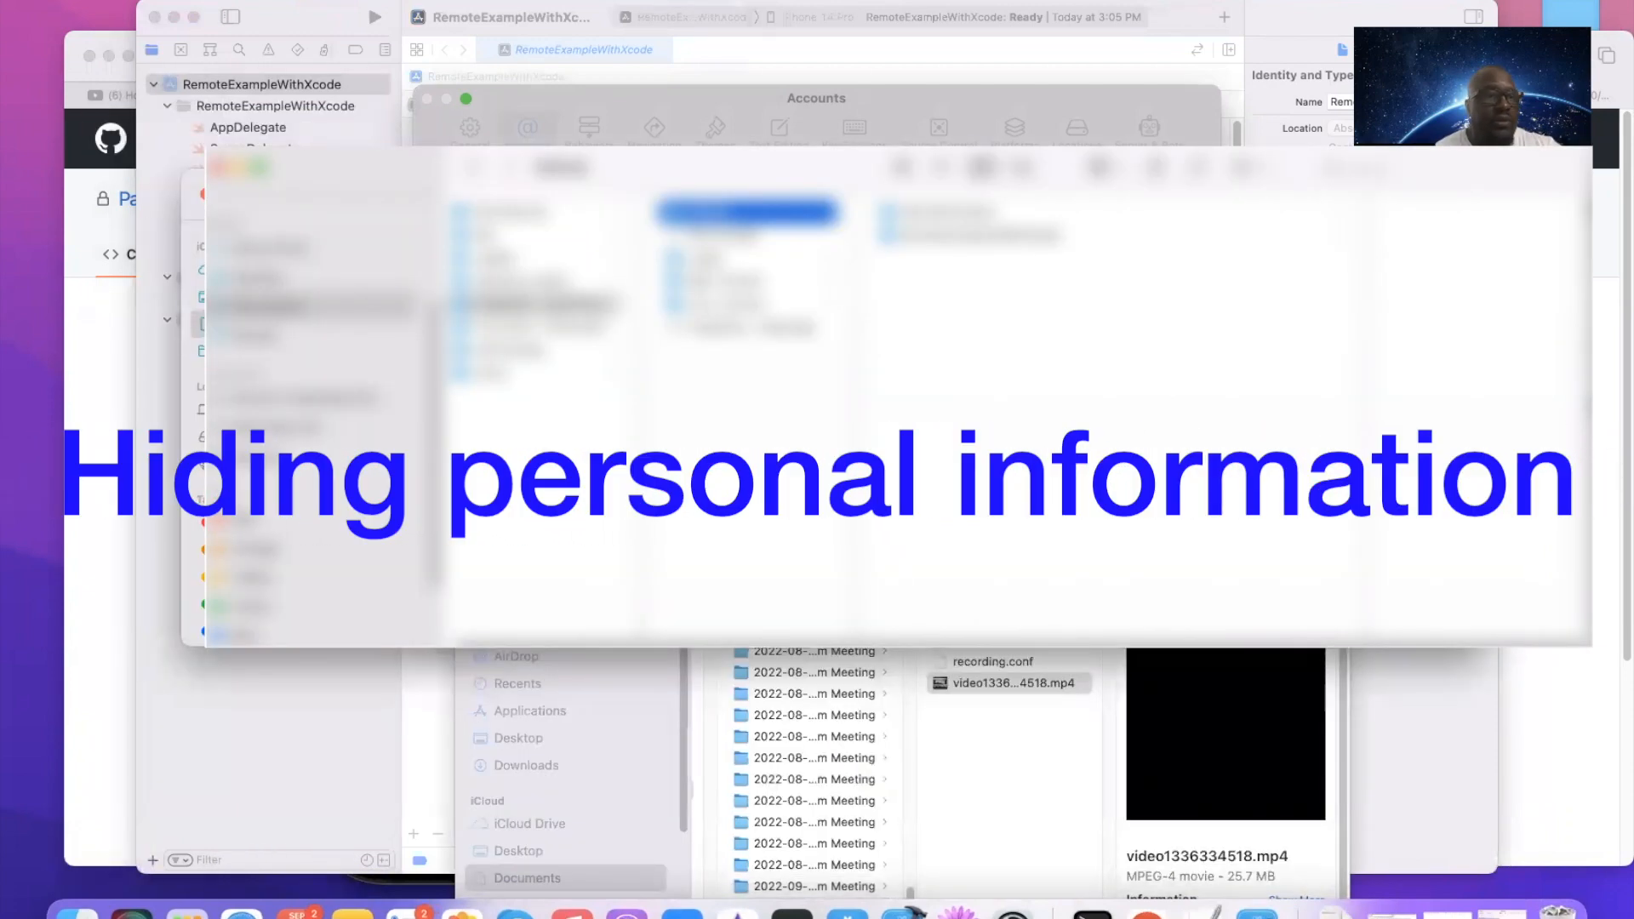
click(118, 0)
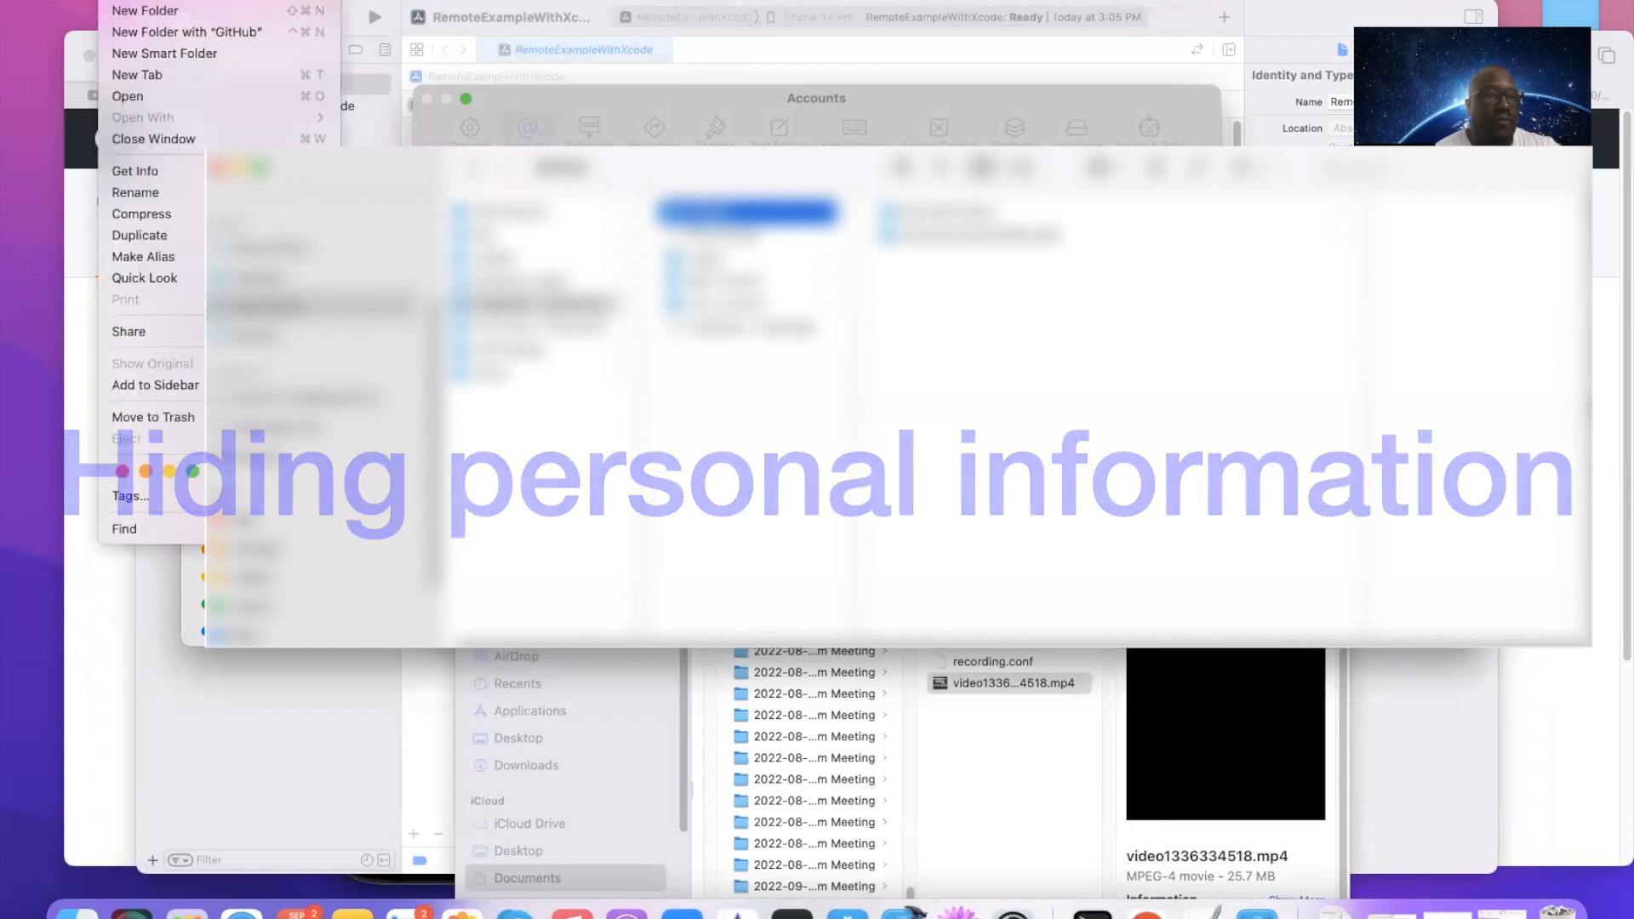
click(142, 2)
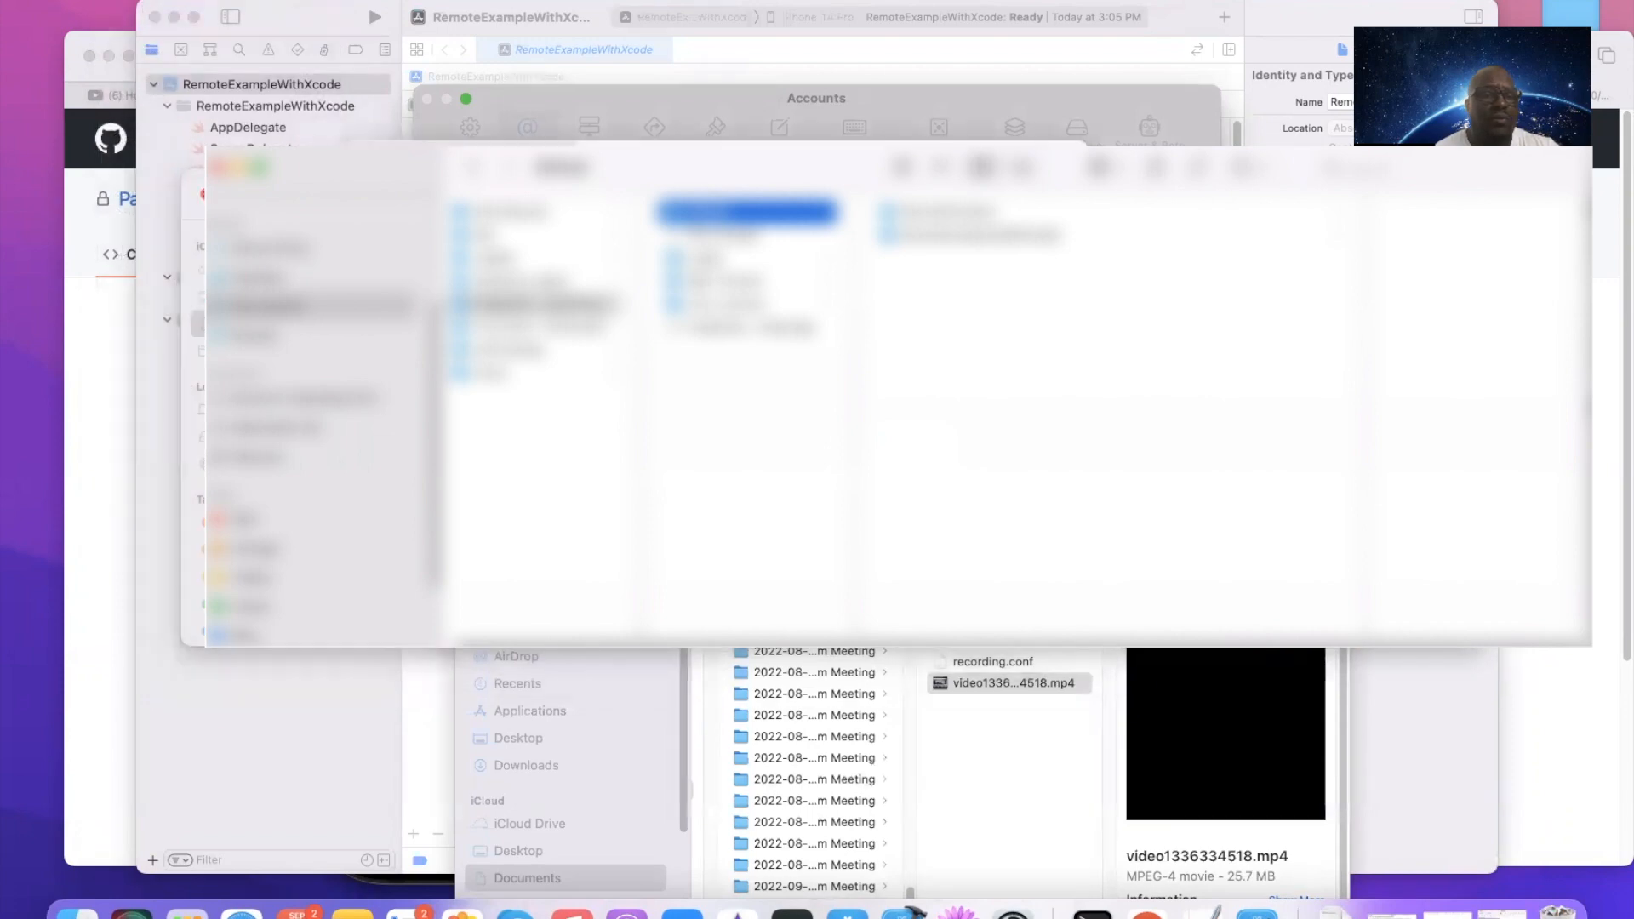
click(225, 195)
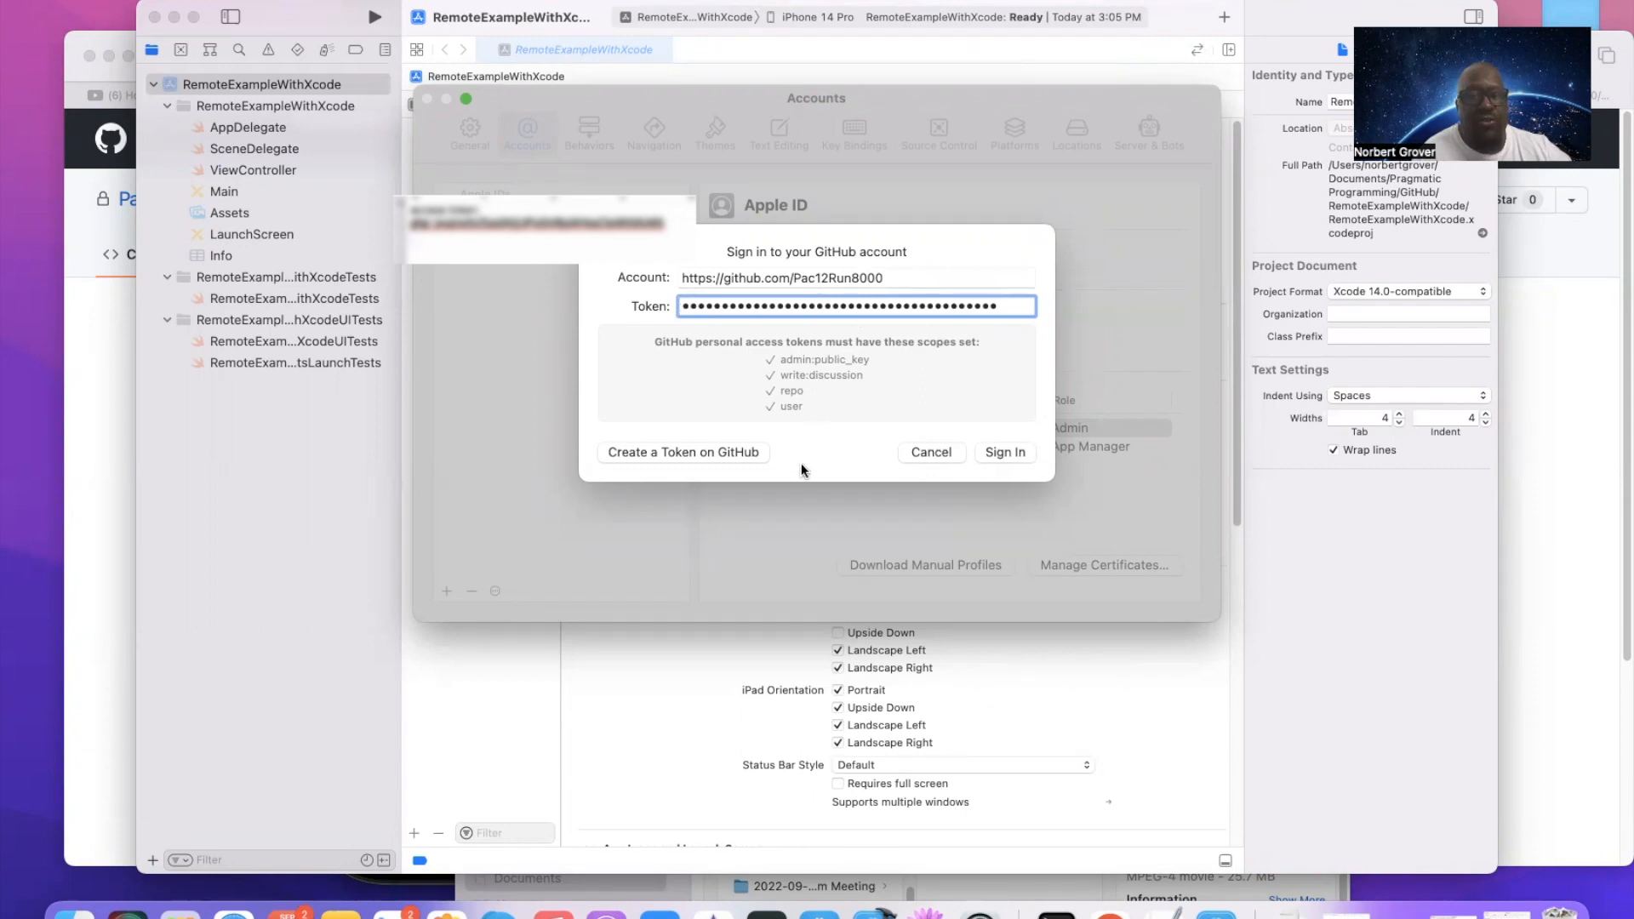
click(1024, 455)
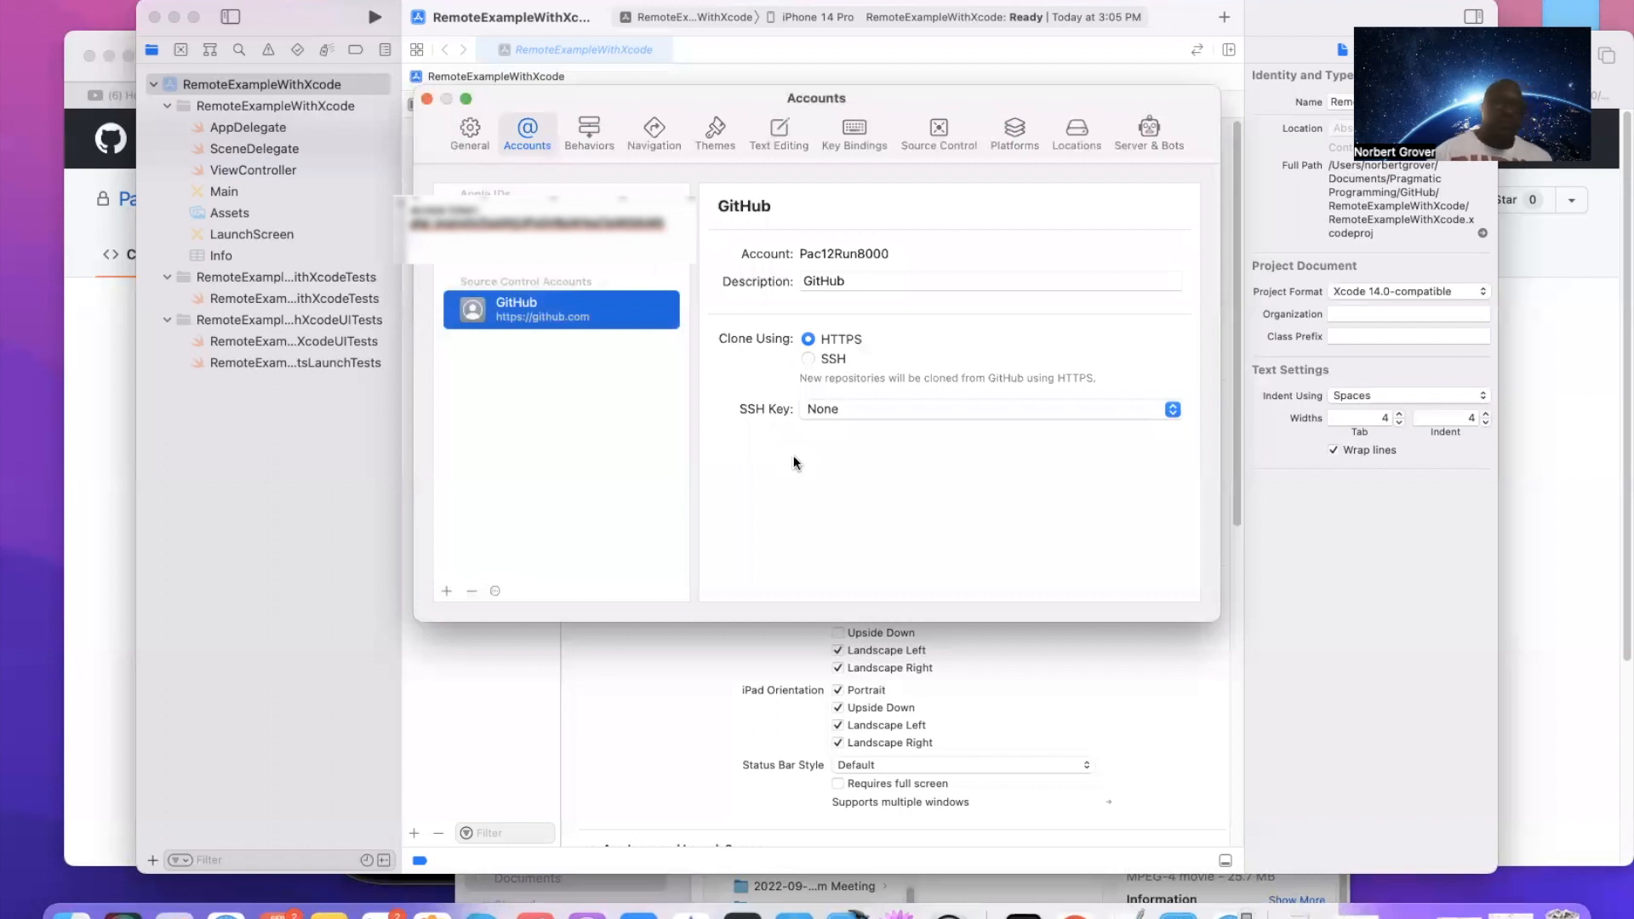
click(427, 99)
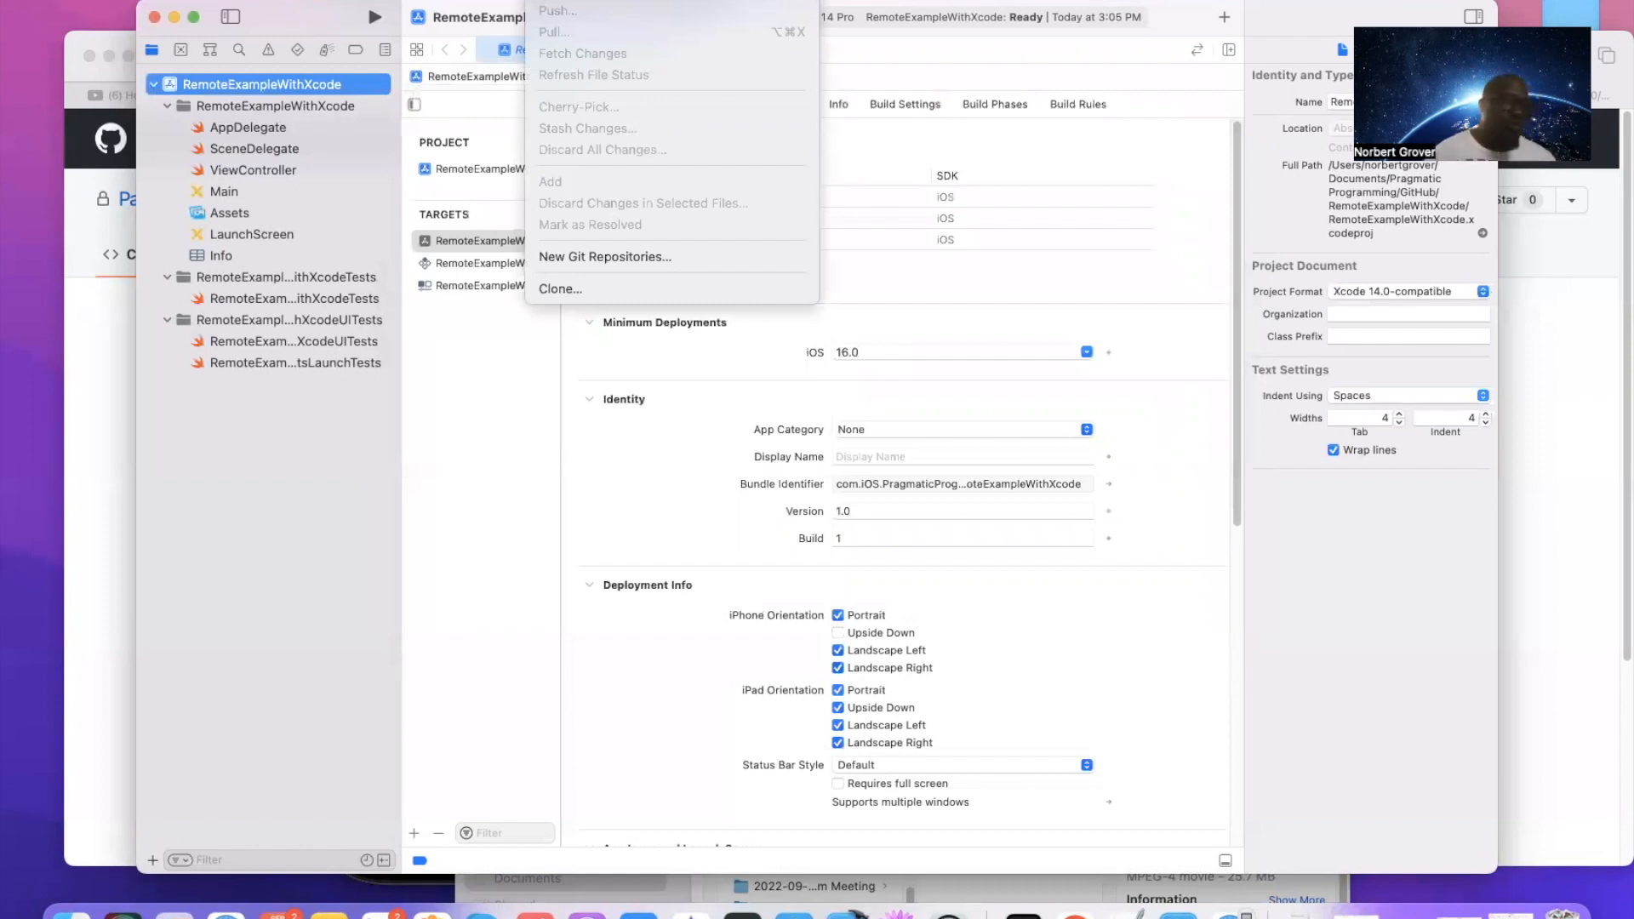
Create a new Git repository for the RemoteExampleWithXcode project
click(600, 253)
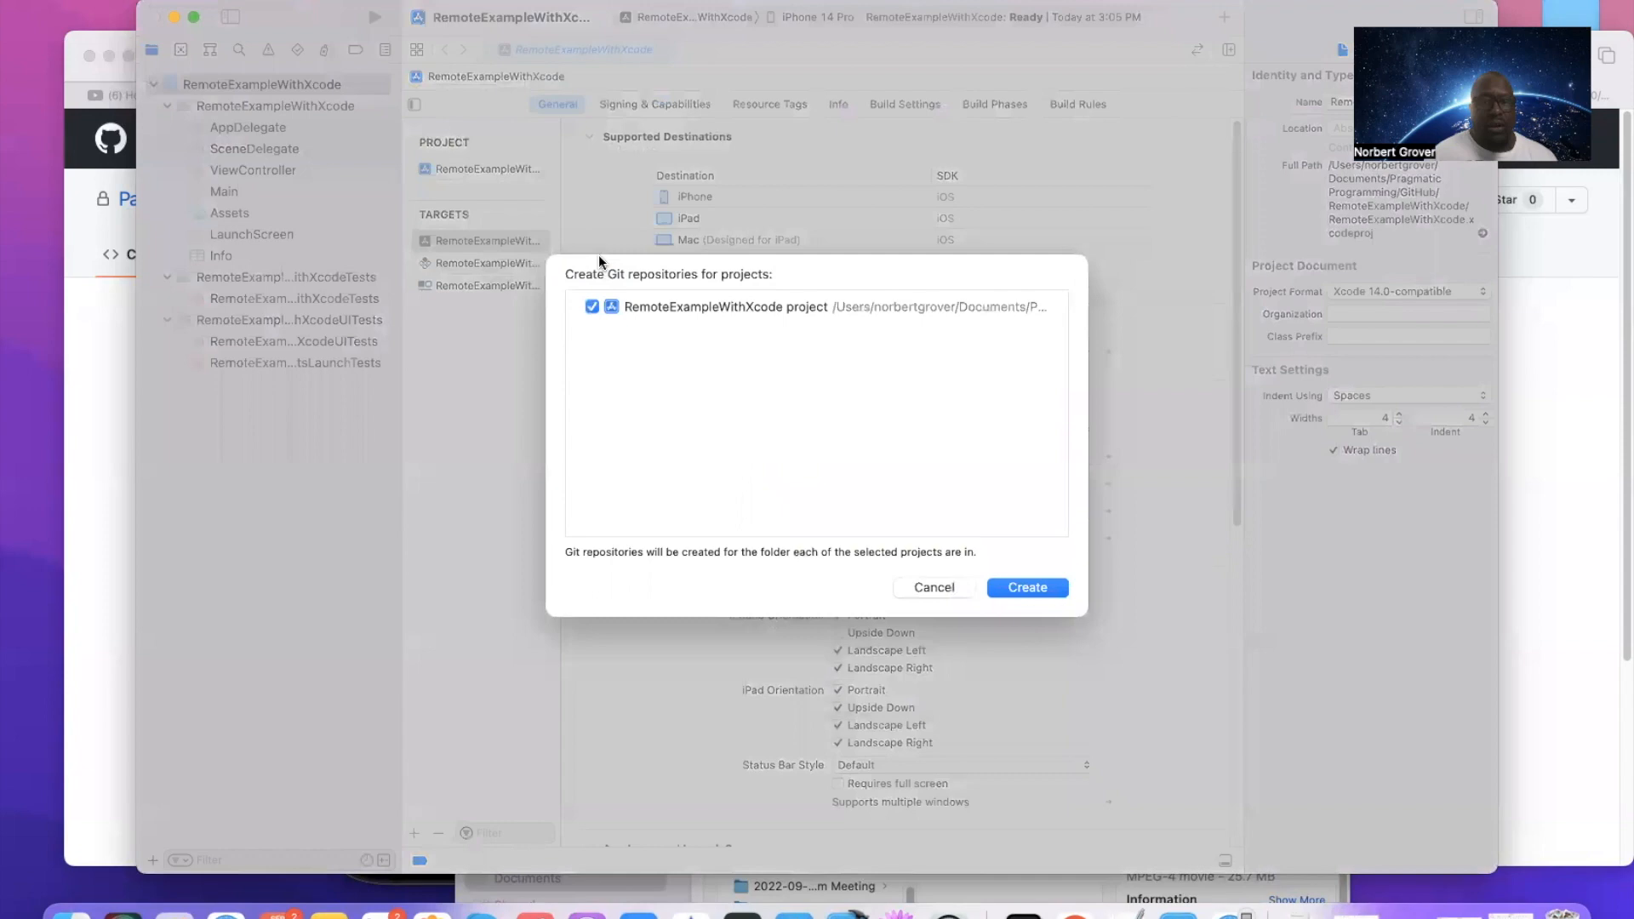
click(1036, 587)
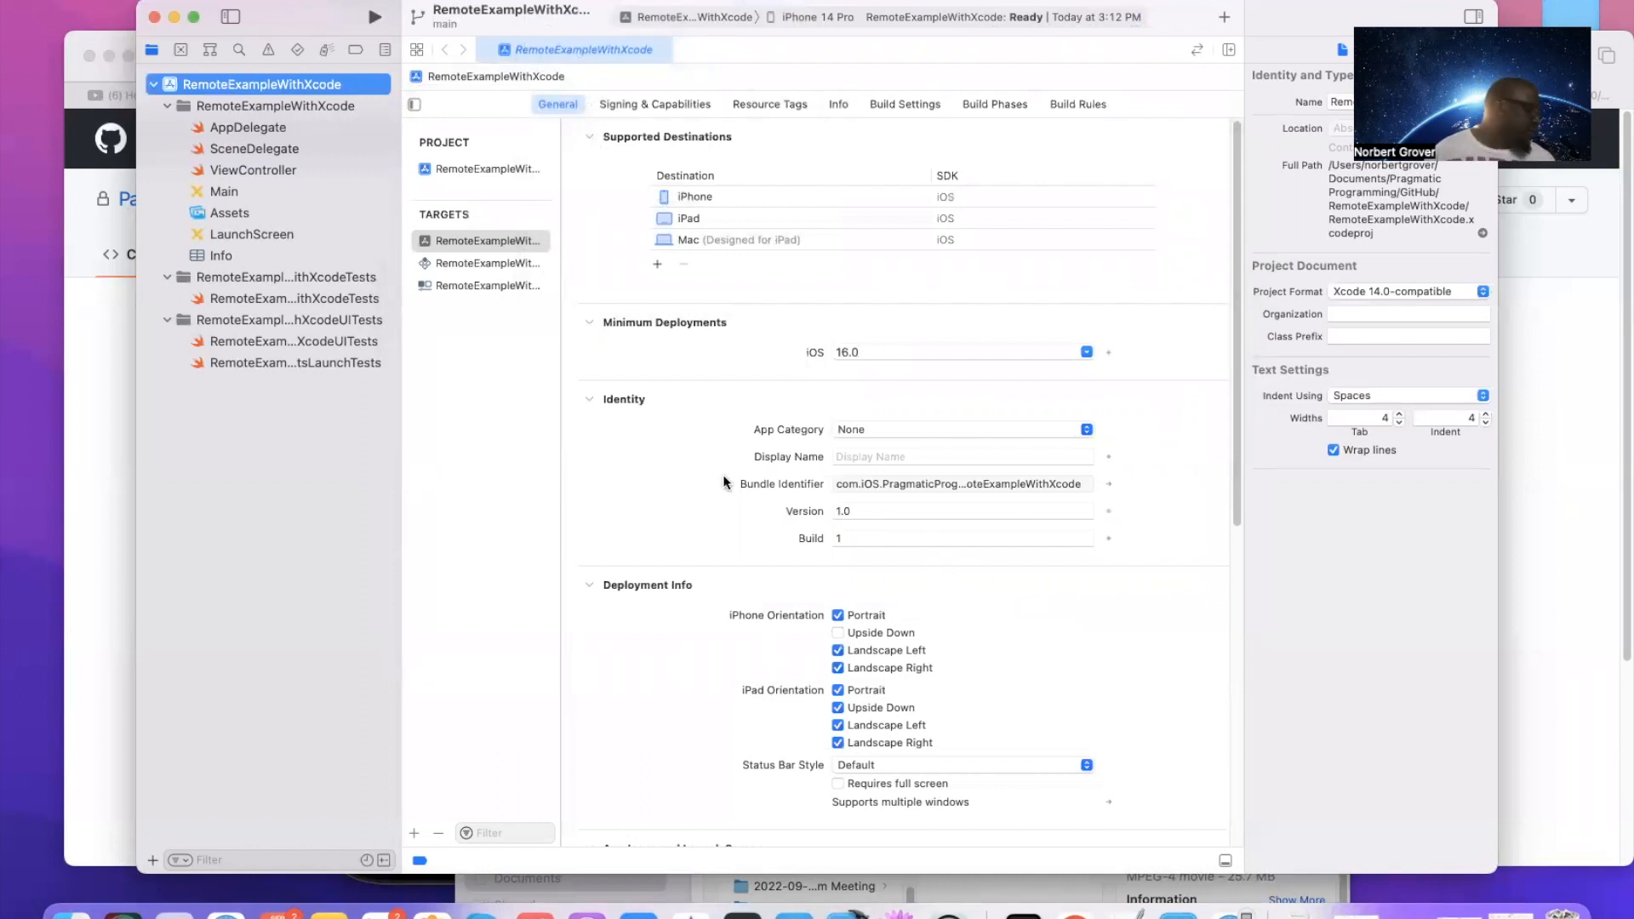
Show the source control repositories and expand the RemoteExampleWithXcode repository to inspect its branches and recent locations
click(177, 48)
click(329, 78)
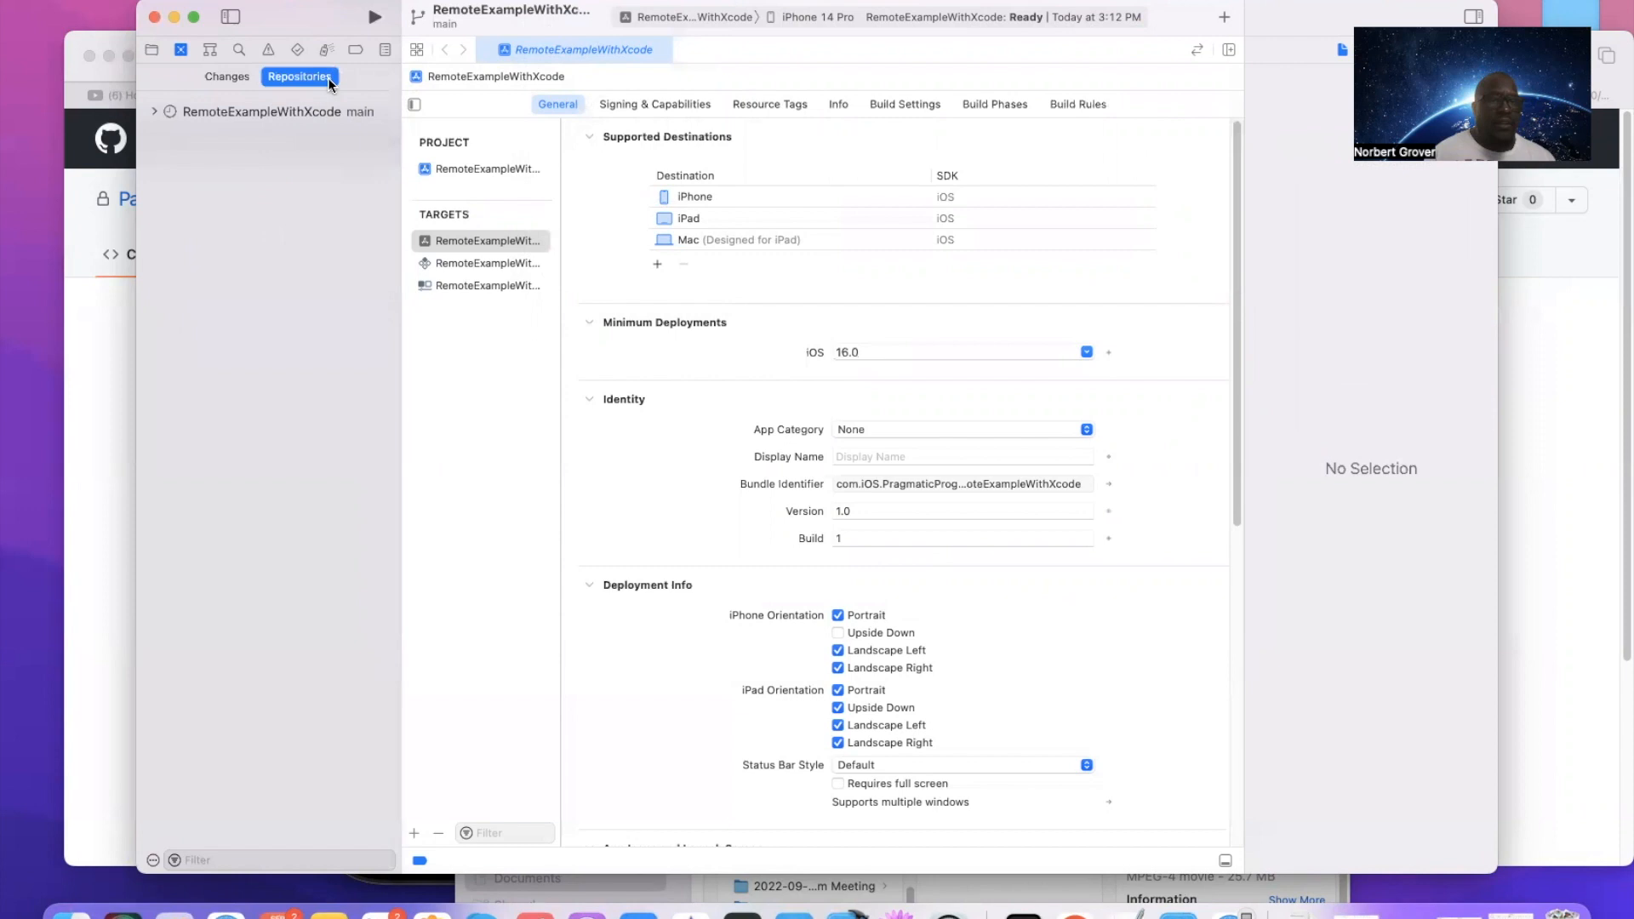
click(154, 111)
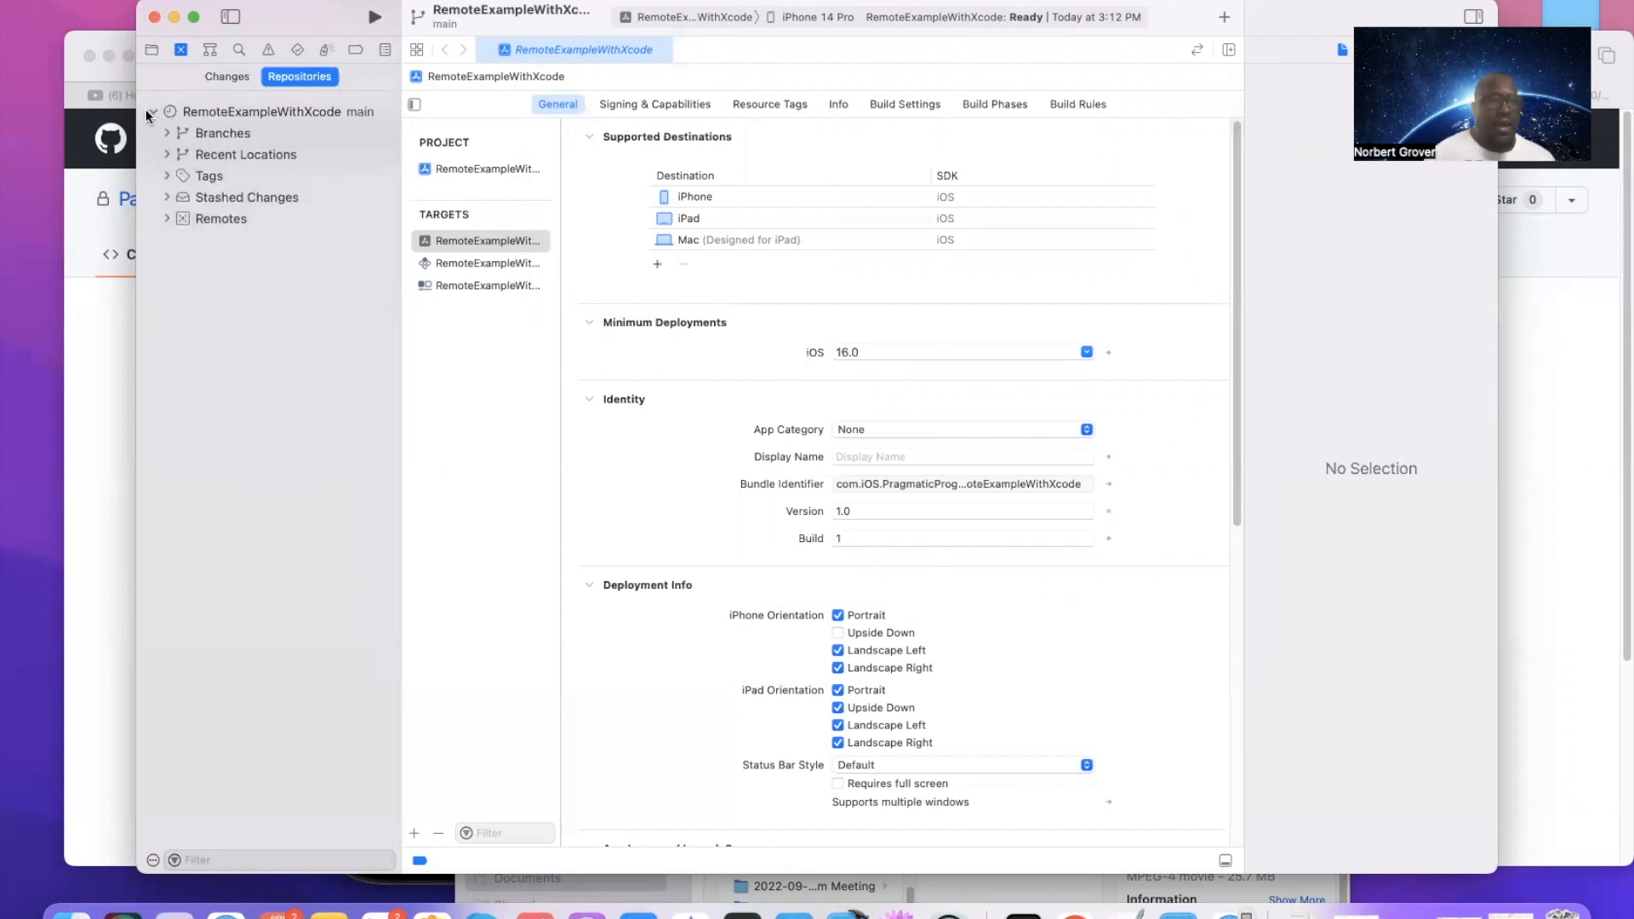
click(166, 133)
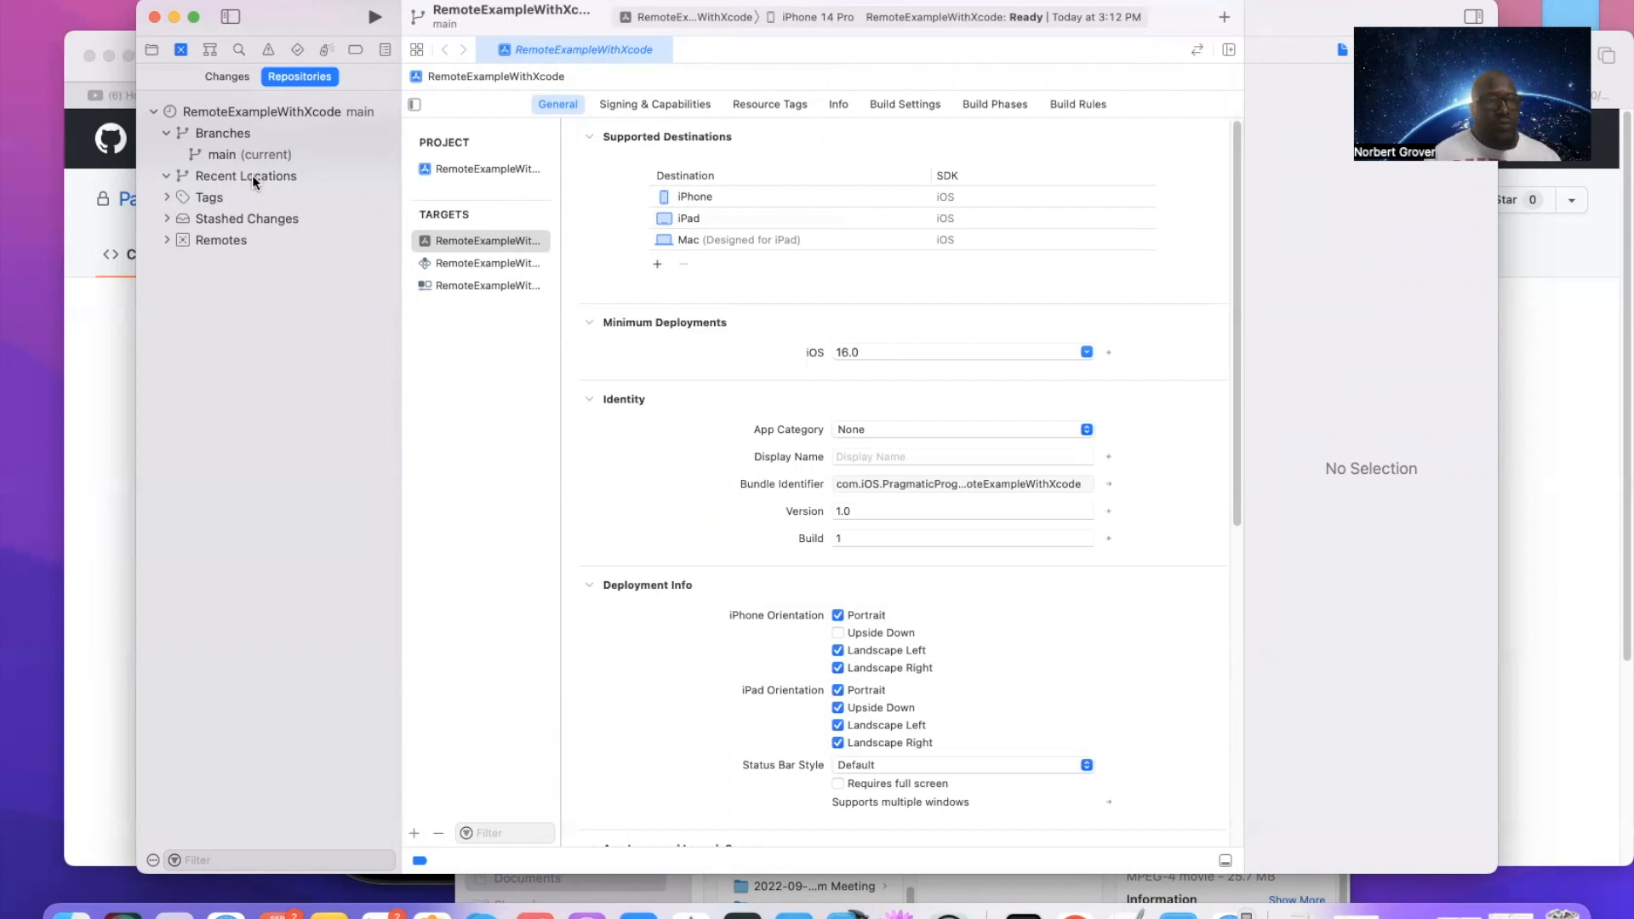
click(218, 177)
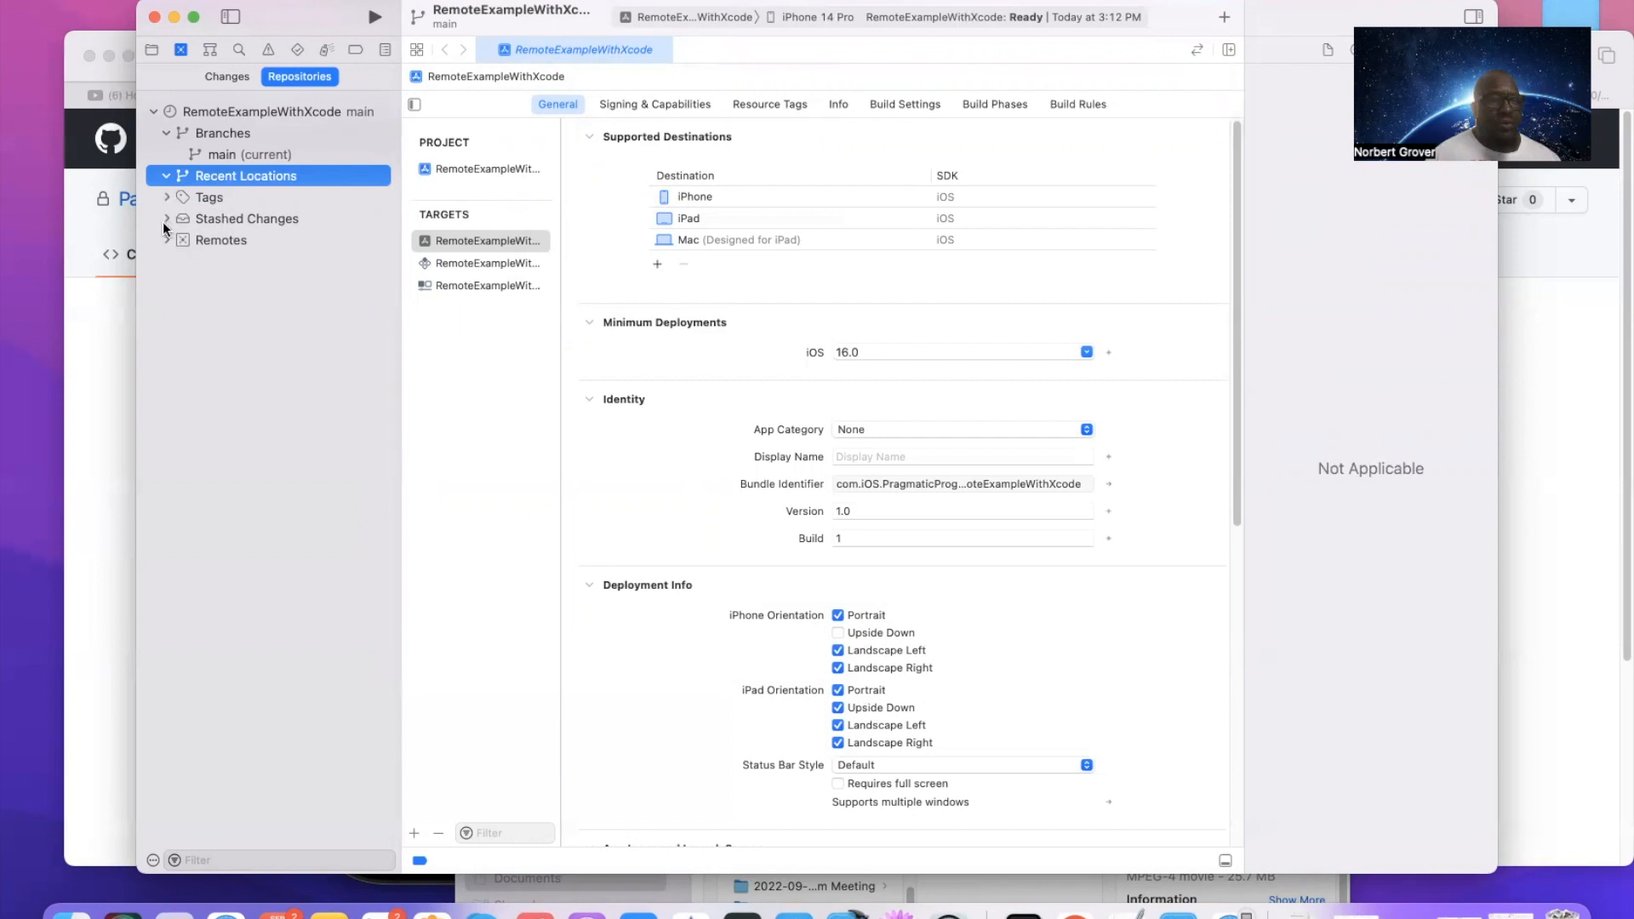
Add an existing remote named origin to the project, using the repository URL copied from GitHub in the browser as its location
click(219, 241)
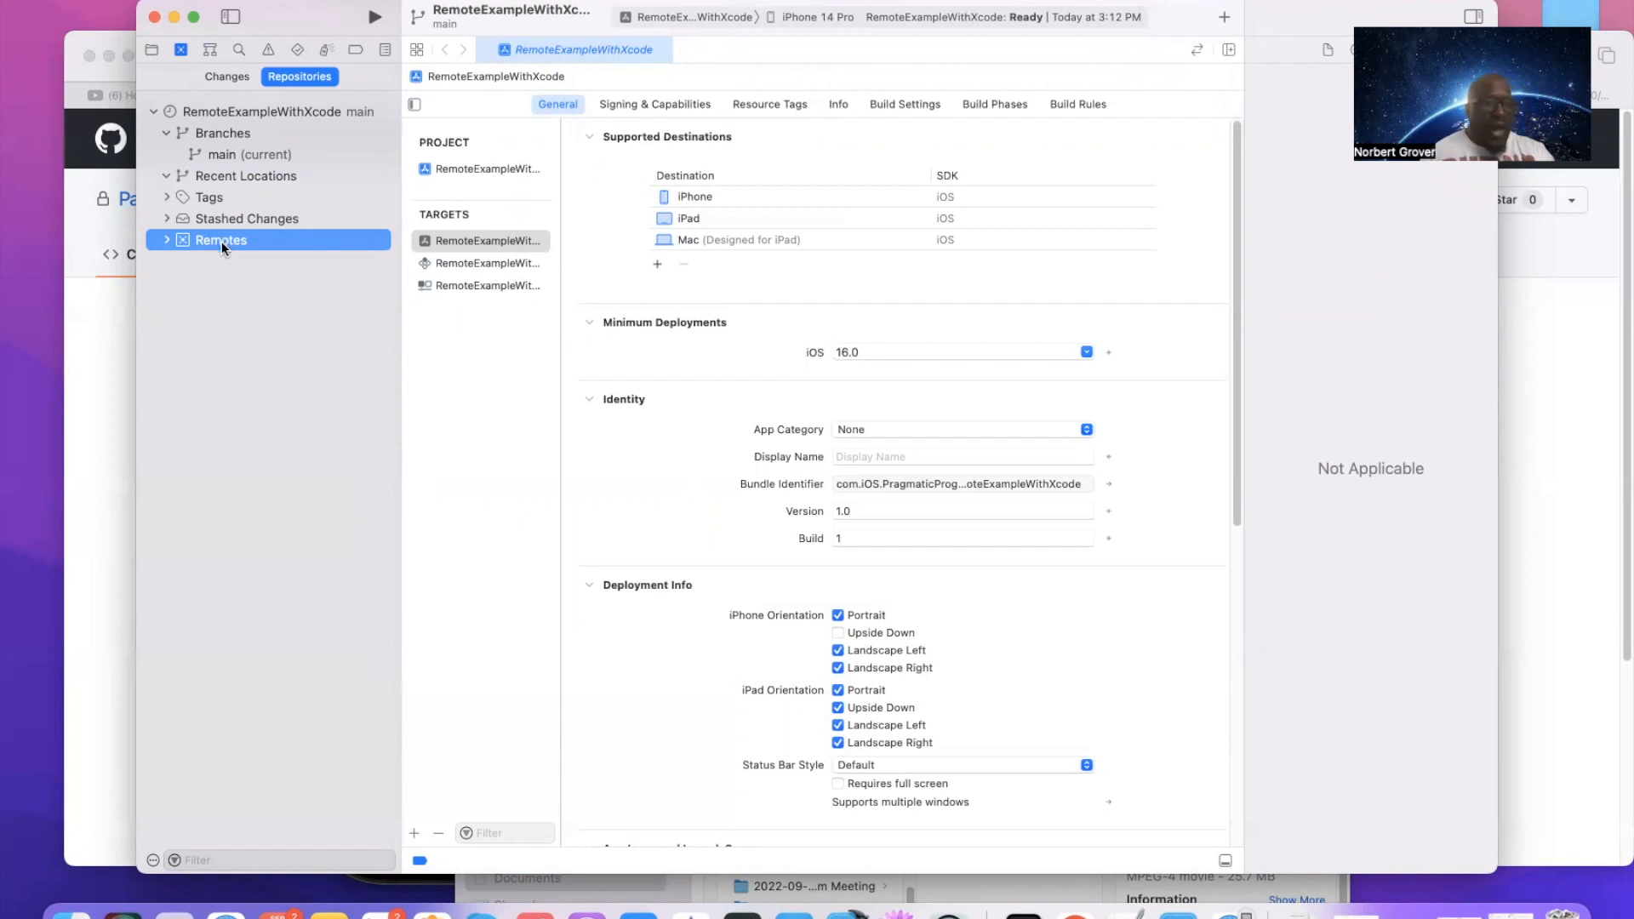
right_click(222, 242)
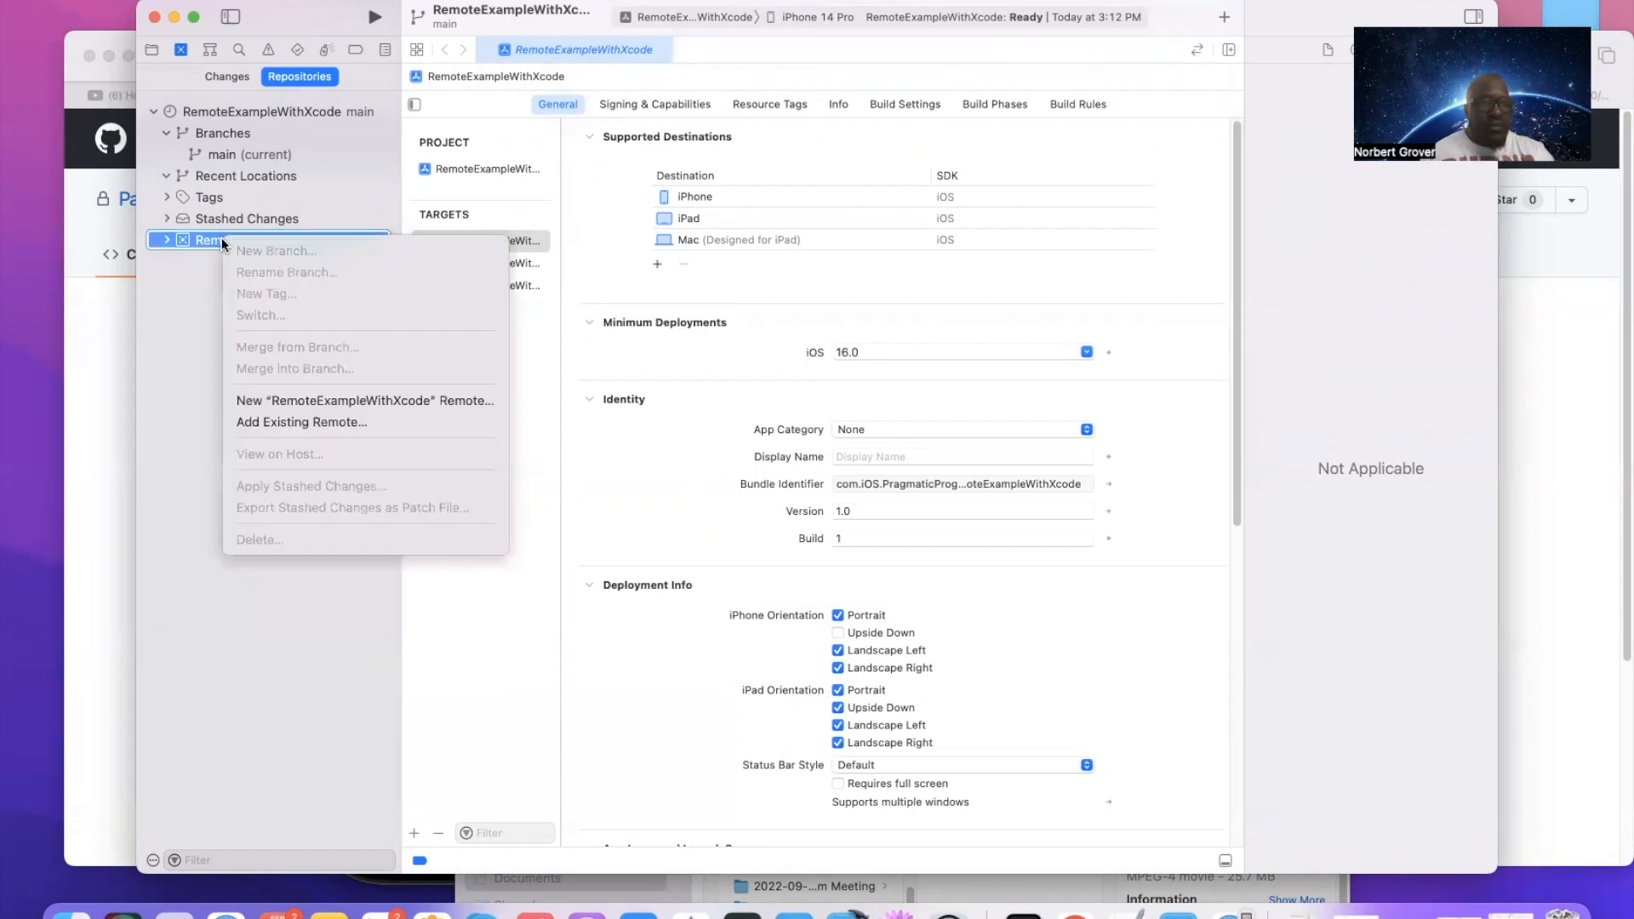
click(259, 421)
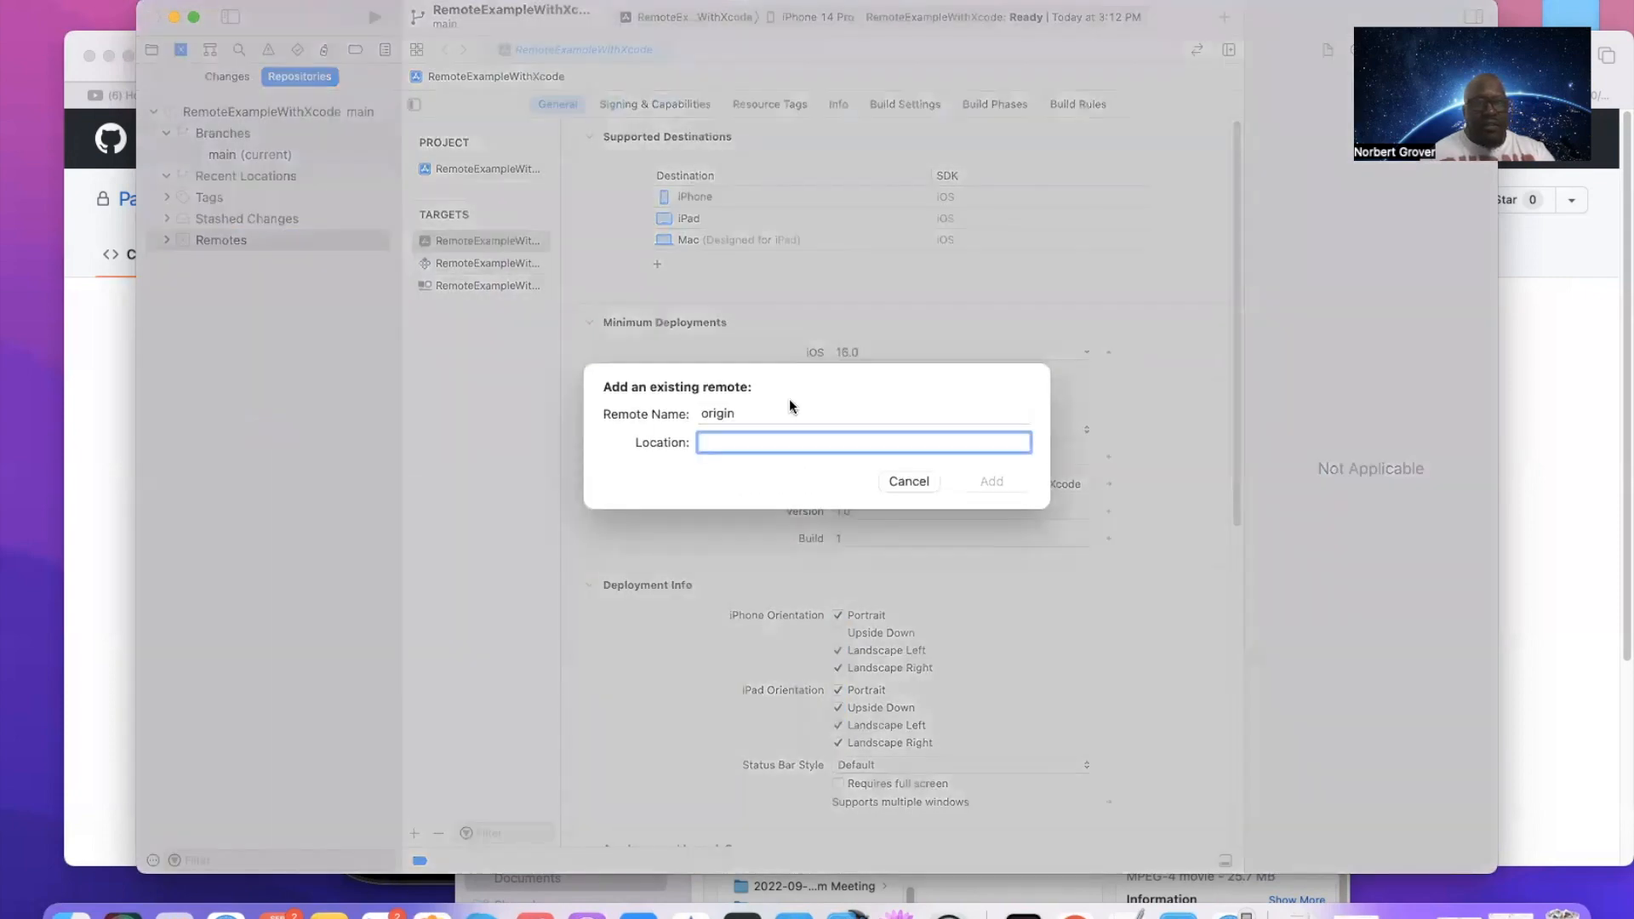
click(109, 34)
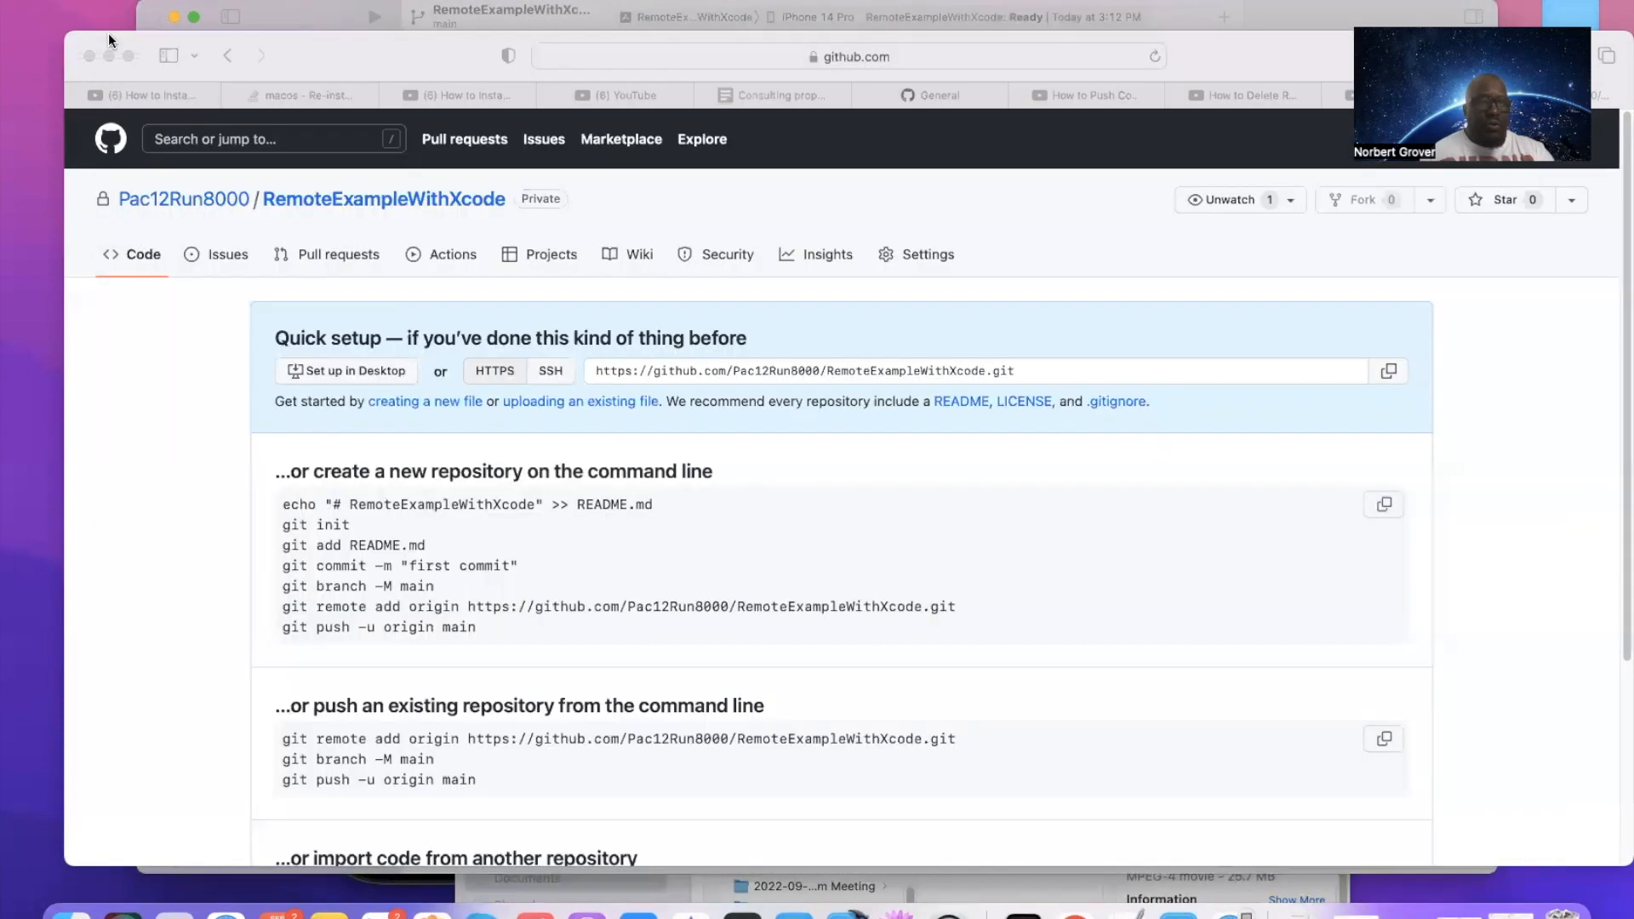
click(972, 59)
key(super+c)
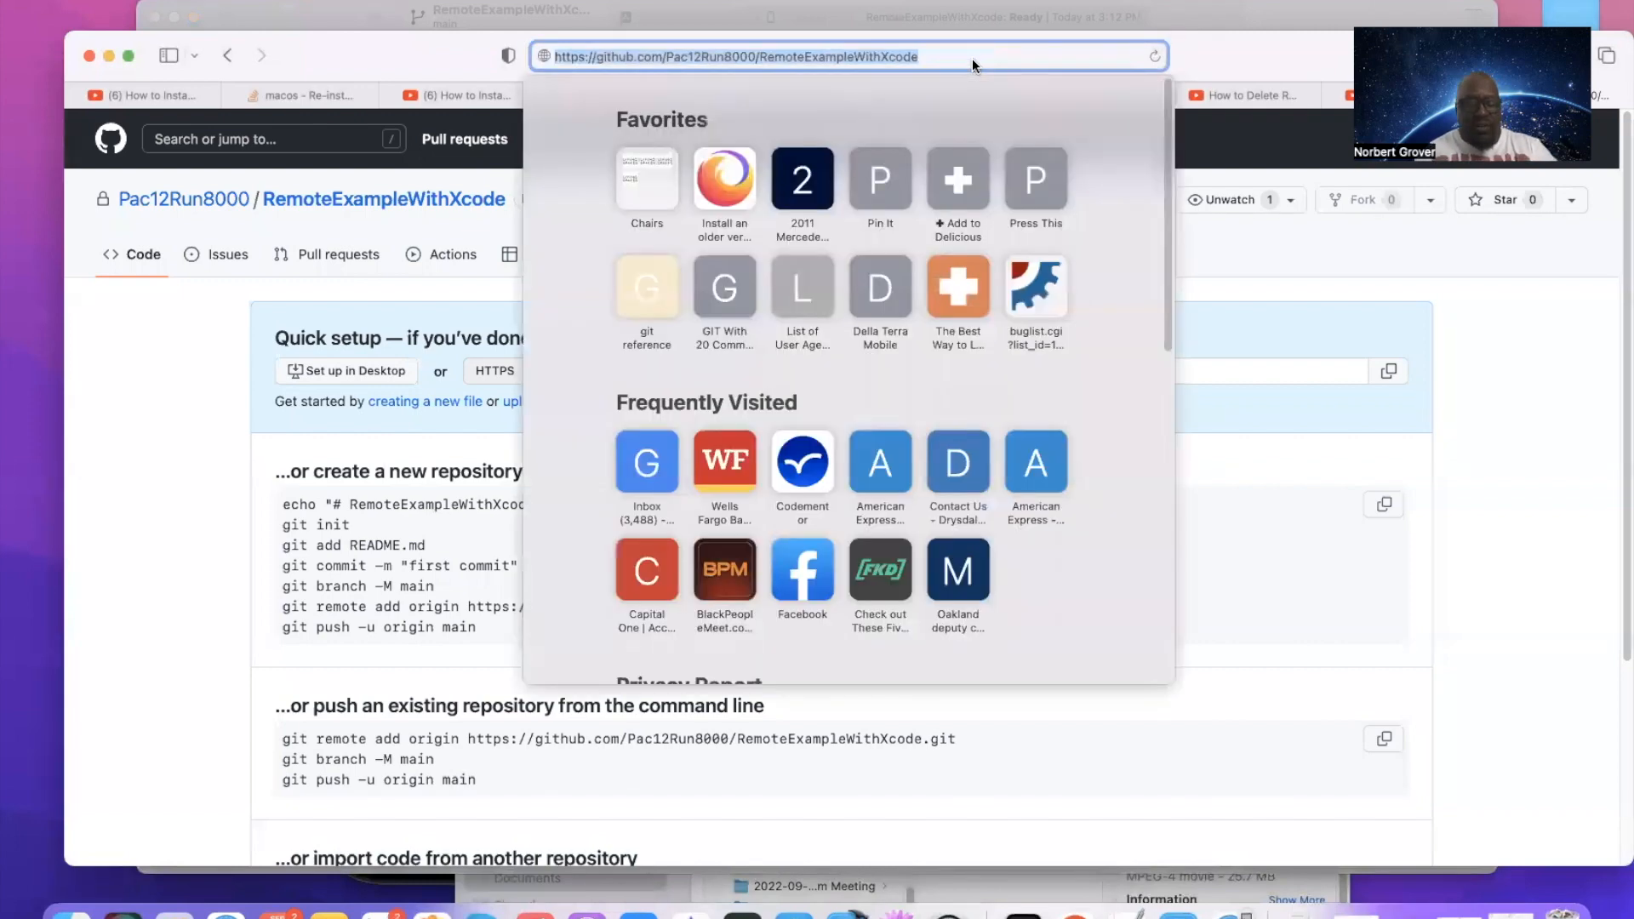
click(283, 17)
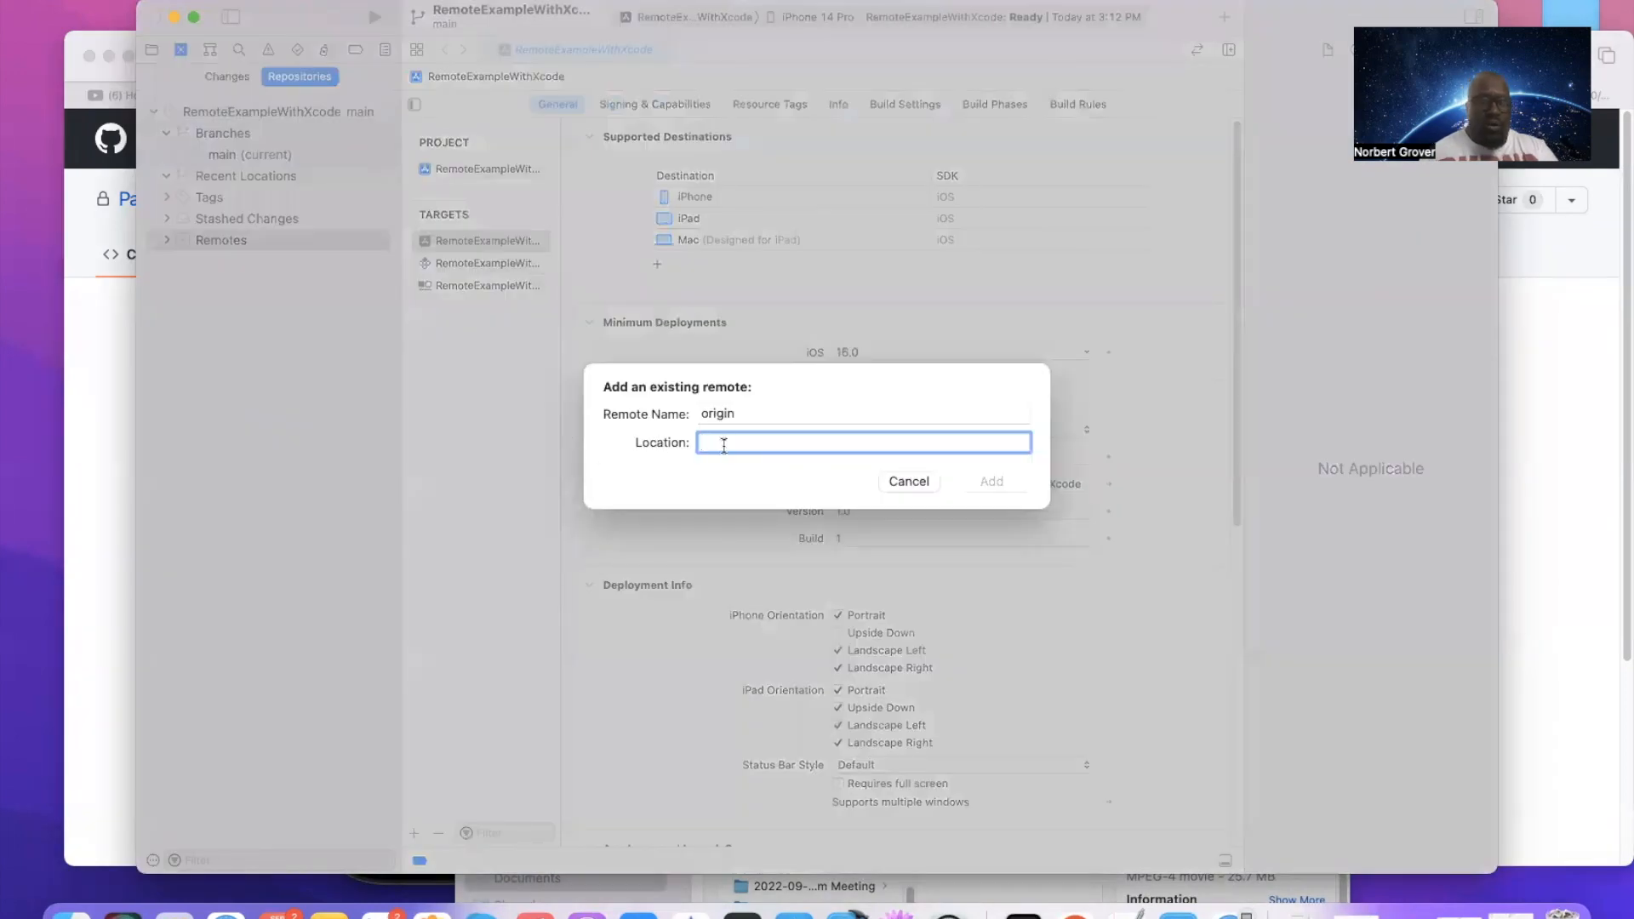
key(super+v)
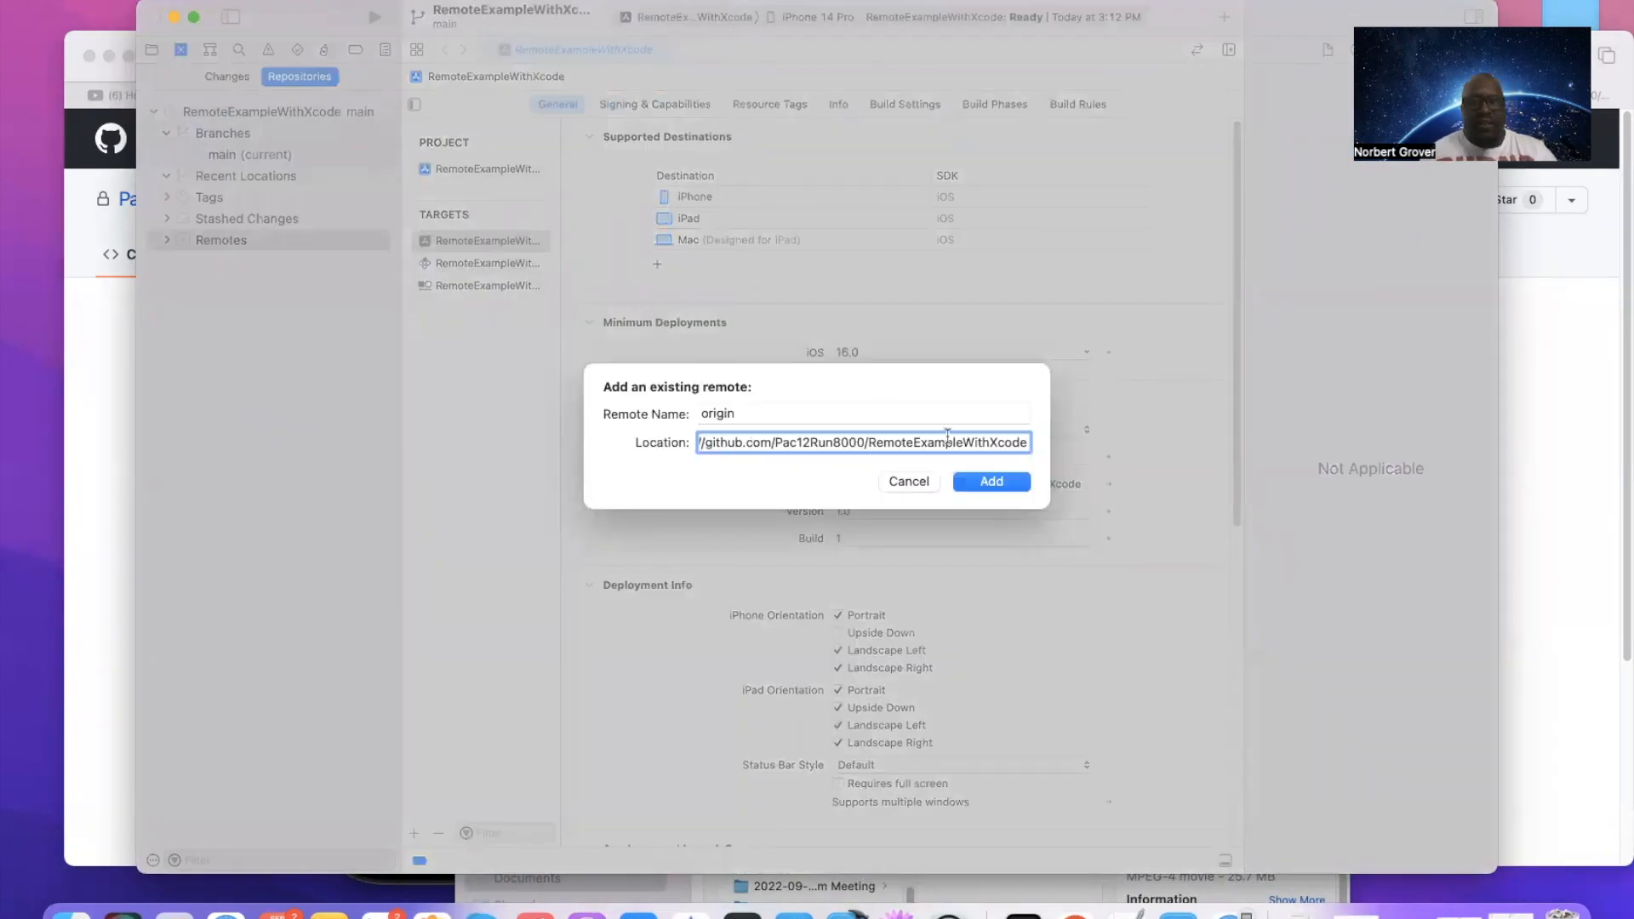
click(1008, 485)
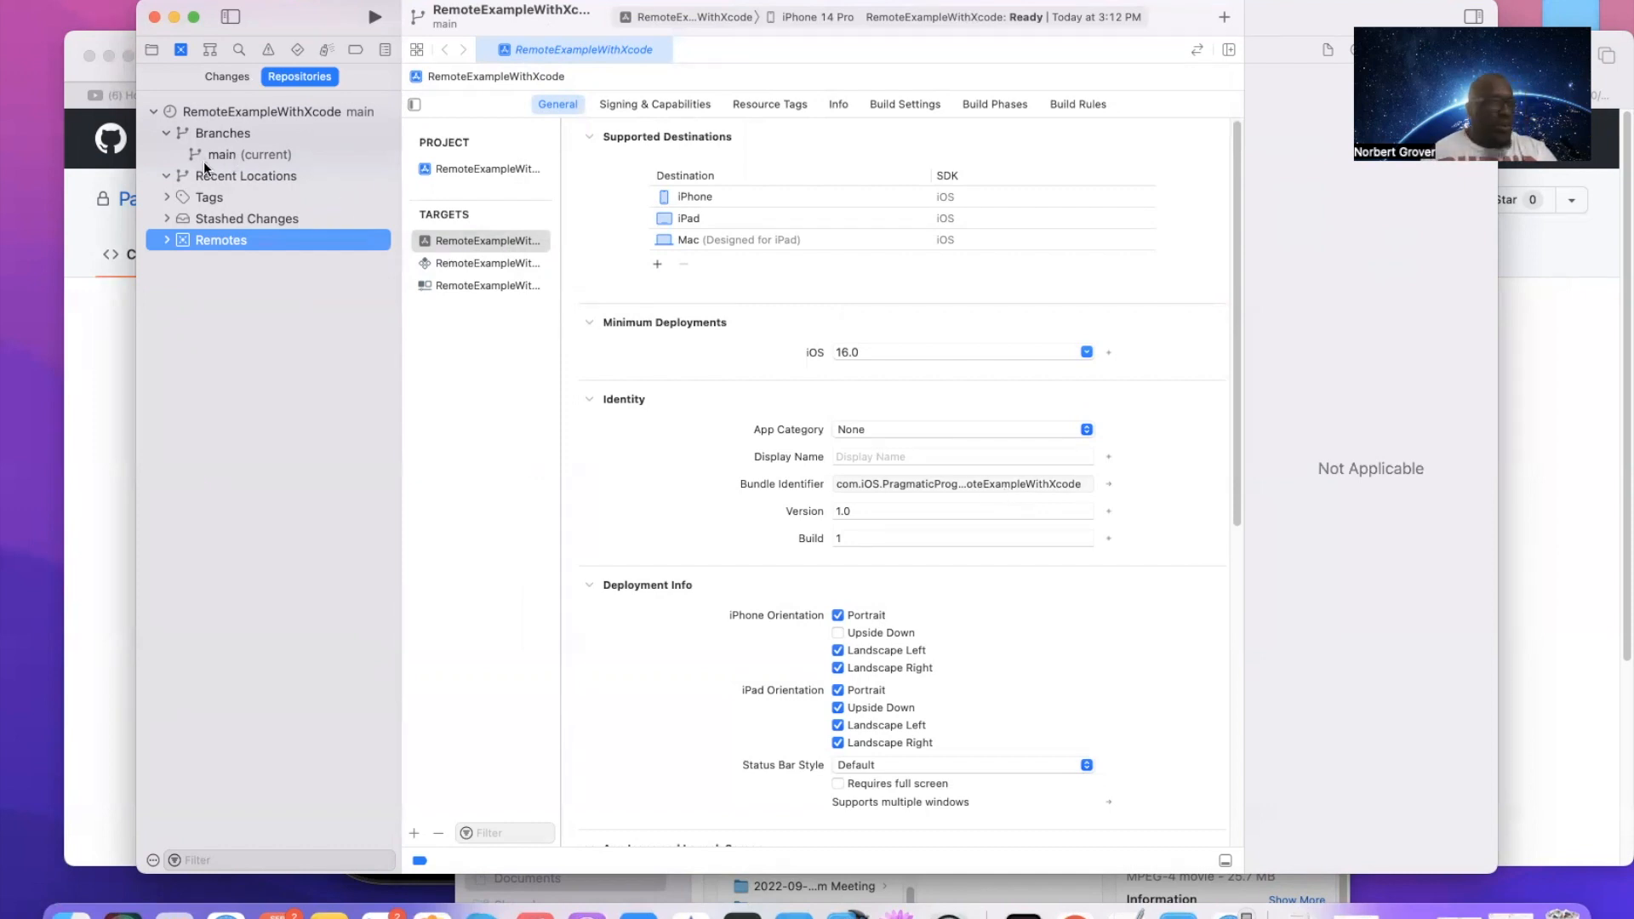
Return to the project's file list and open the ViewController source file
click(150, 49)
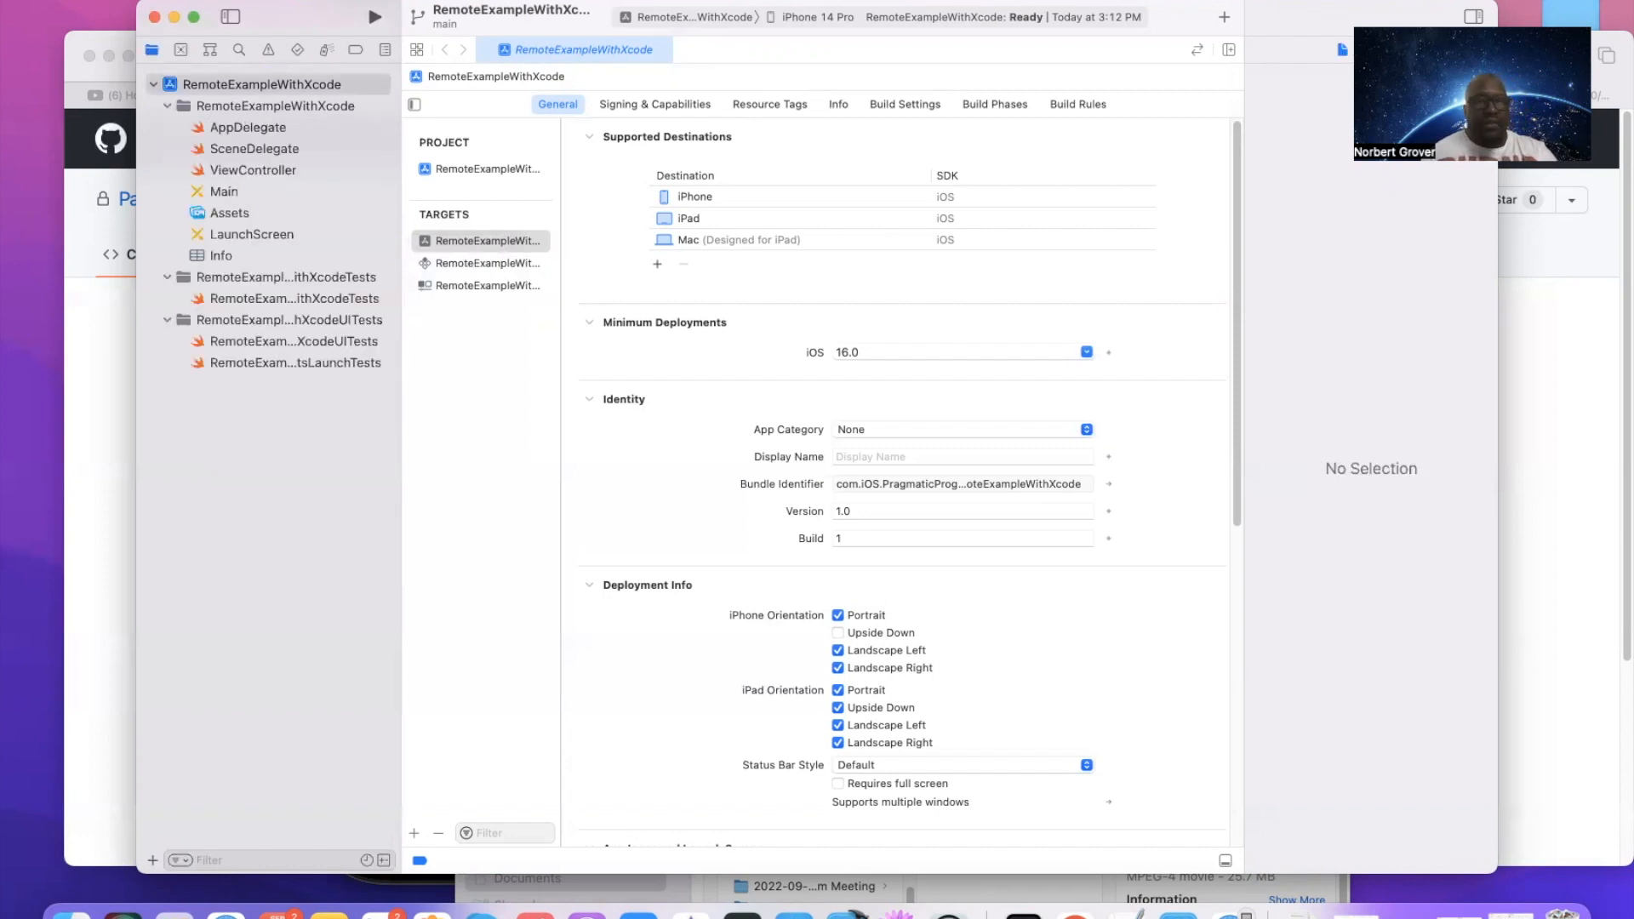
click(573, 1)
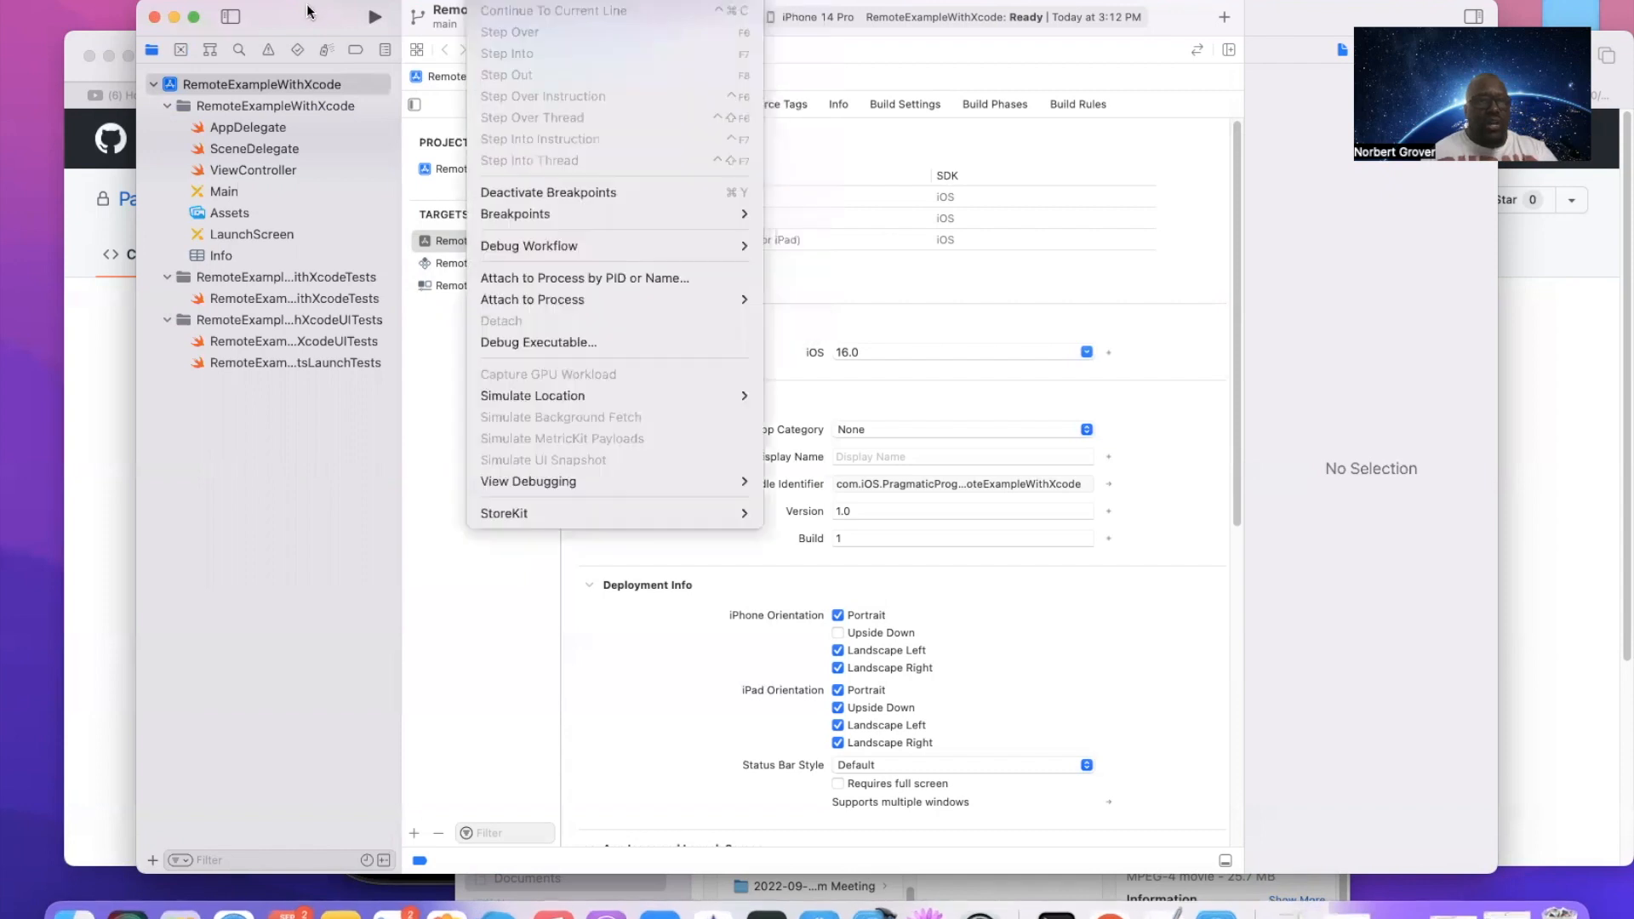
click(307, 14)
click(219, 194)
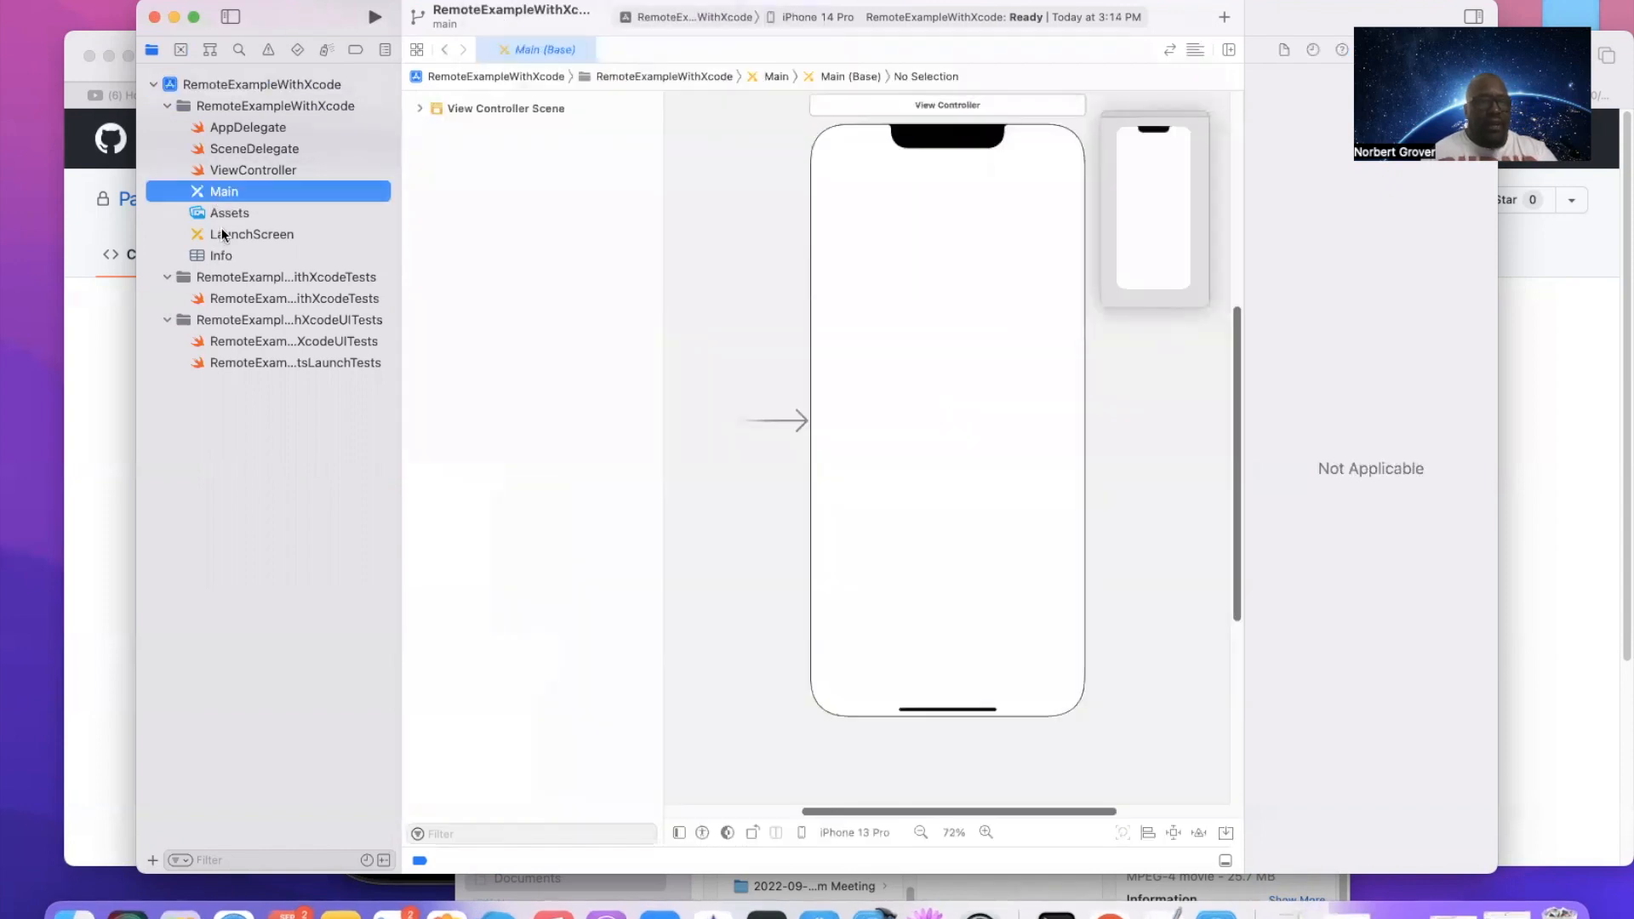
click(229, 172)
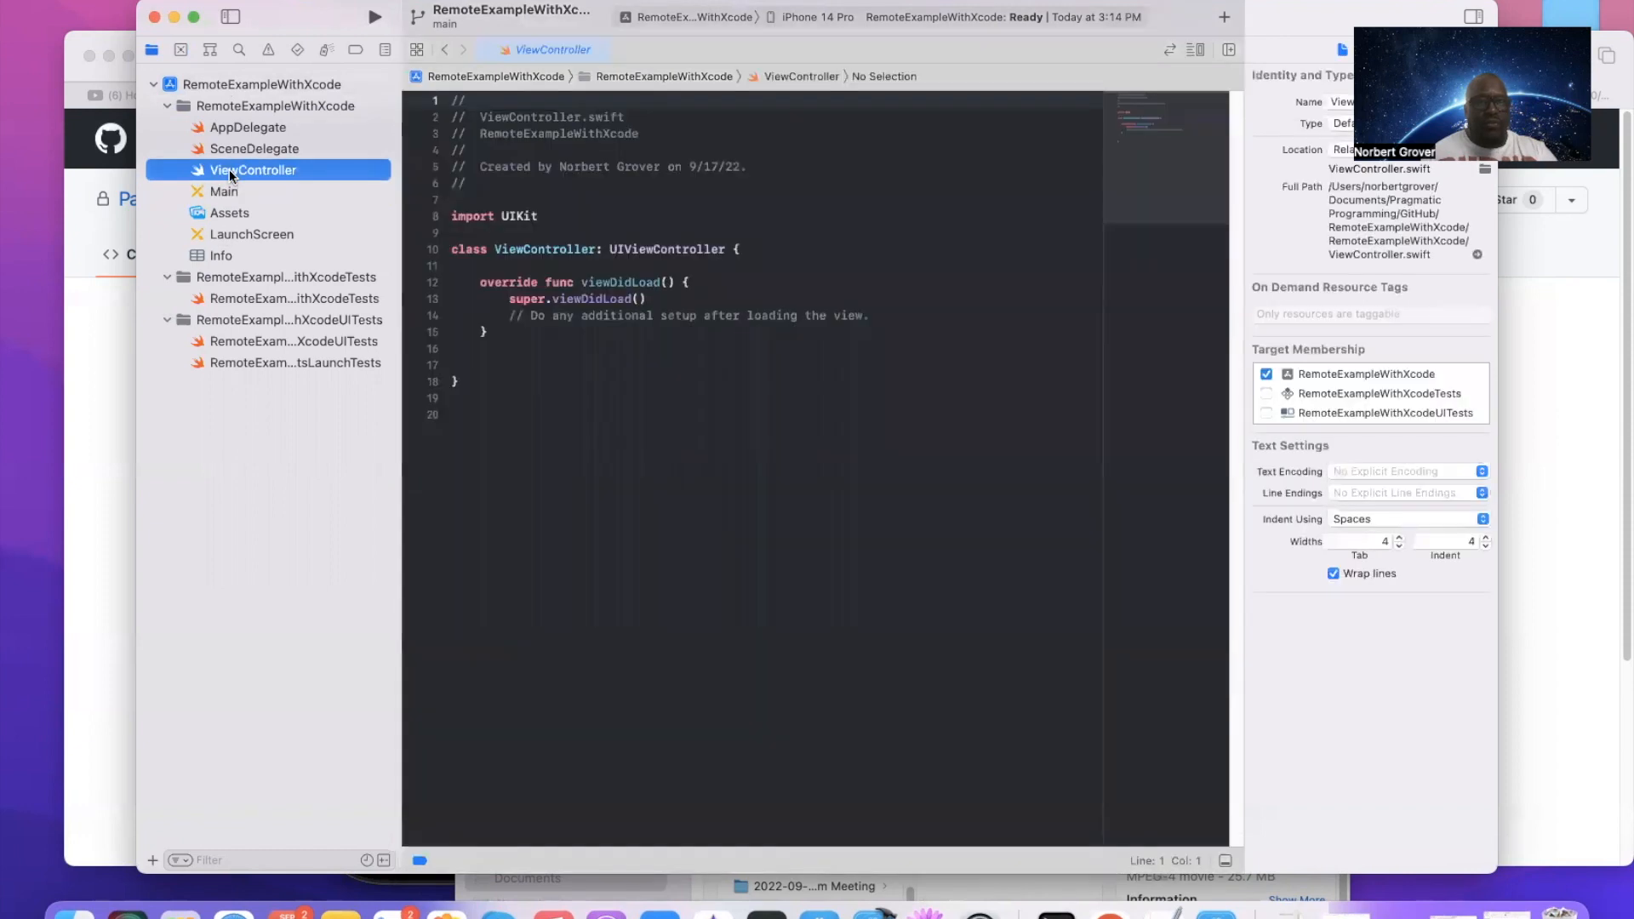
Replace the setup comment in viewDidLoad with print("This is a working project")
drag(509, 316, 889, 316)
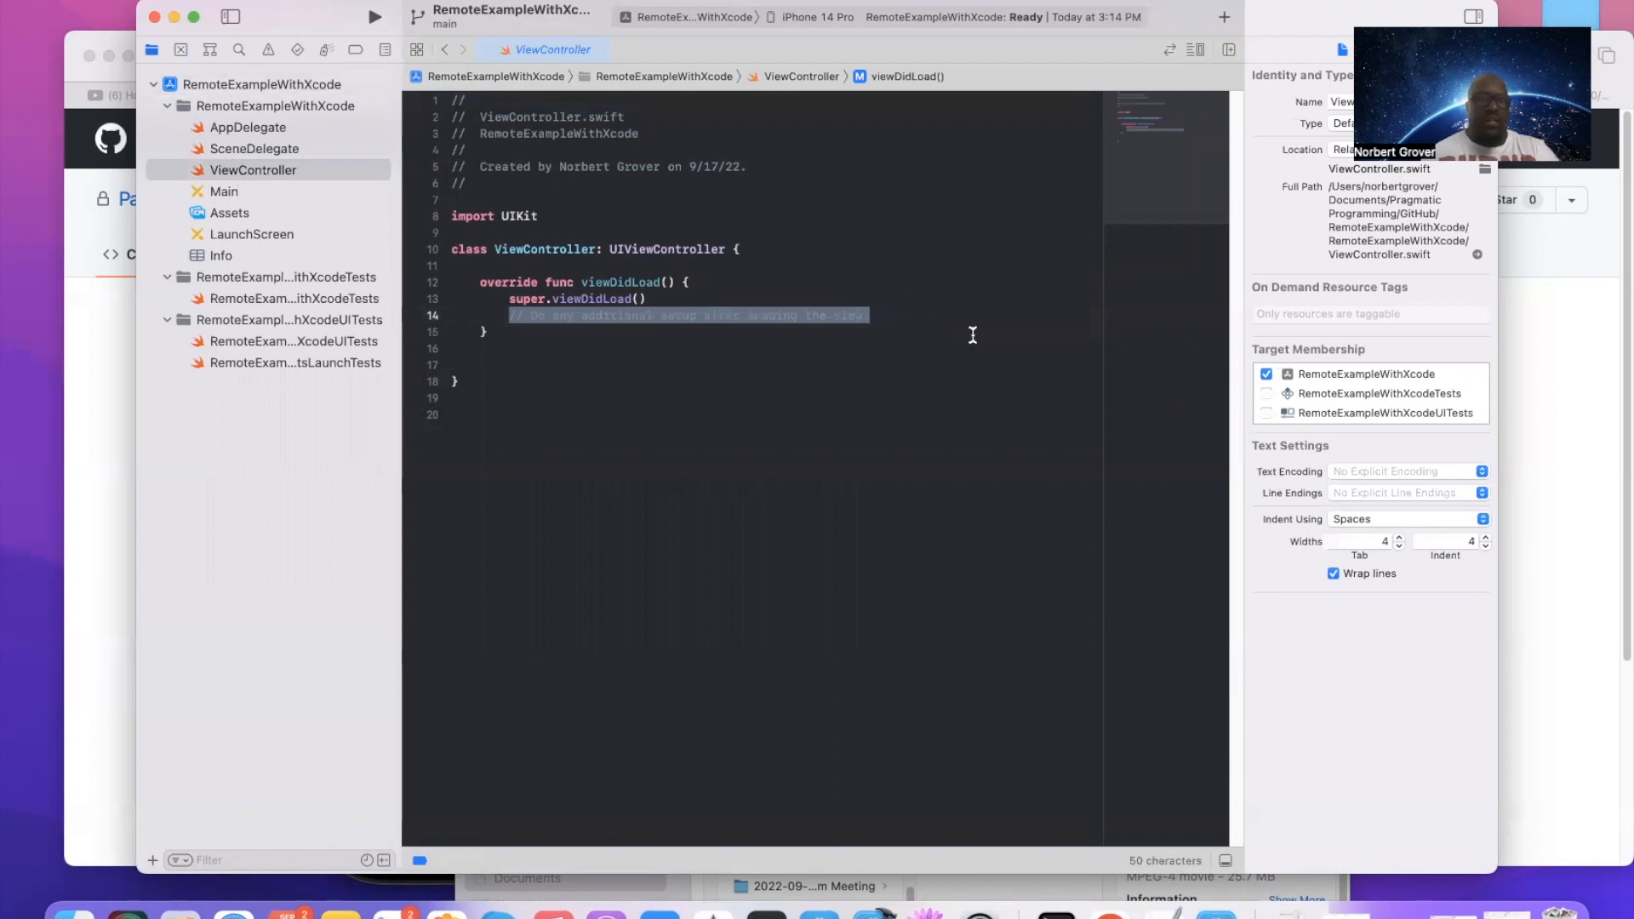
key(BackSpace)
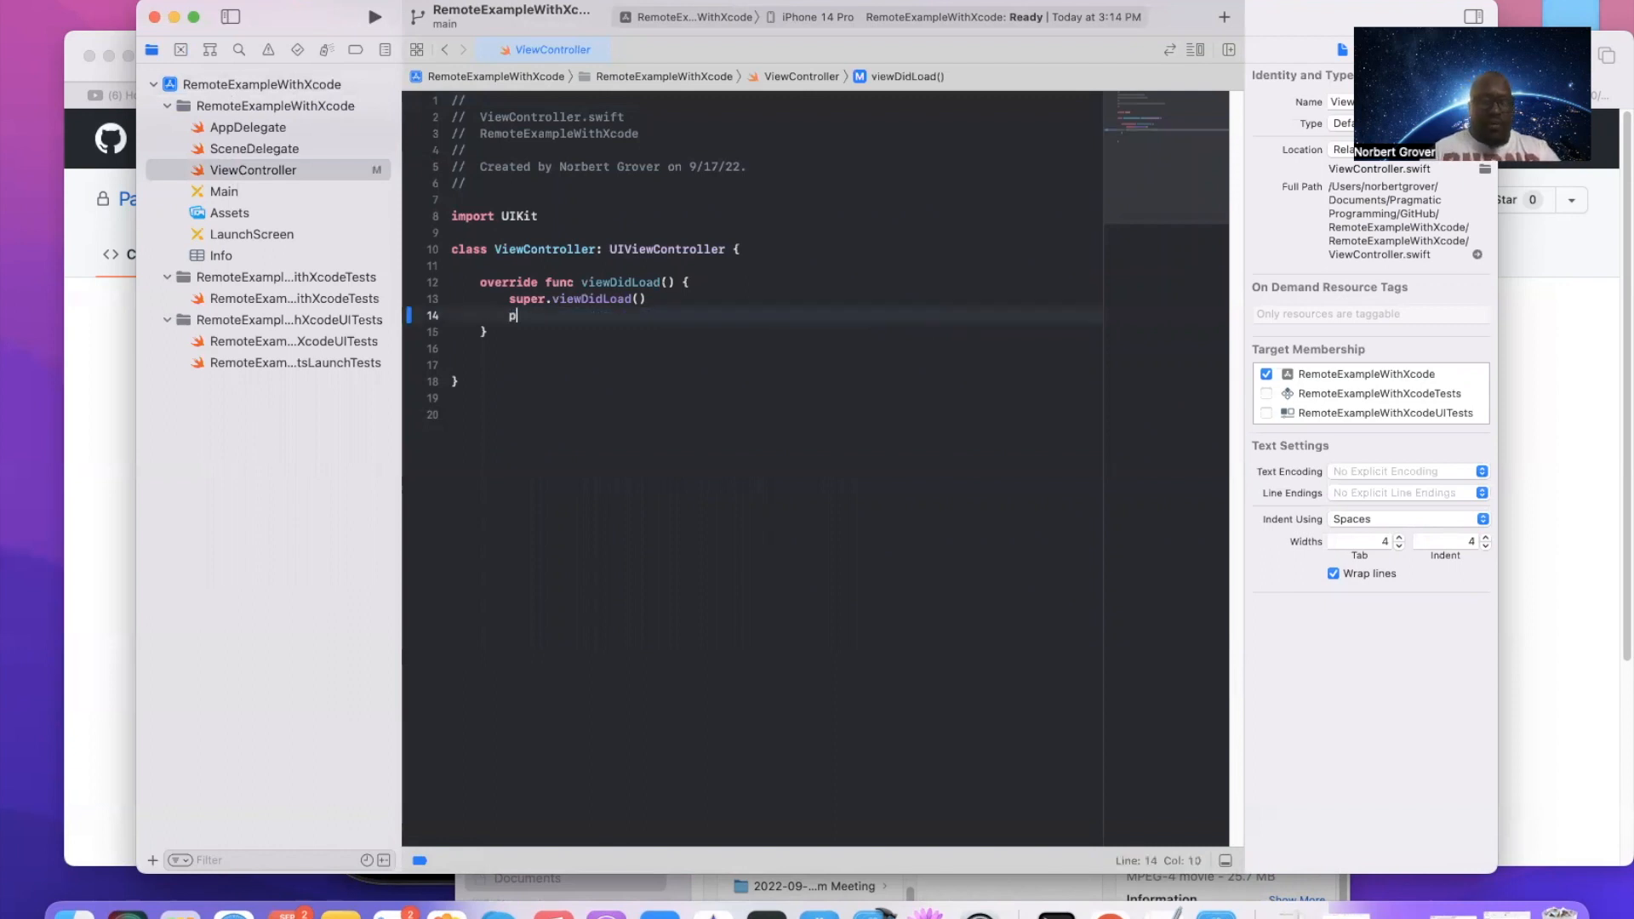
text(print)
key(Return)
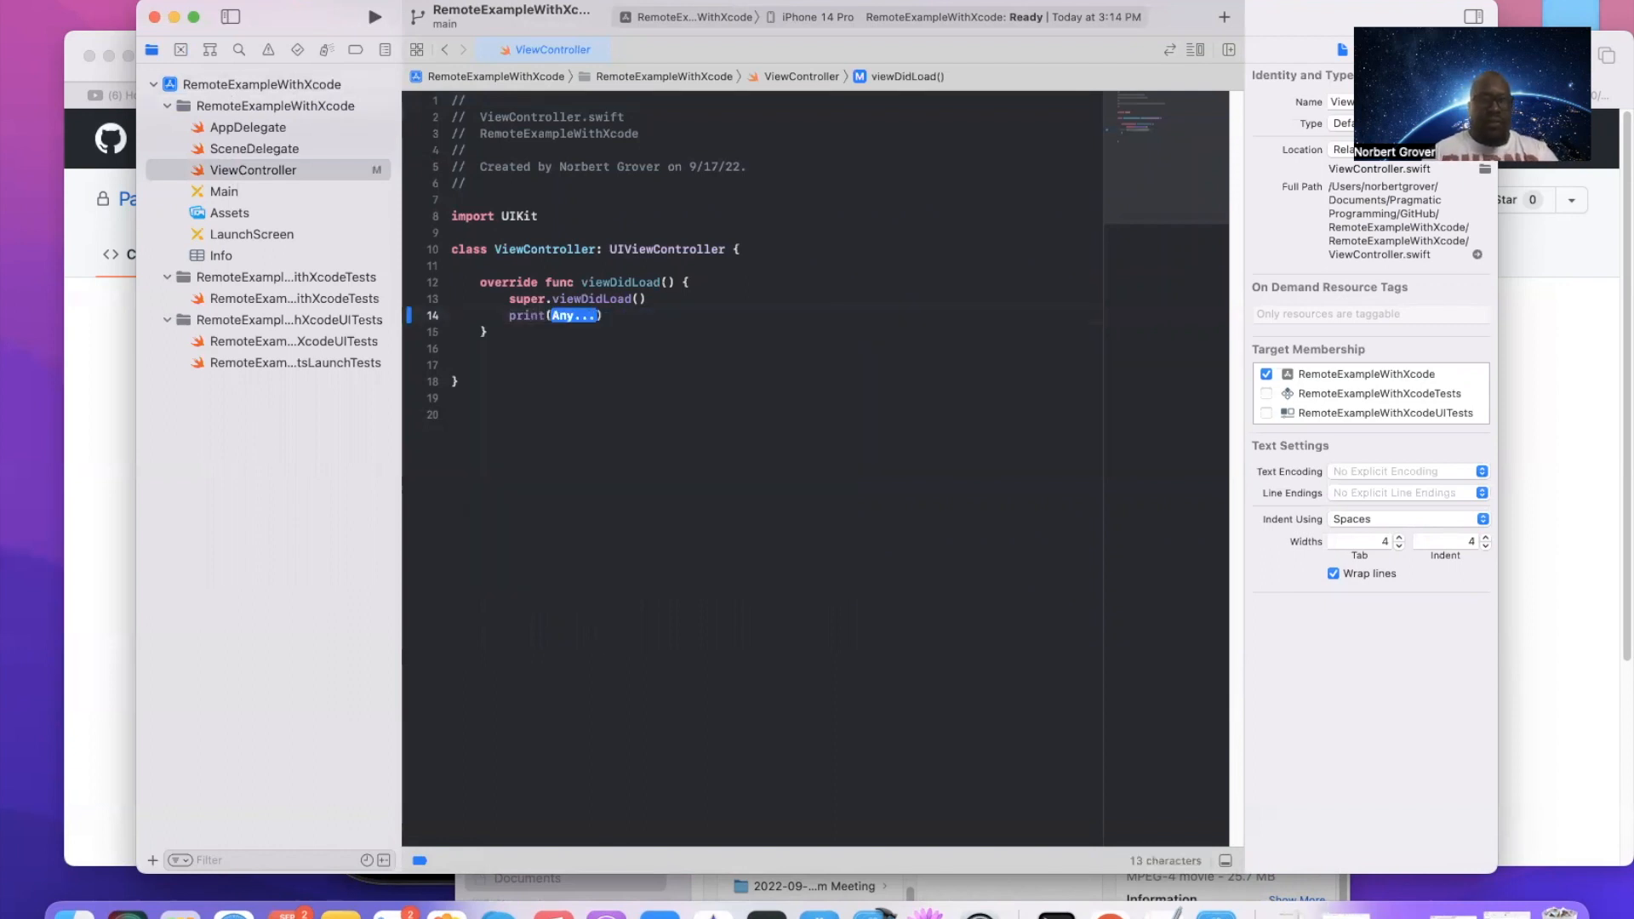
text("This is)
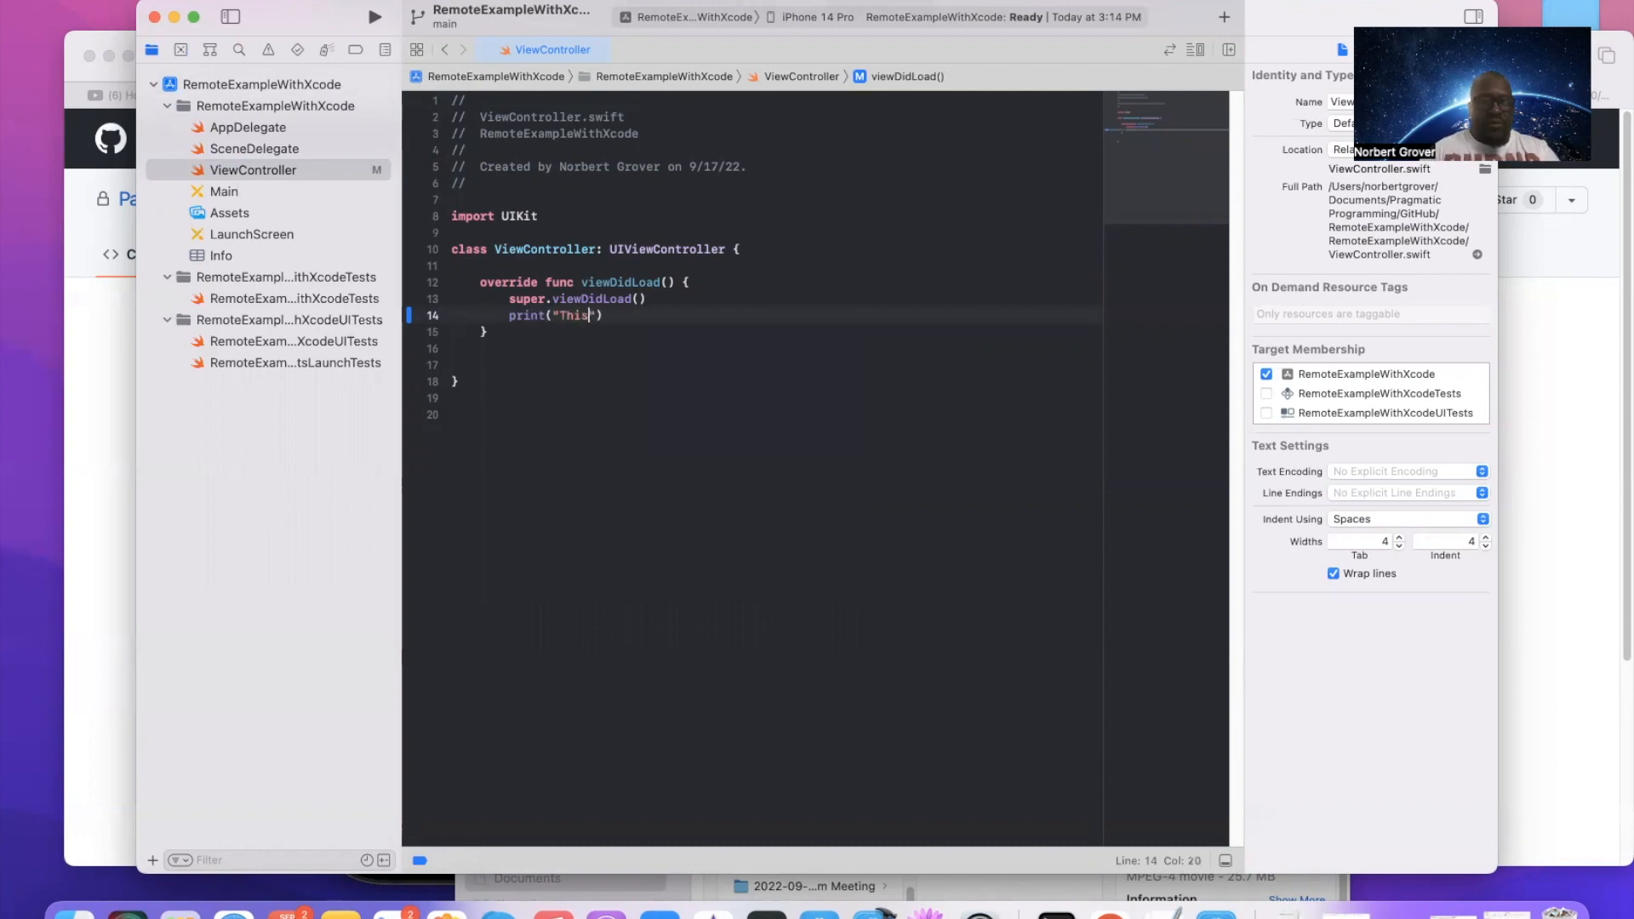
text( a working project)
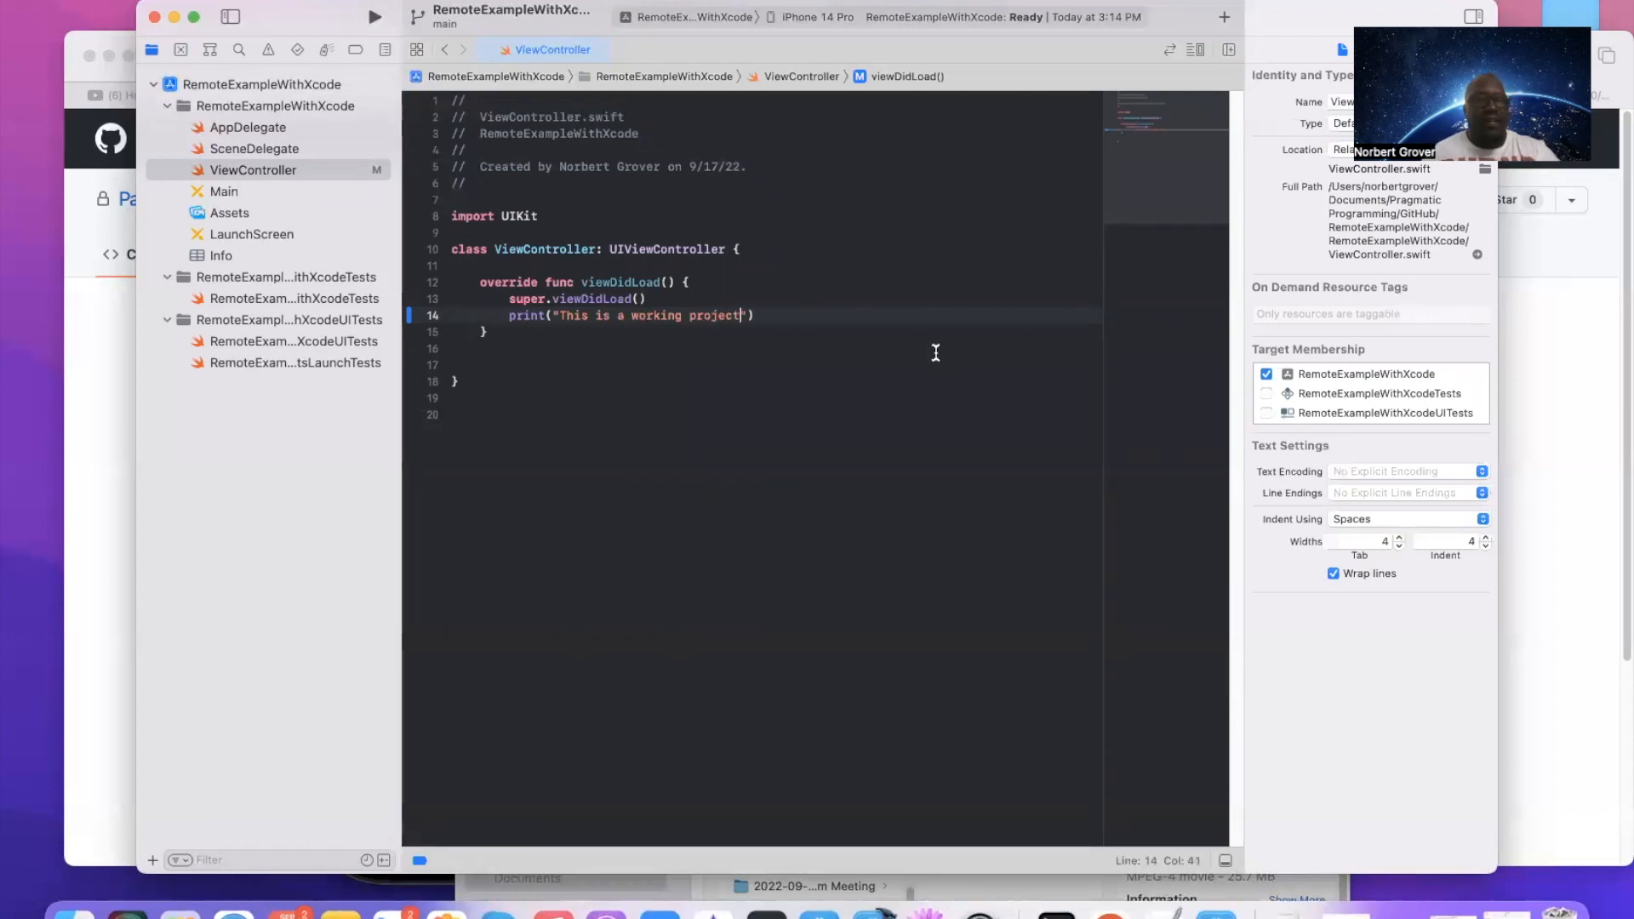
Run the app on the iPhone 13 Pro Max simulator and return to the editor with its console output
click(819, 19)
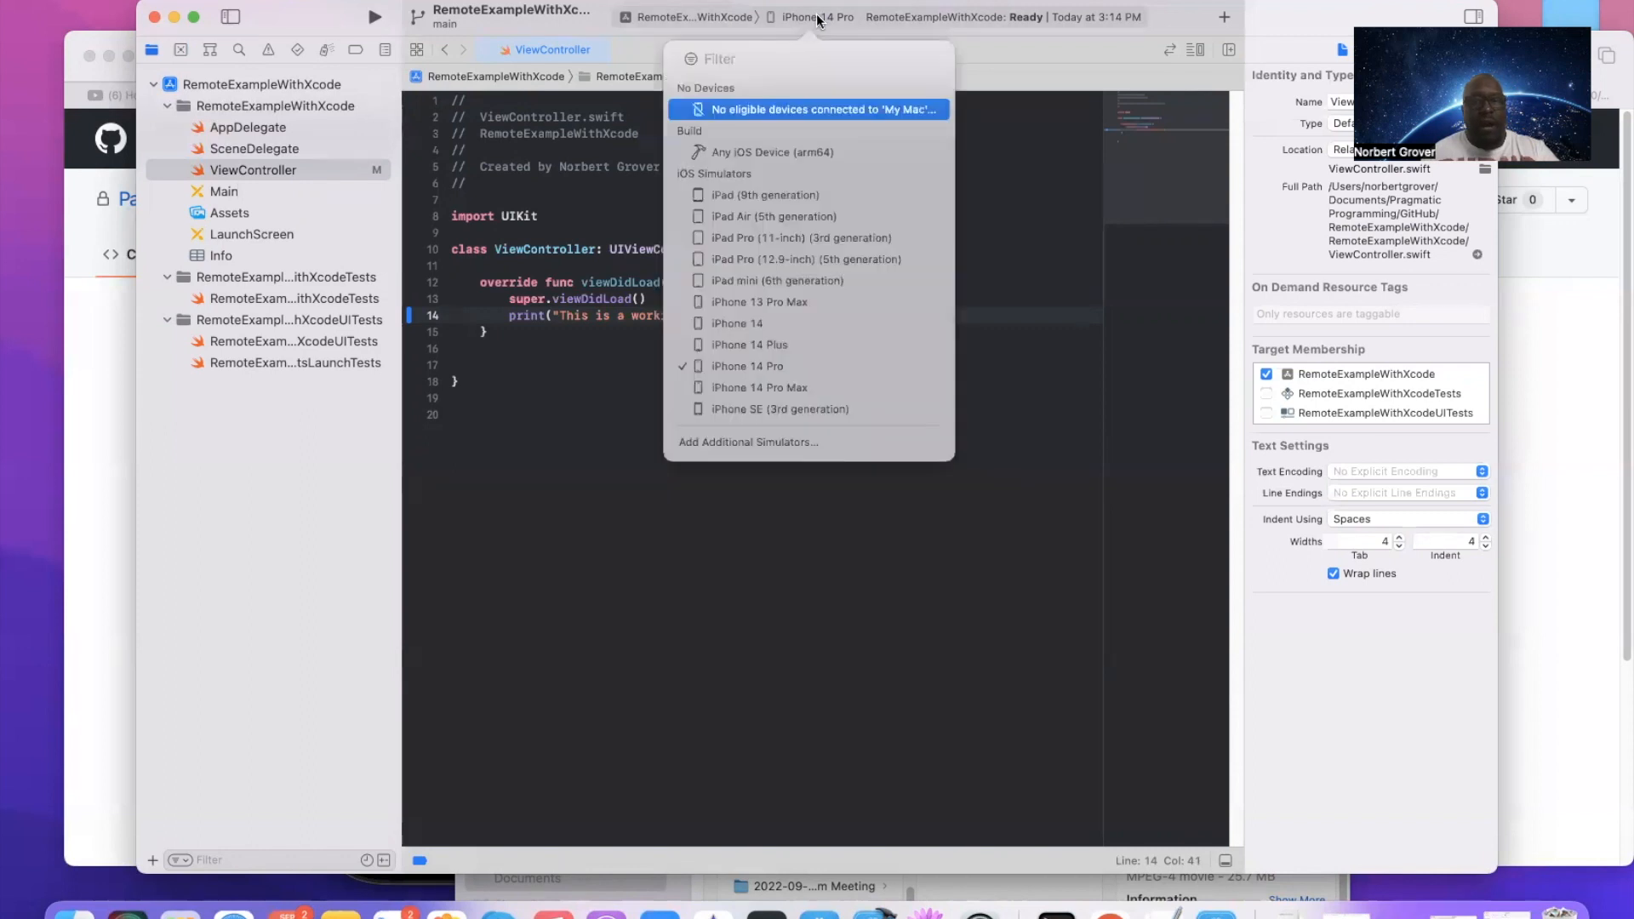
click(801, 305)
key(super+r)
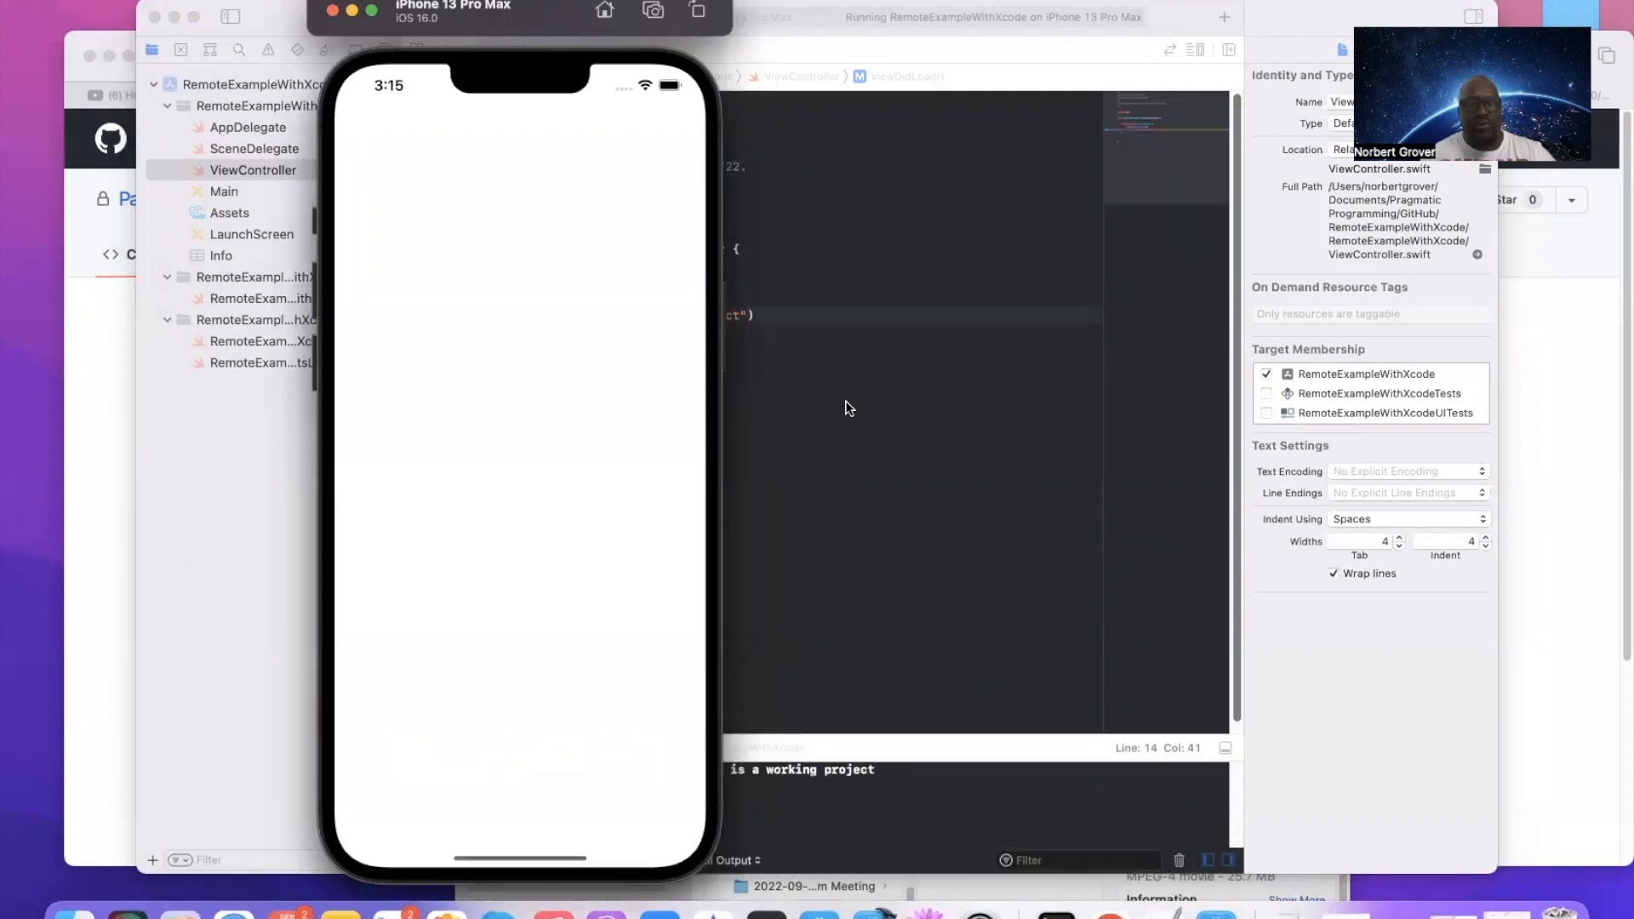
click(877, 815)
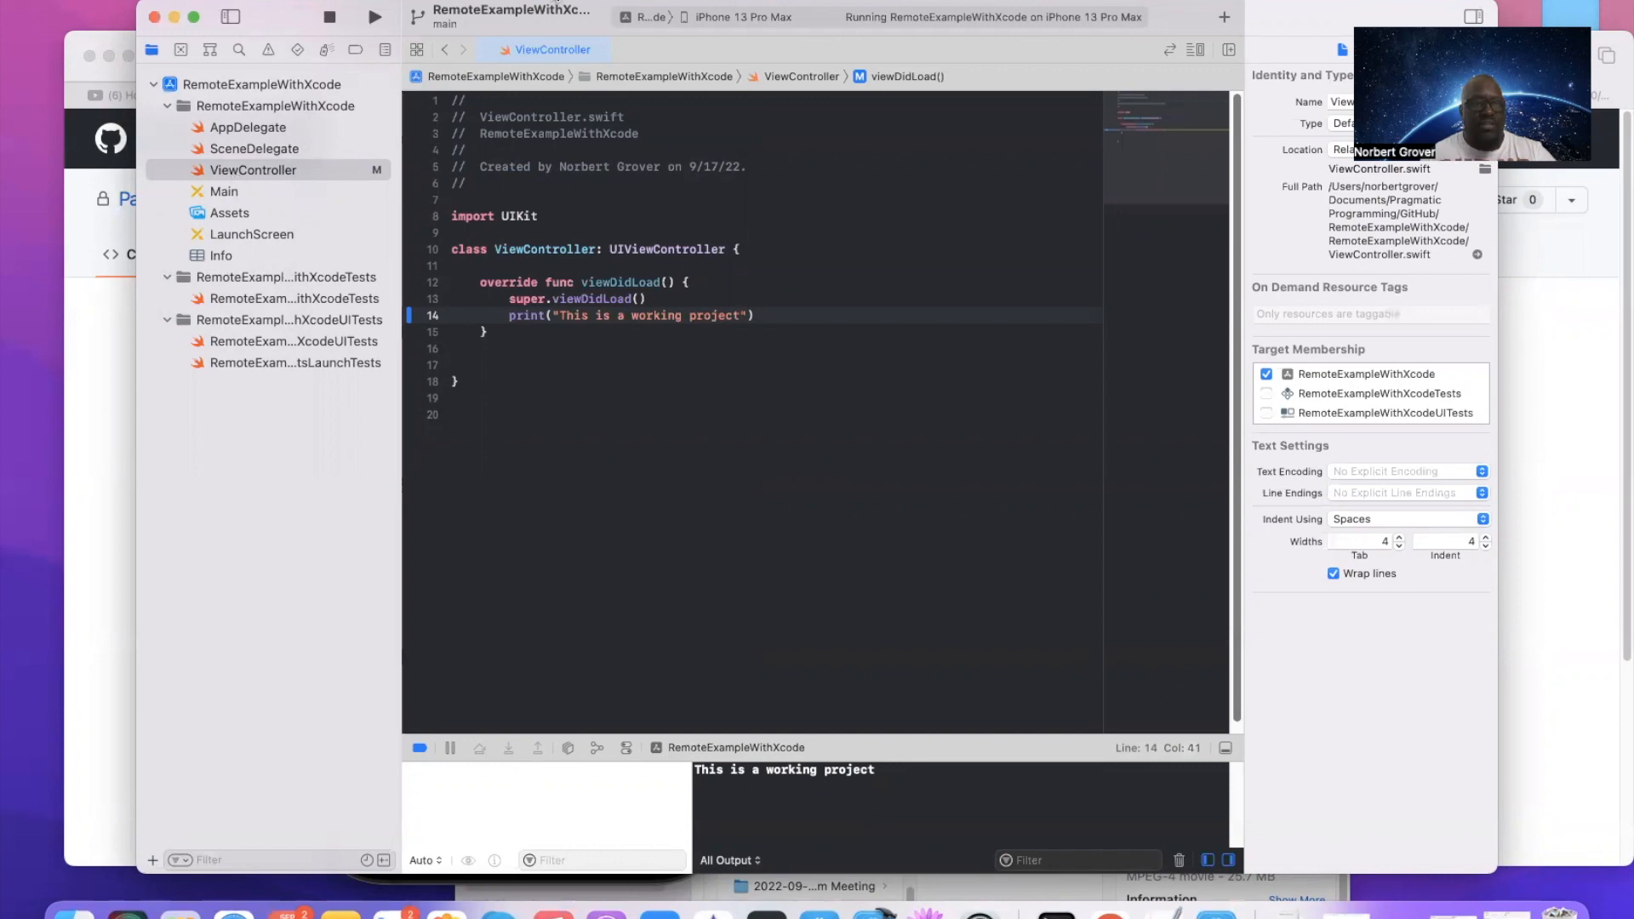
Commit the ViewController change with the message "My first commit" and push it to the new remote branch origin/main
click(572, 1)
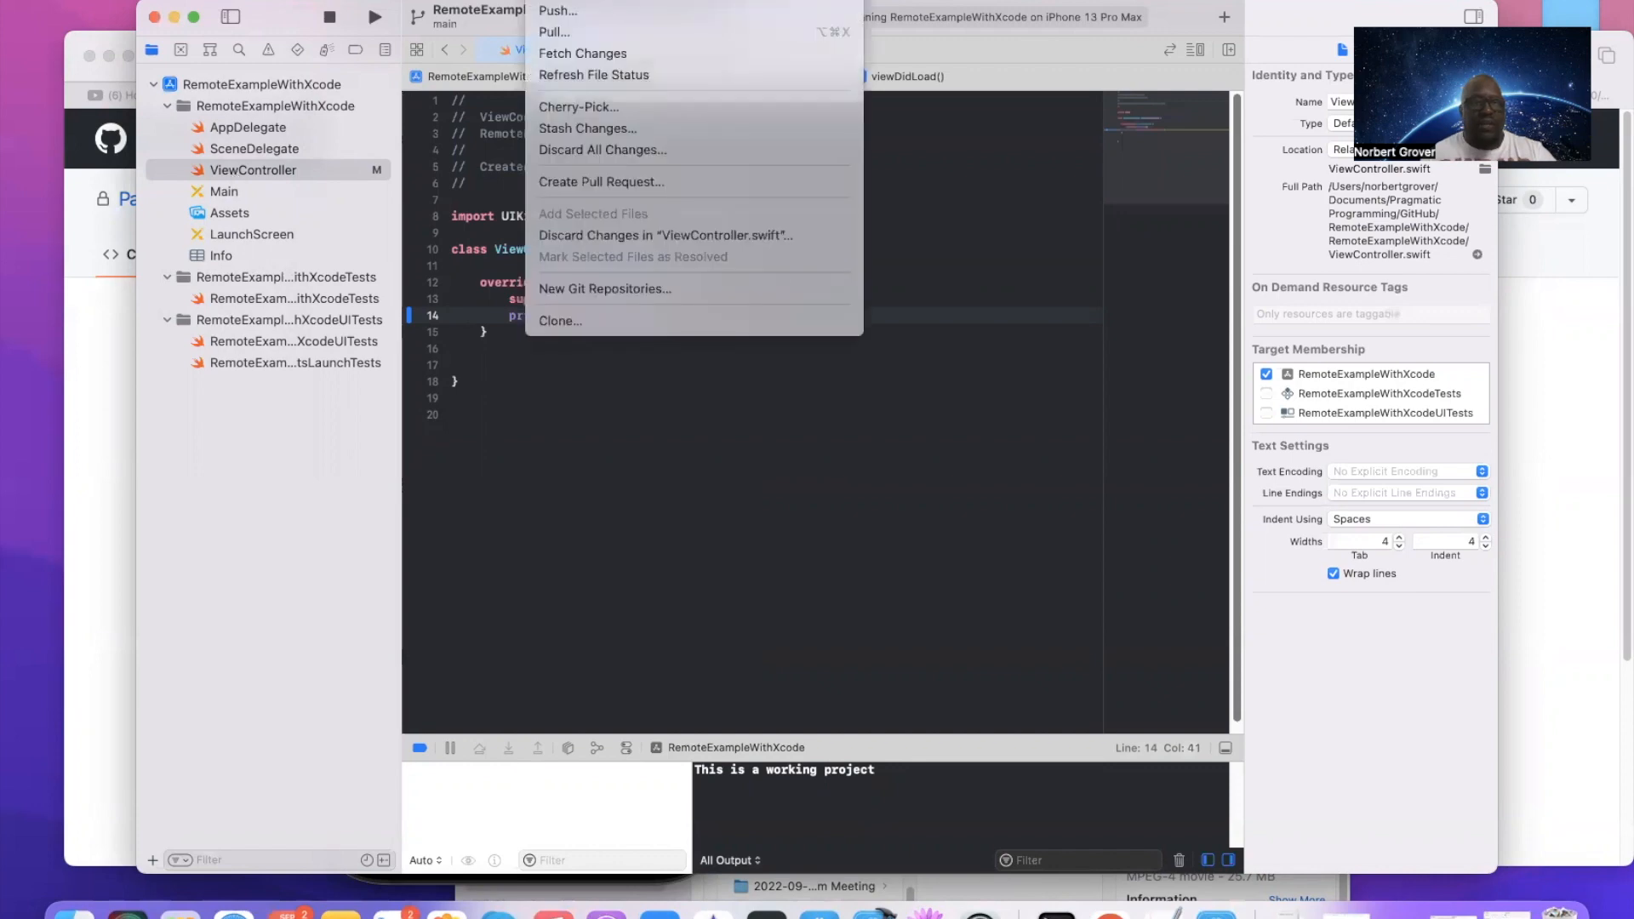
click(580, 1)
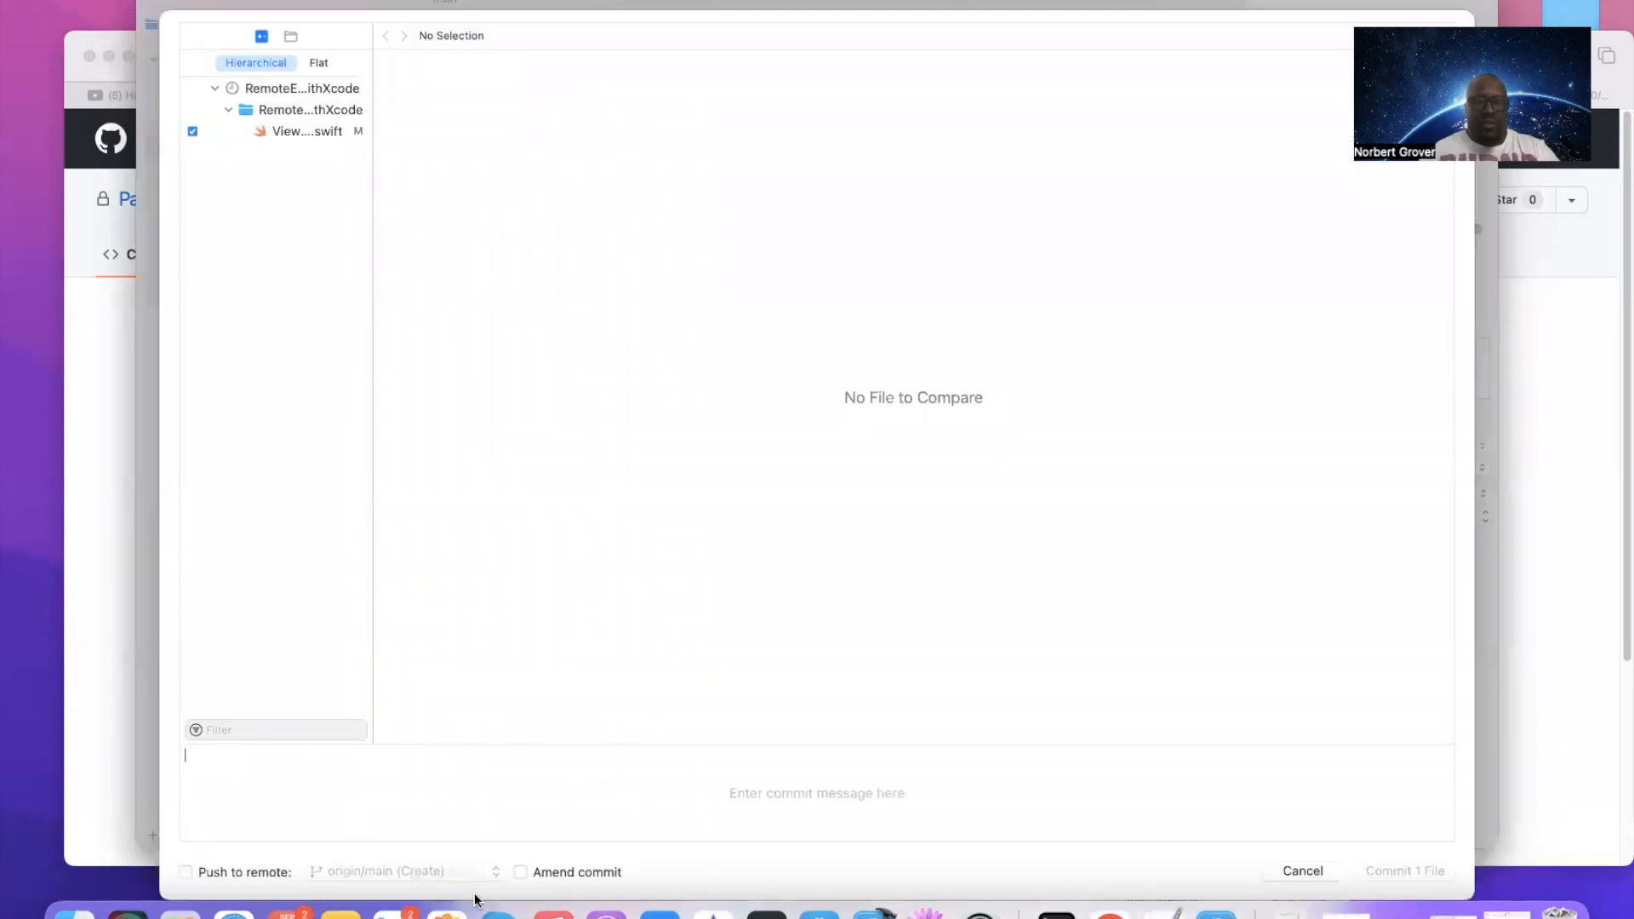
text(My f)
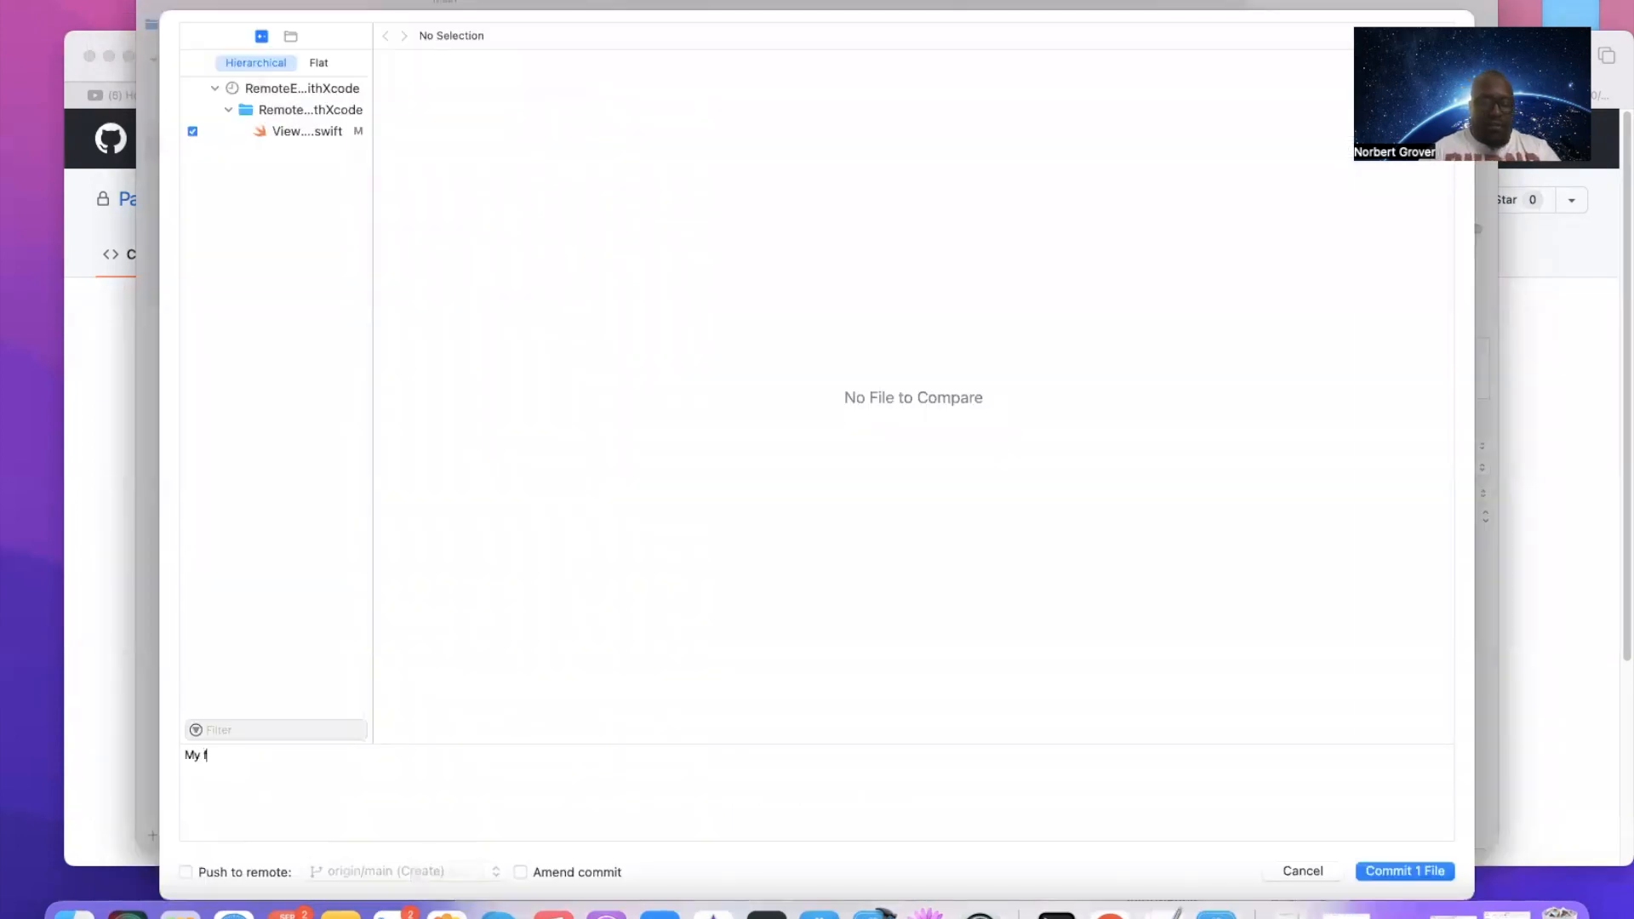
text(irst commit)
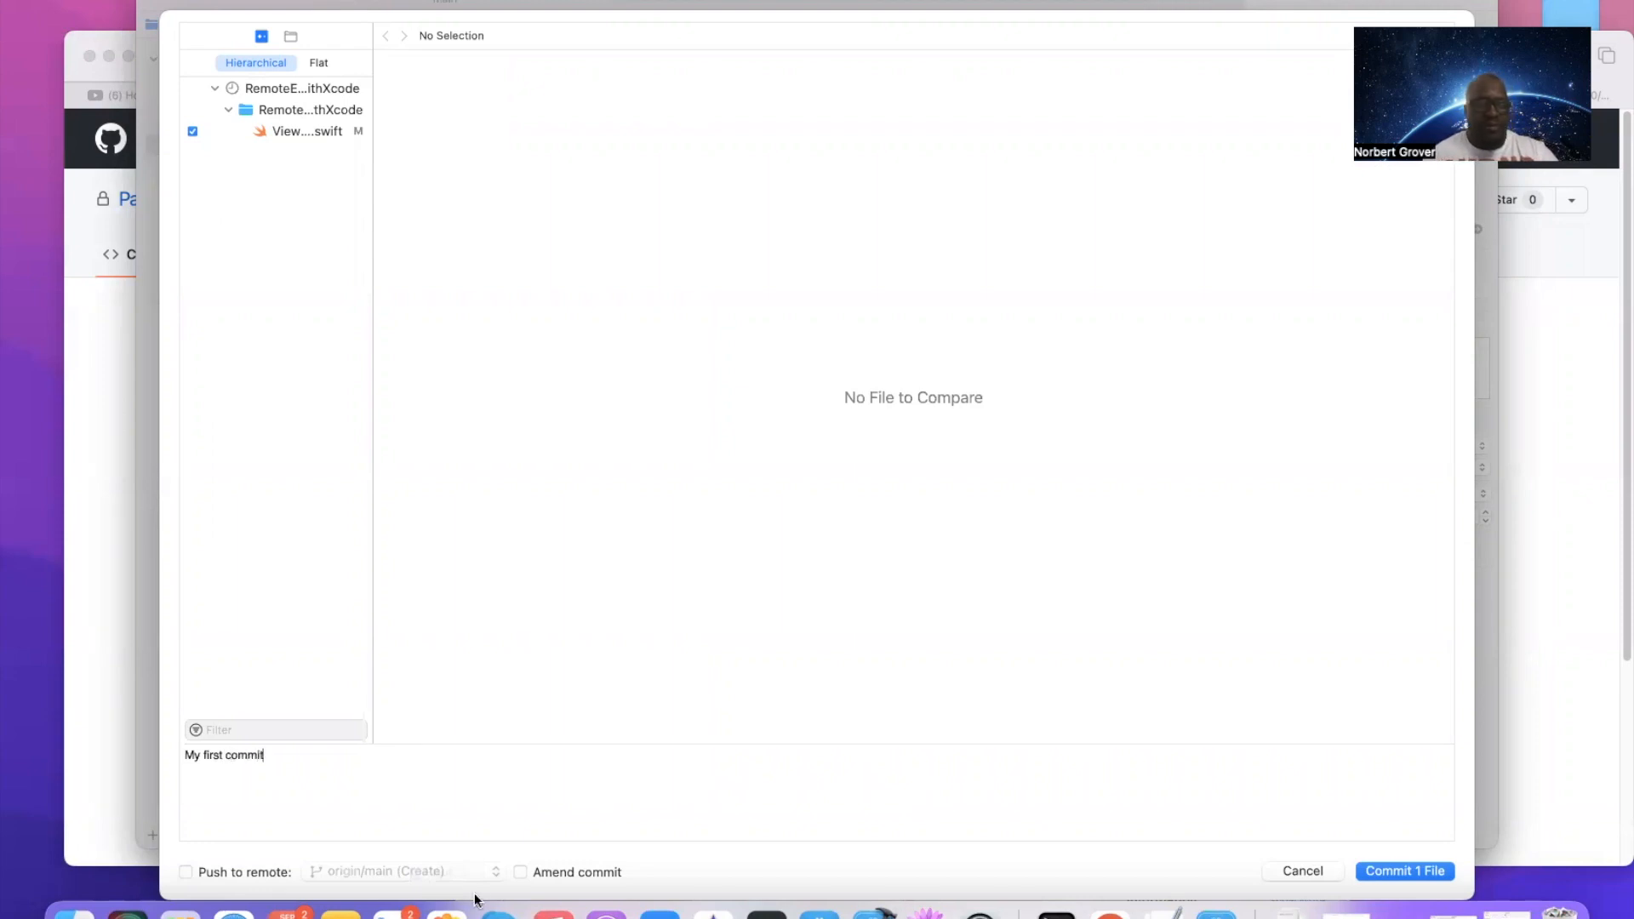
click(185, 870)
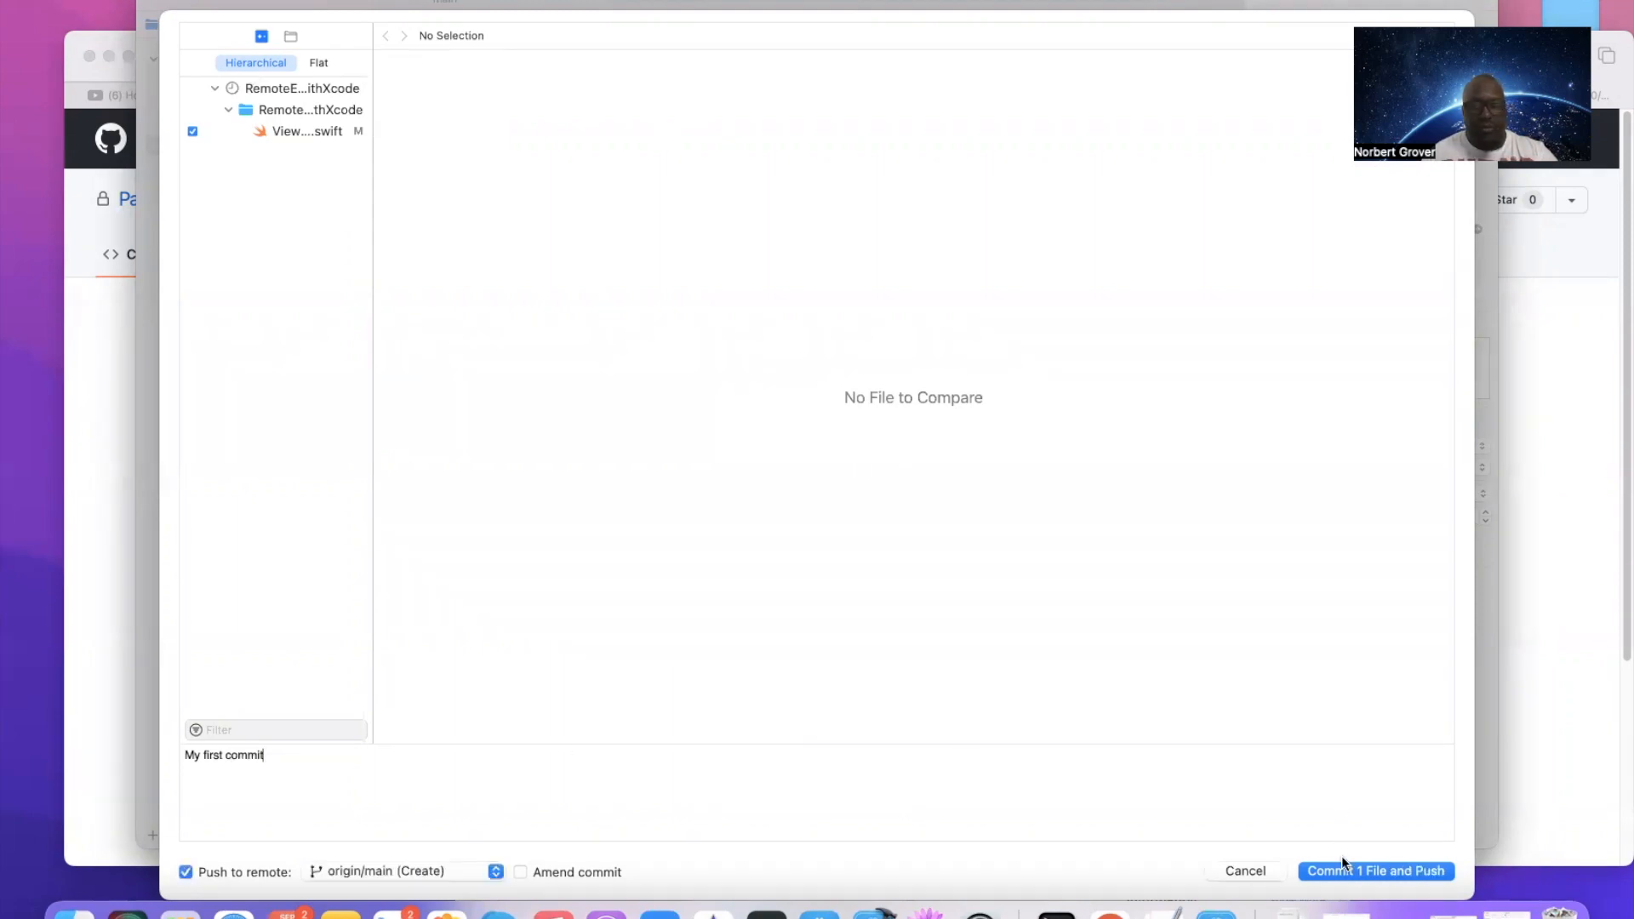
click(1358, 872)
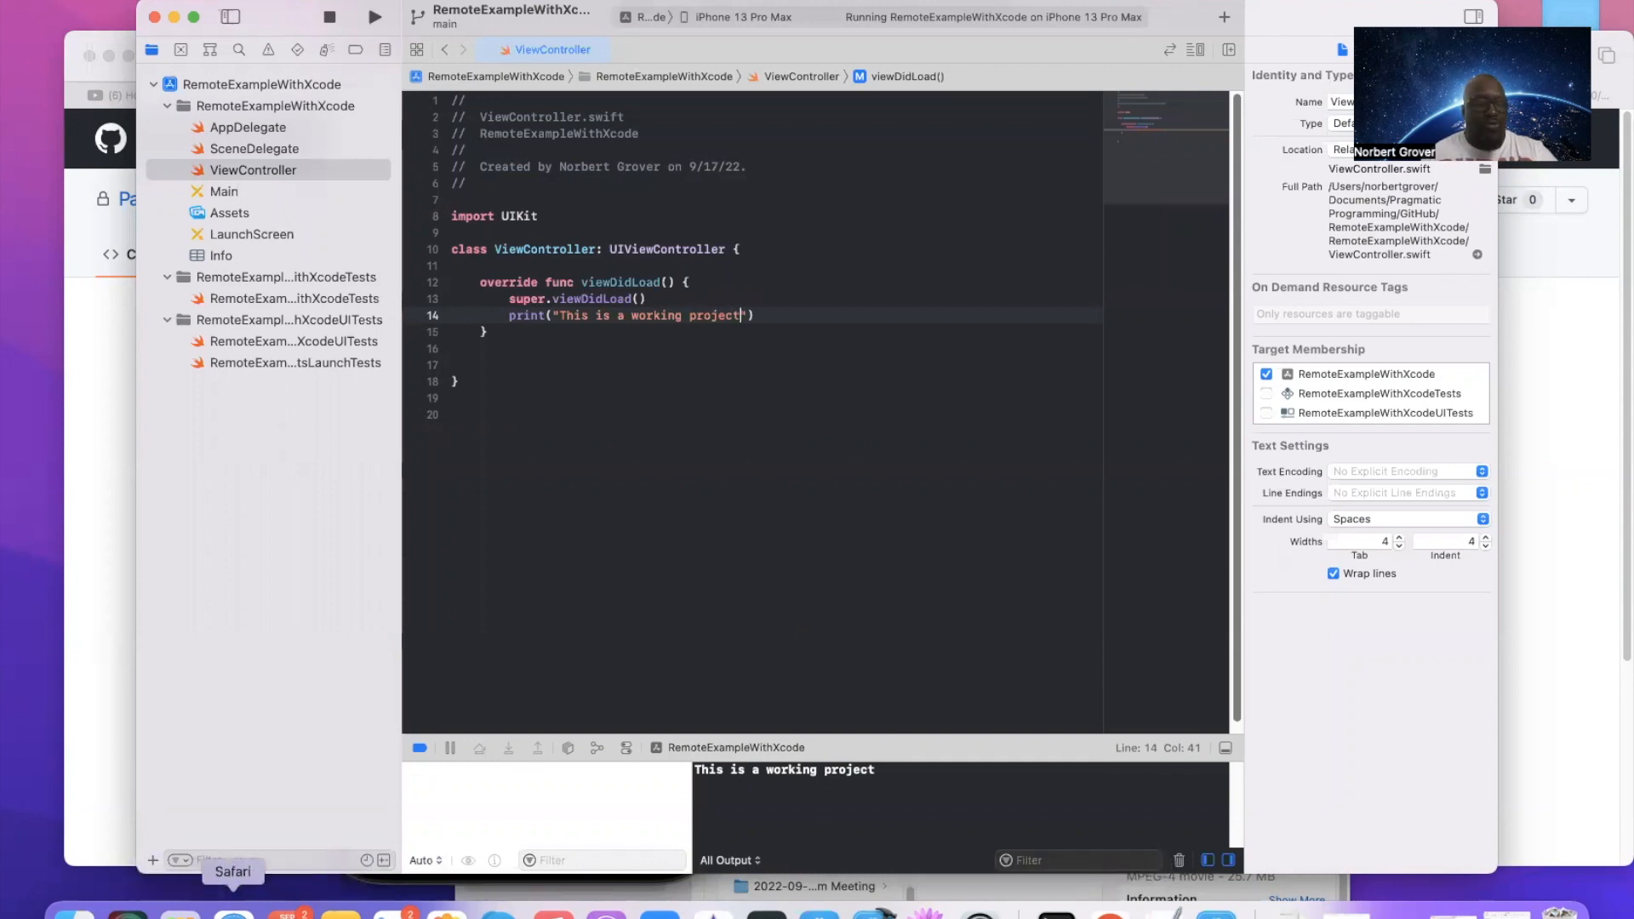
Switch to Safari, reload the GitHub repository page and examine ViewController.swift in the RemoteExampleWithXcode folder
click(233, 913)
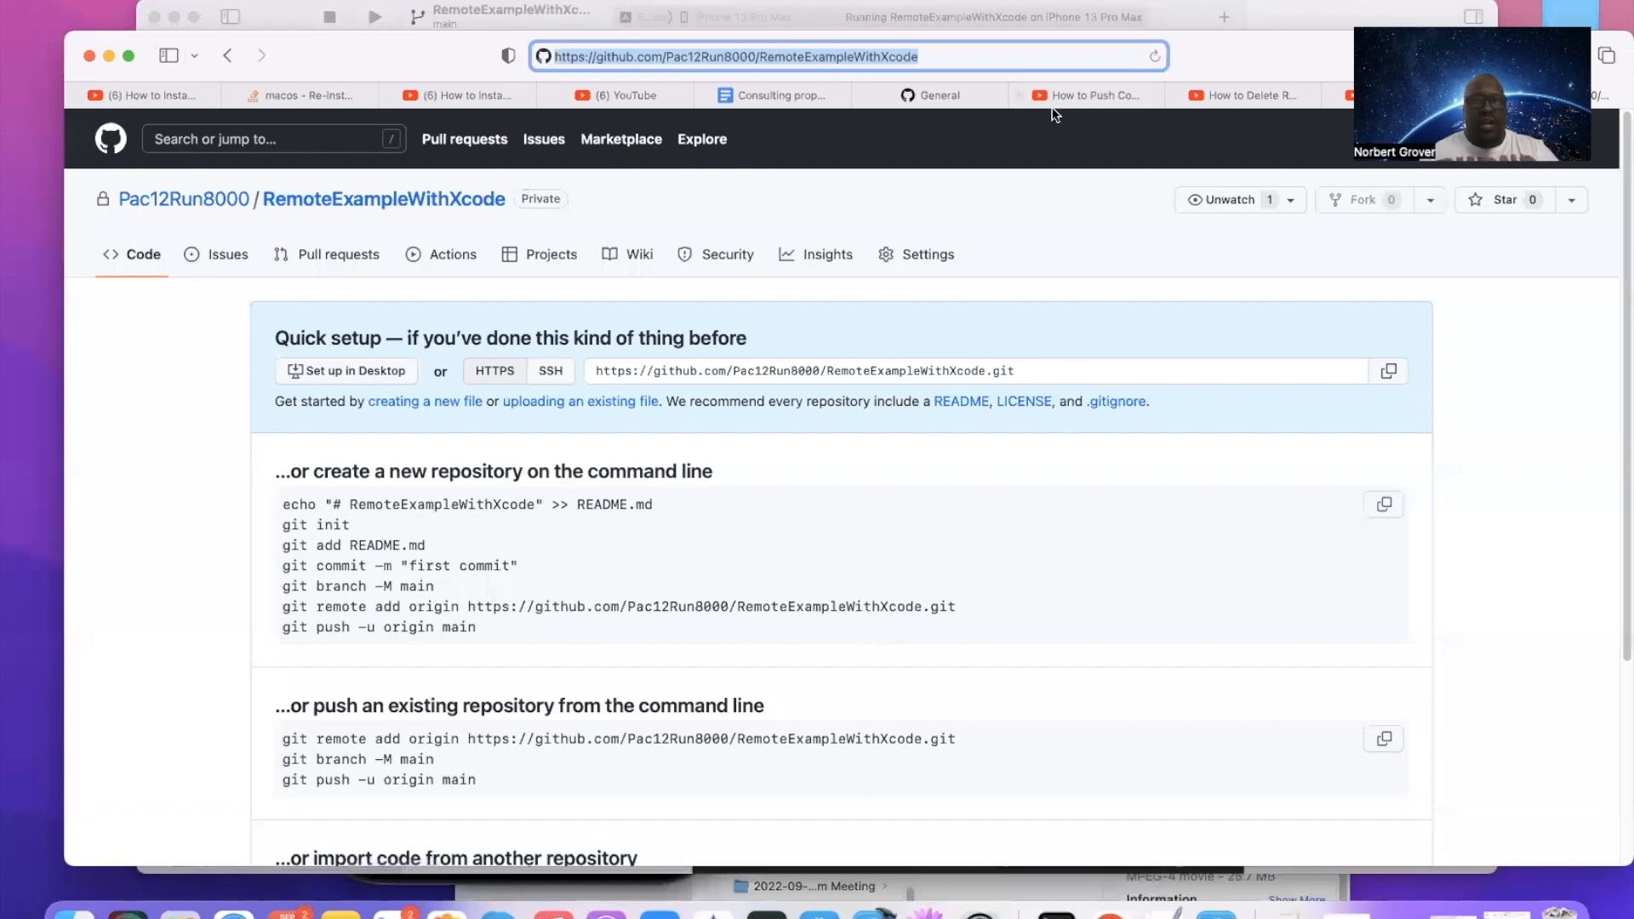
click(1155, 57)
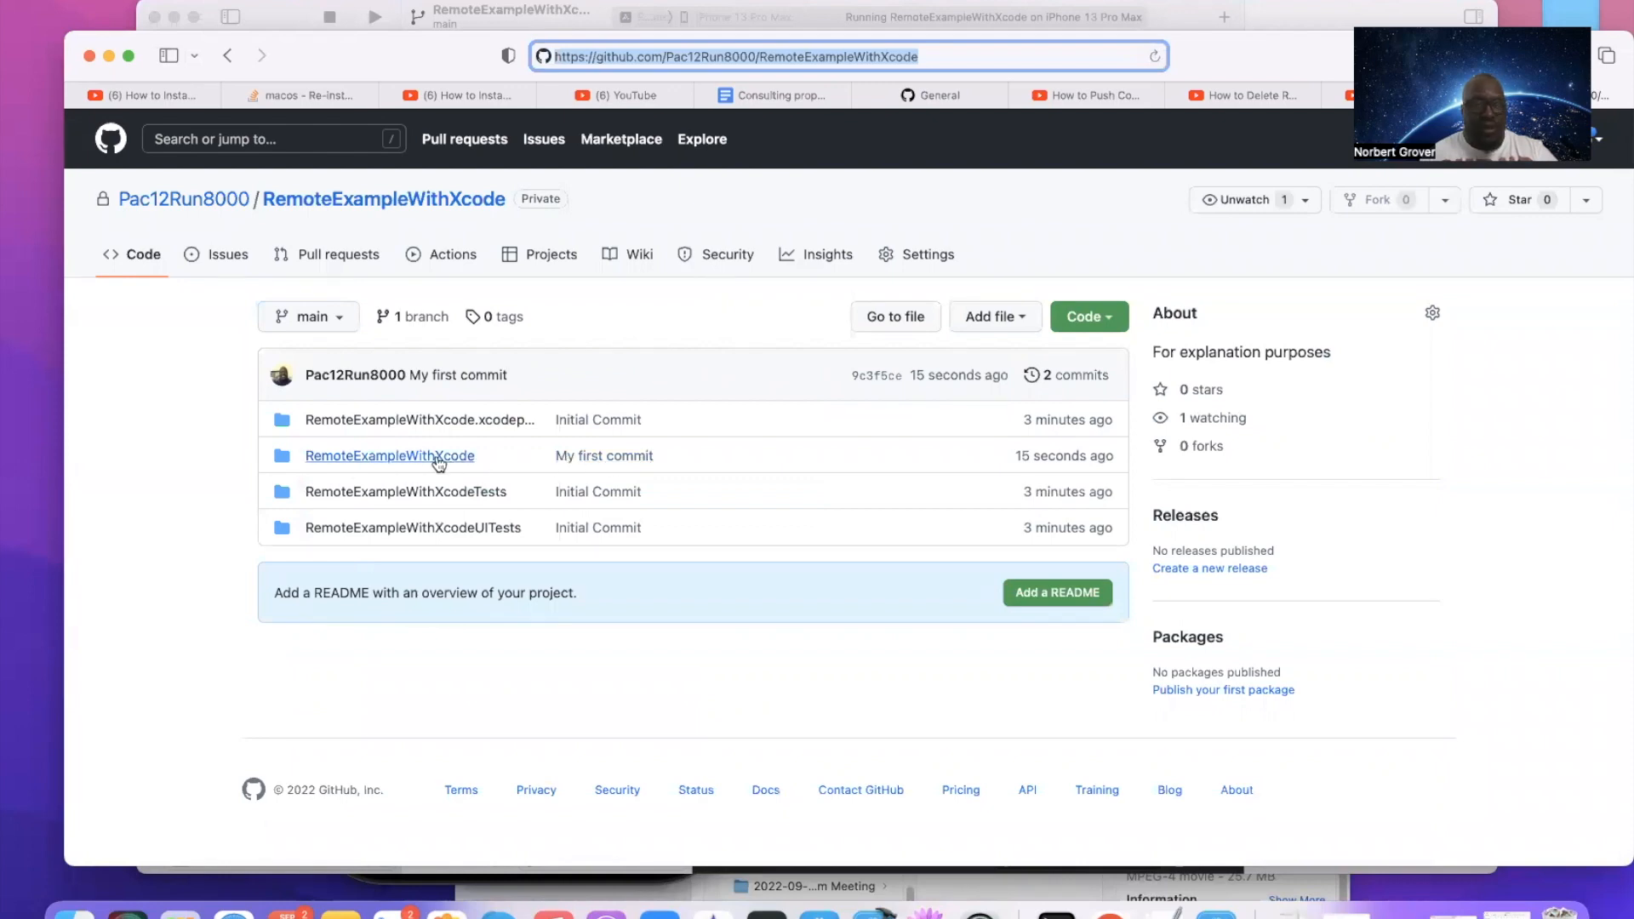
click(439, 457)
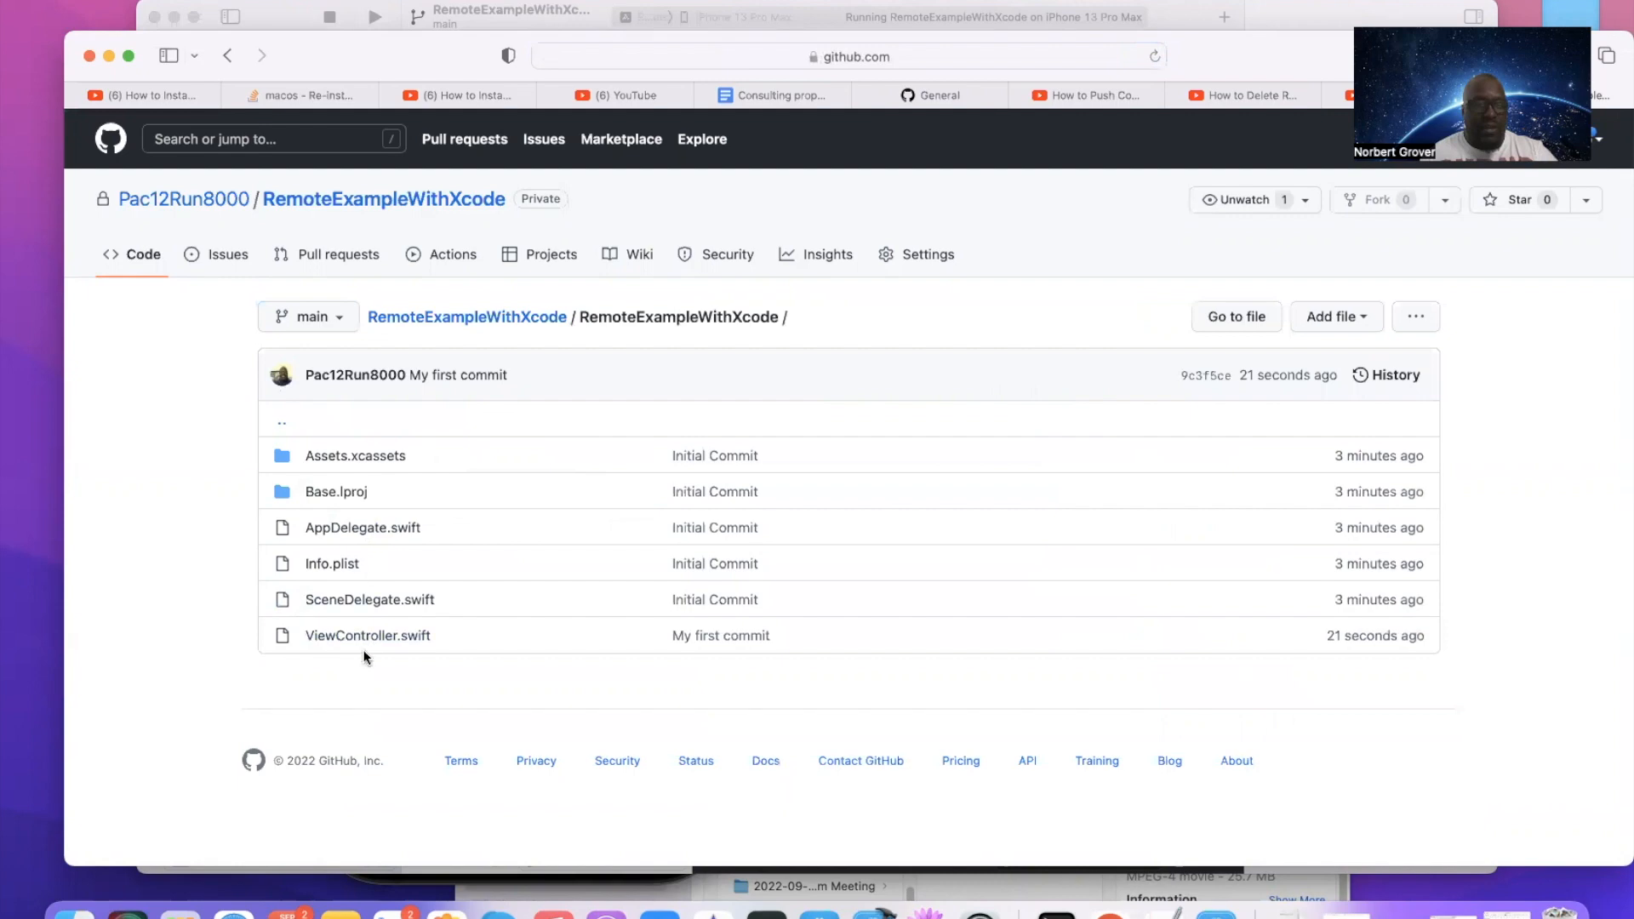
click(378, 637)
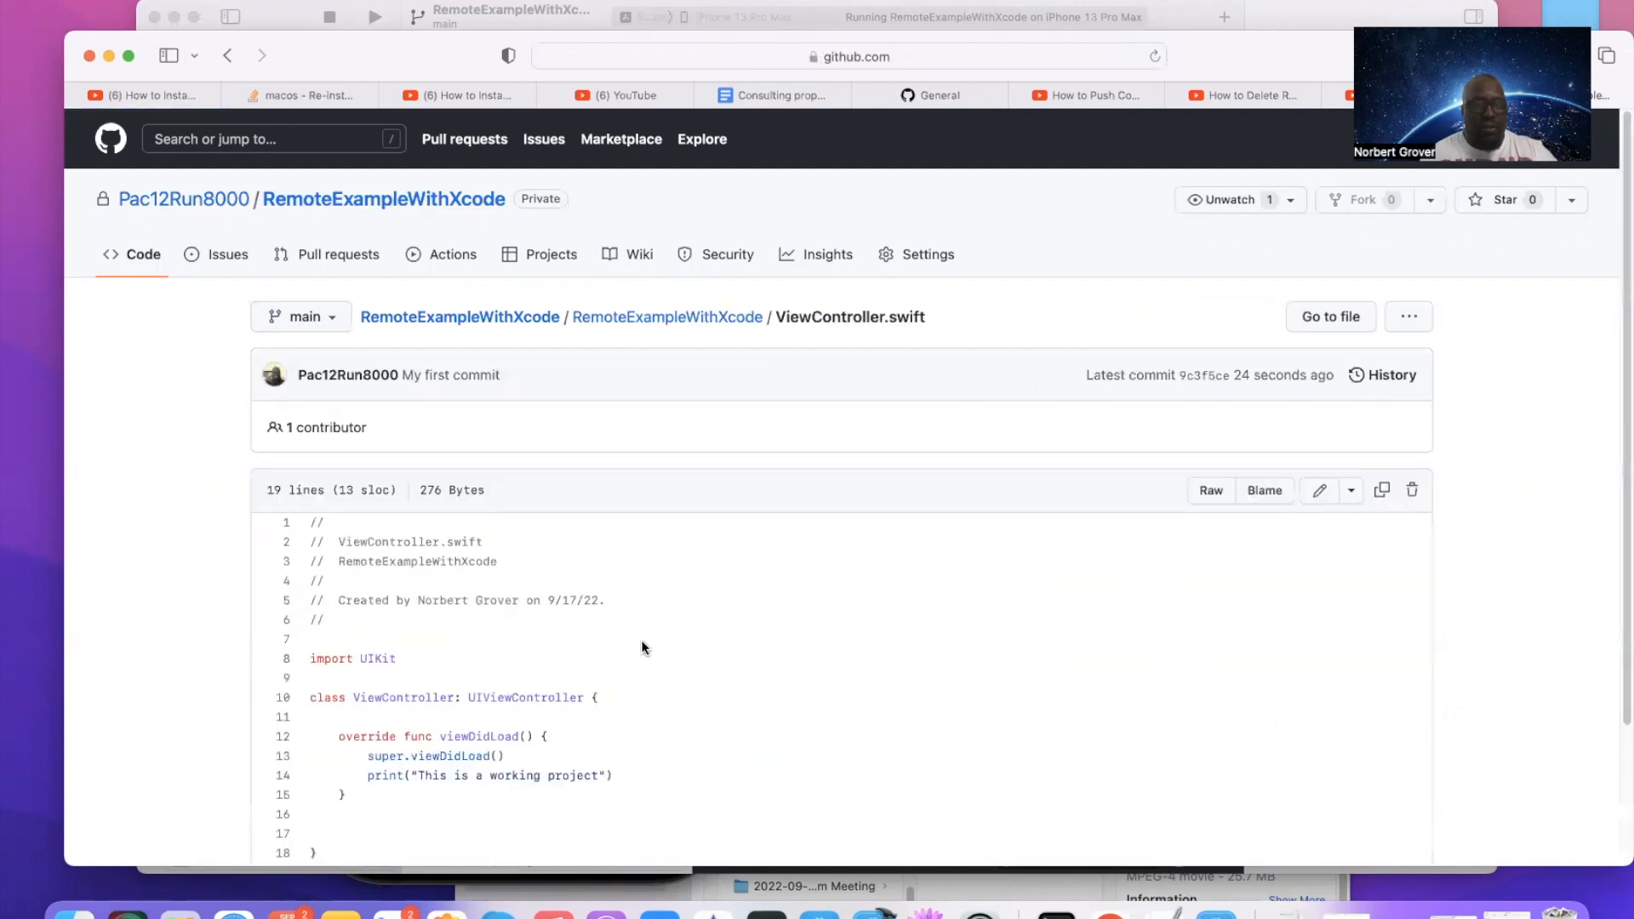
scroll(651, 650, down, 3)
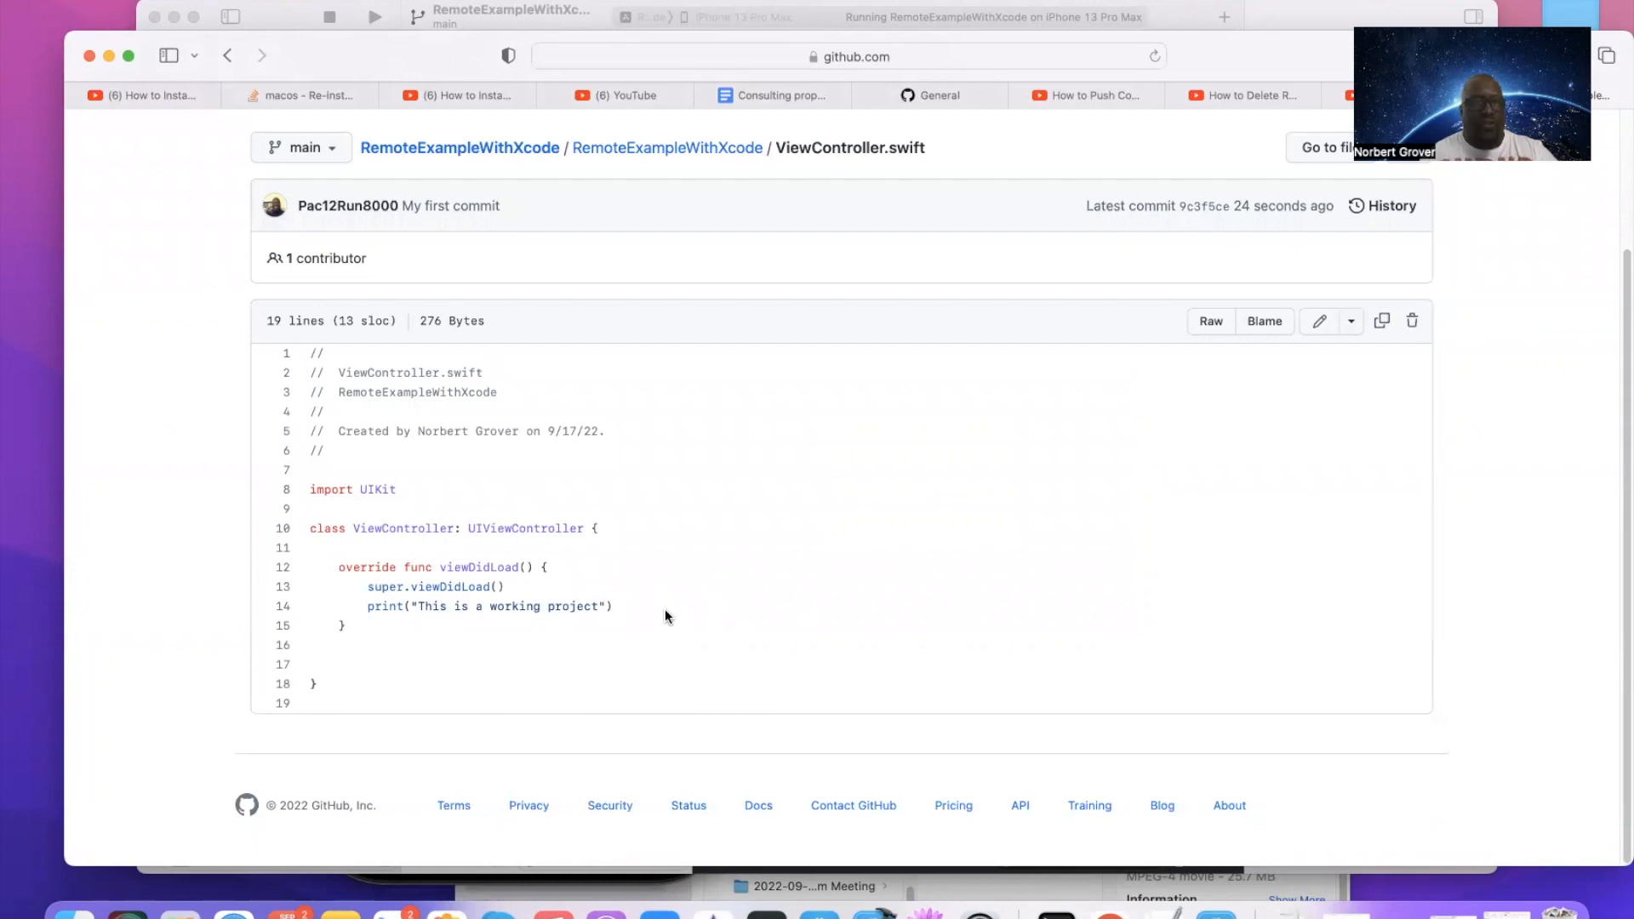
Return to Xcode and add print("Let's add to this.") below the existing print statement in viewDidLoad
click(290, 19)
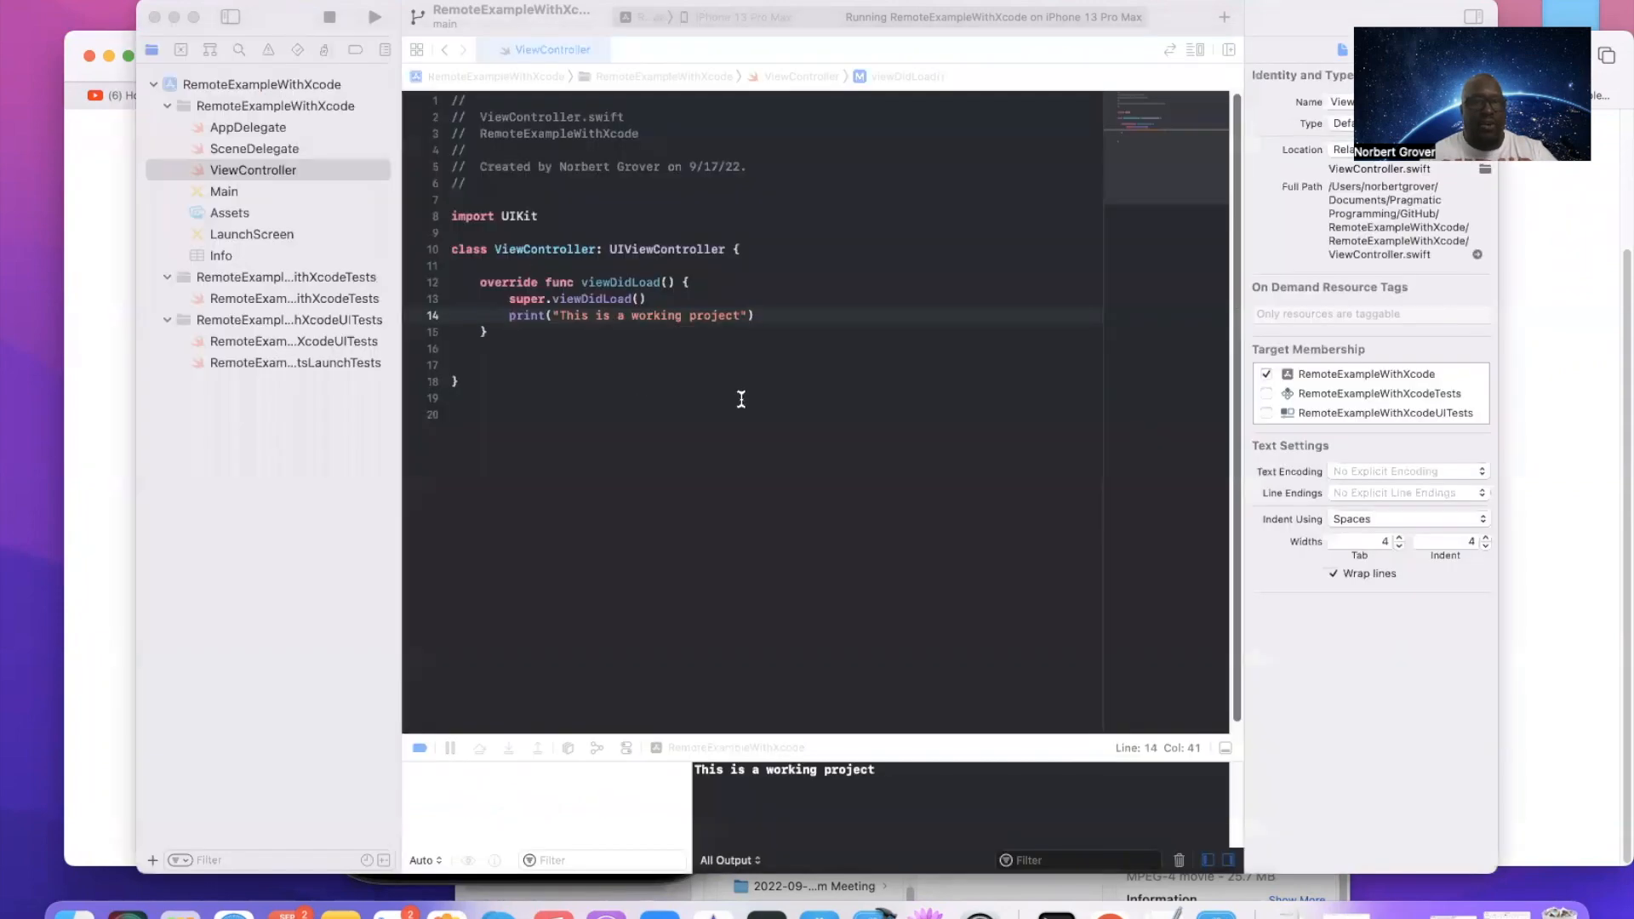
click(781, 309)
click(788, 315)
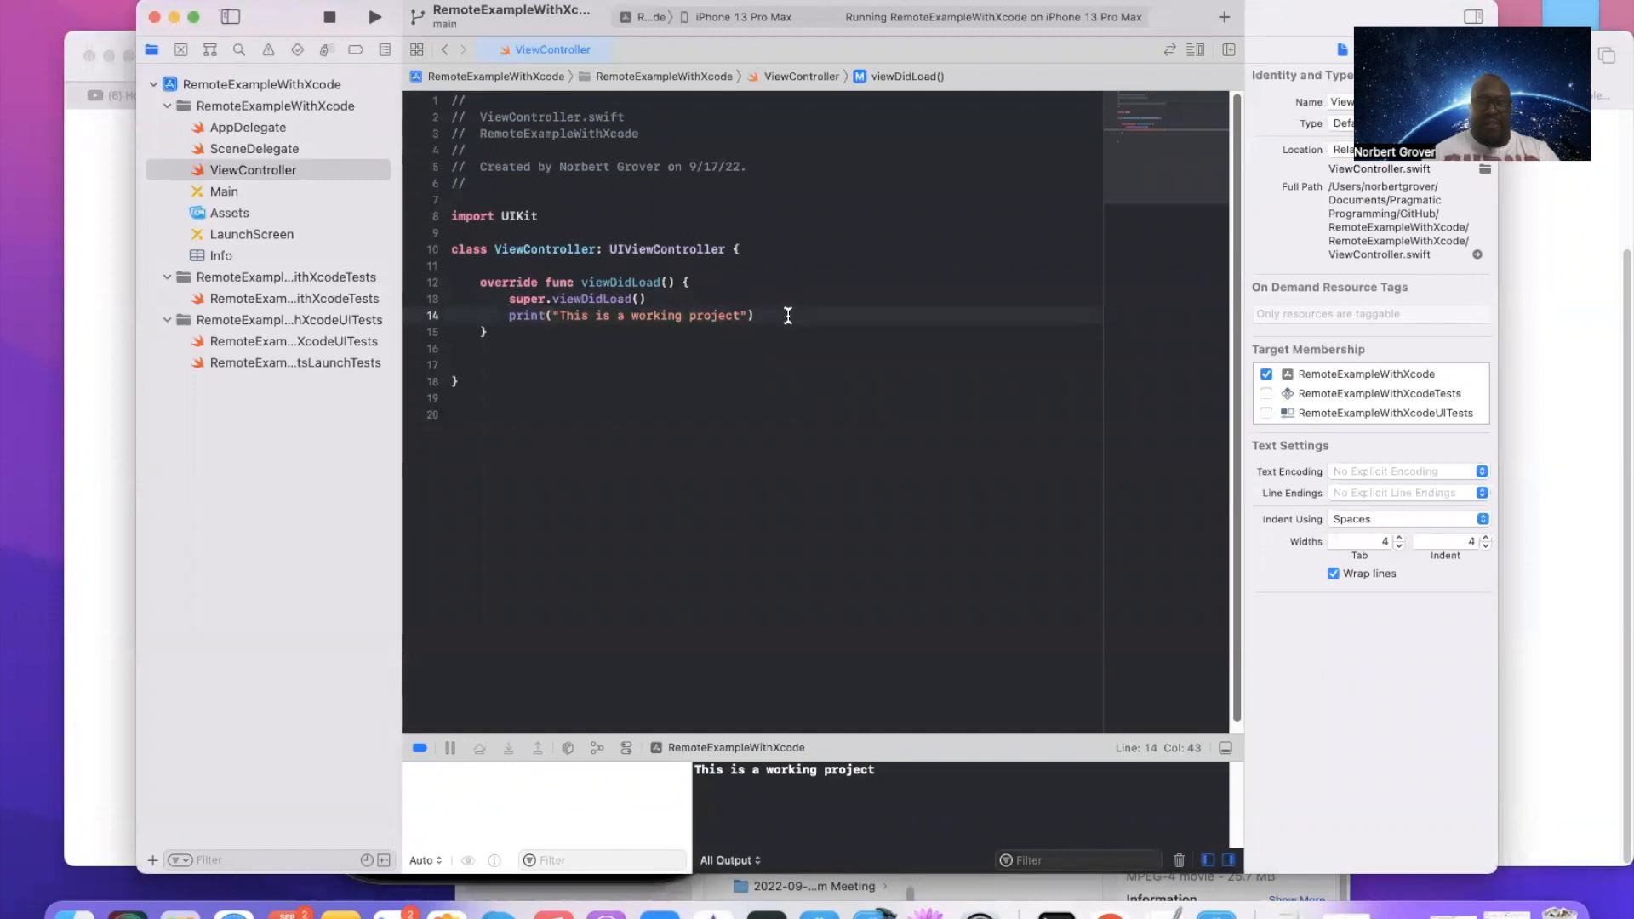
key(Return)
text(prin)
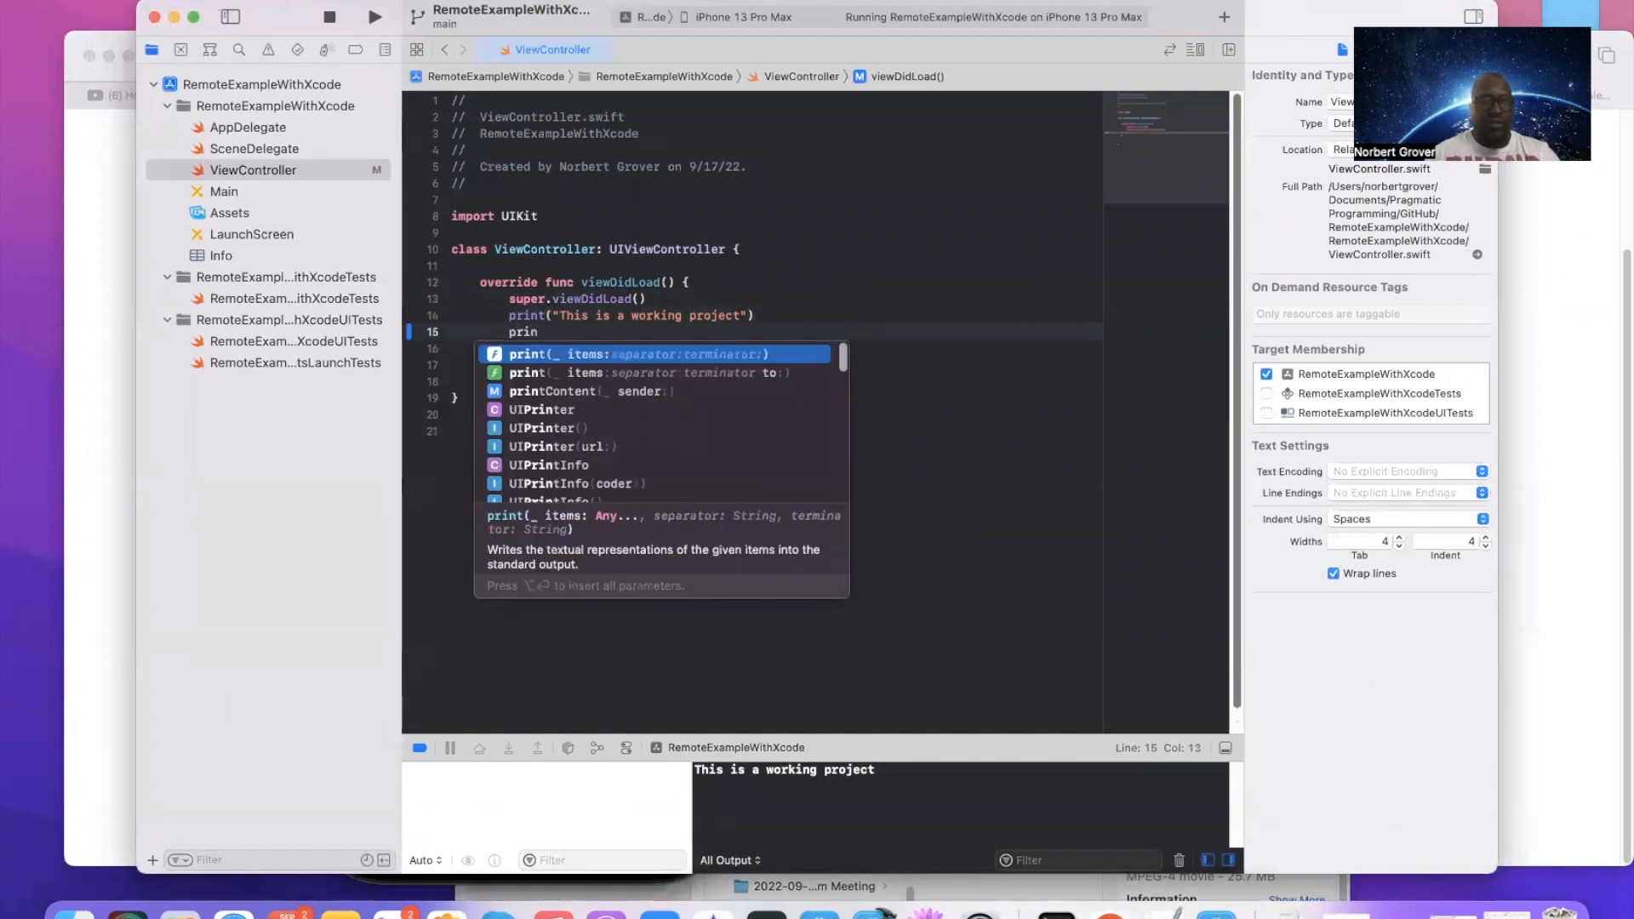
key(Return)
text(")
text(Let's)
text( add t)
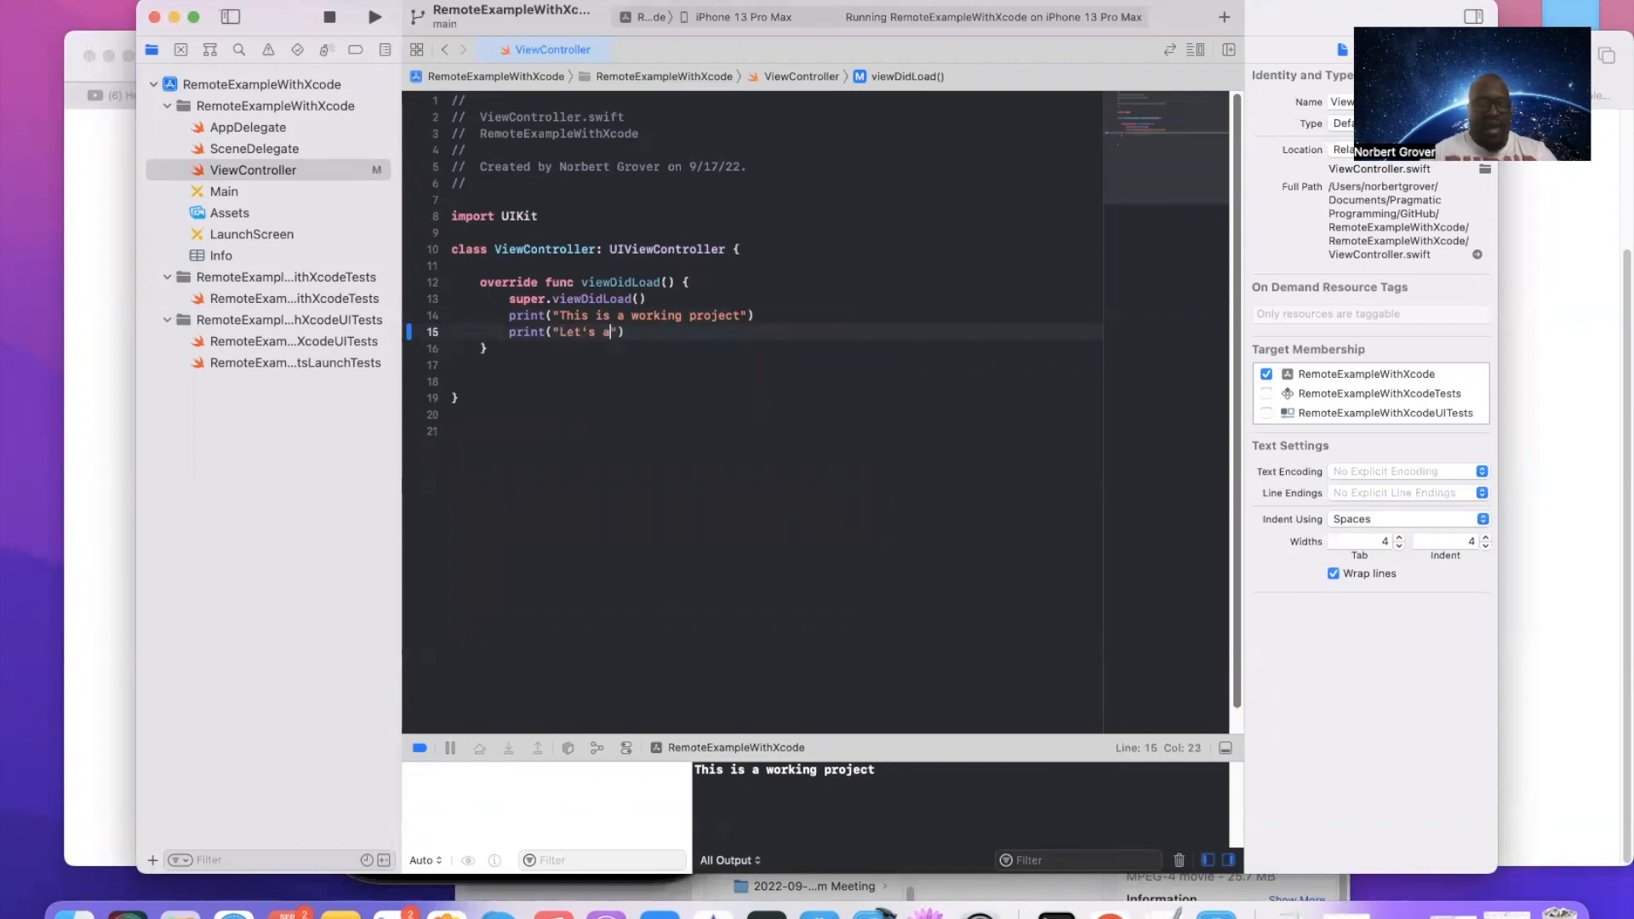
text(o the)
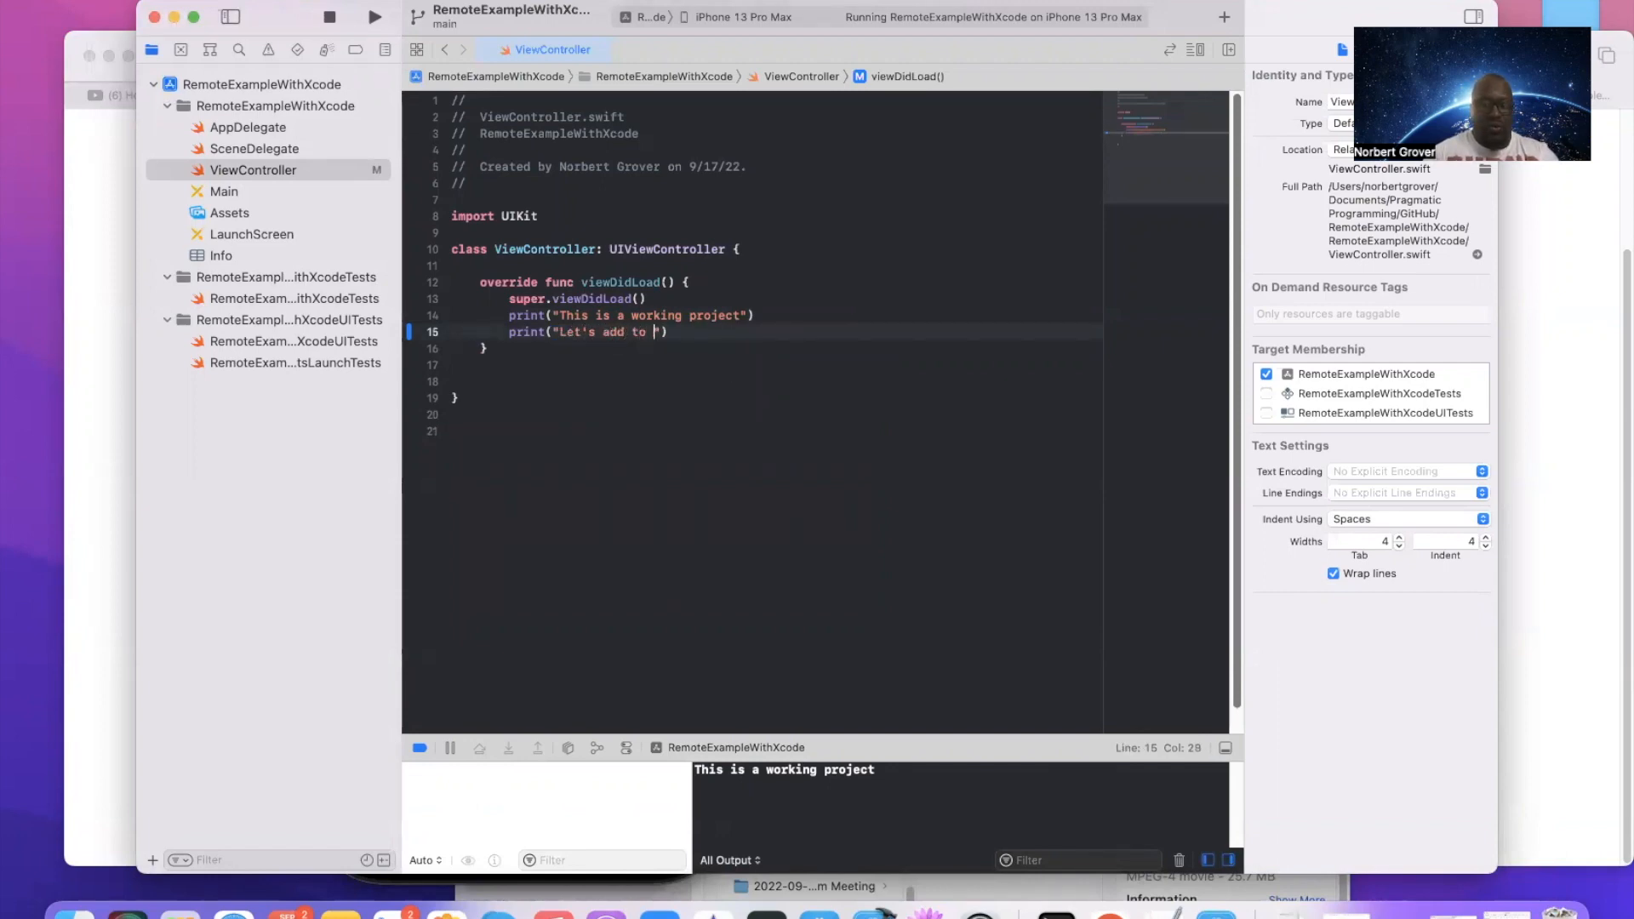
key(BackSpace)
text(is.)
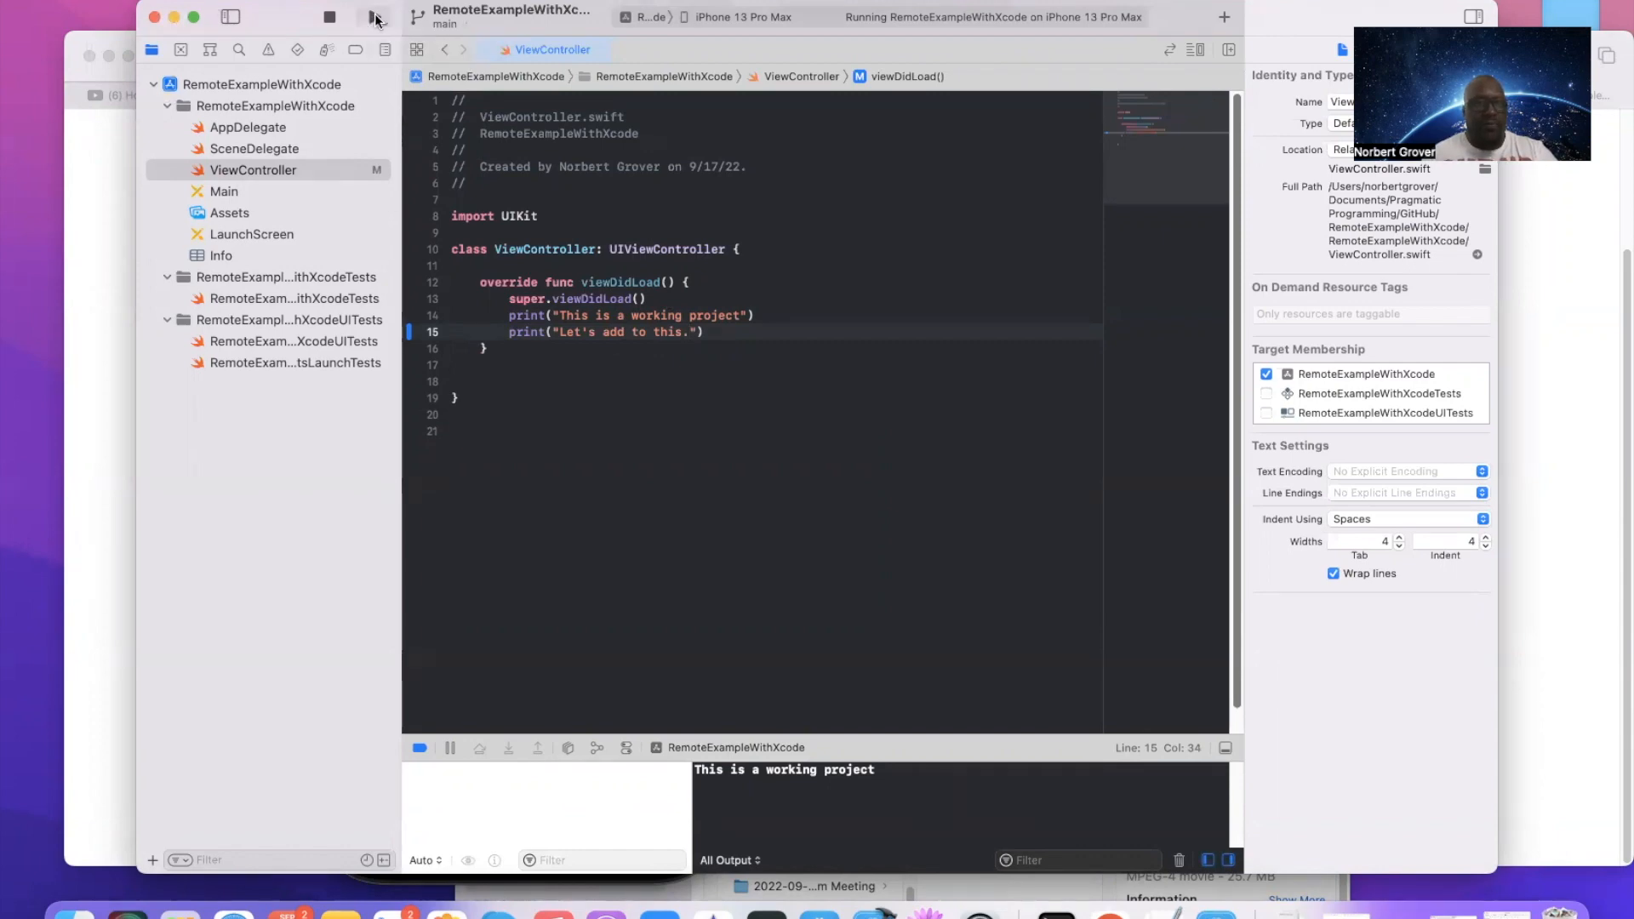
Rerun the app, replacing the running instance, check the console output in the editor and stop the app
click(373, 21)
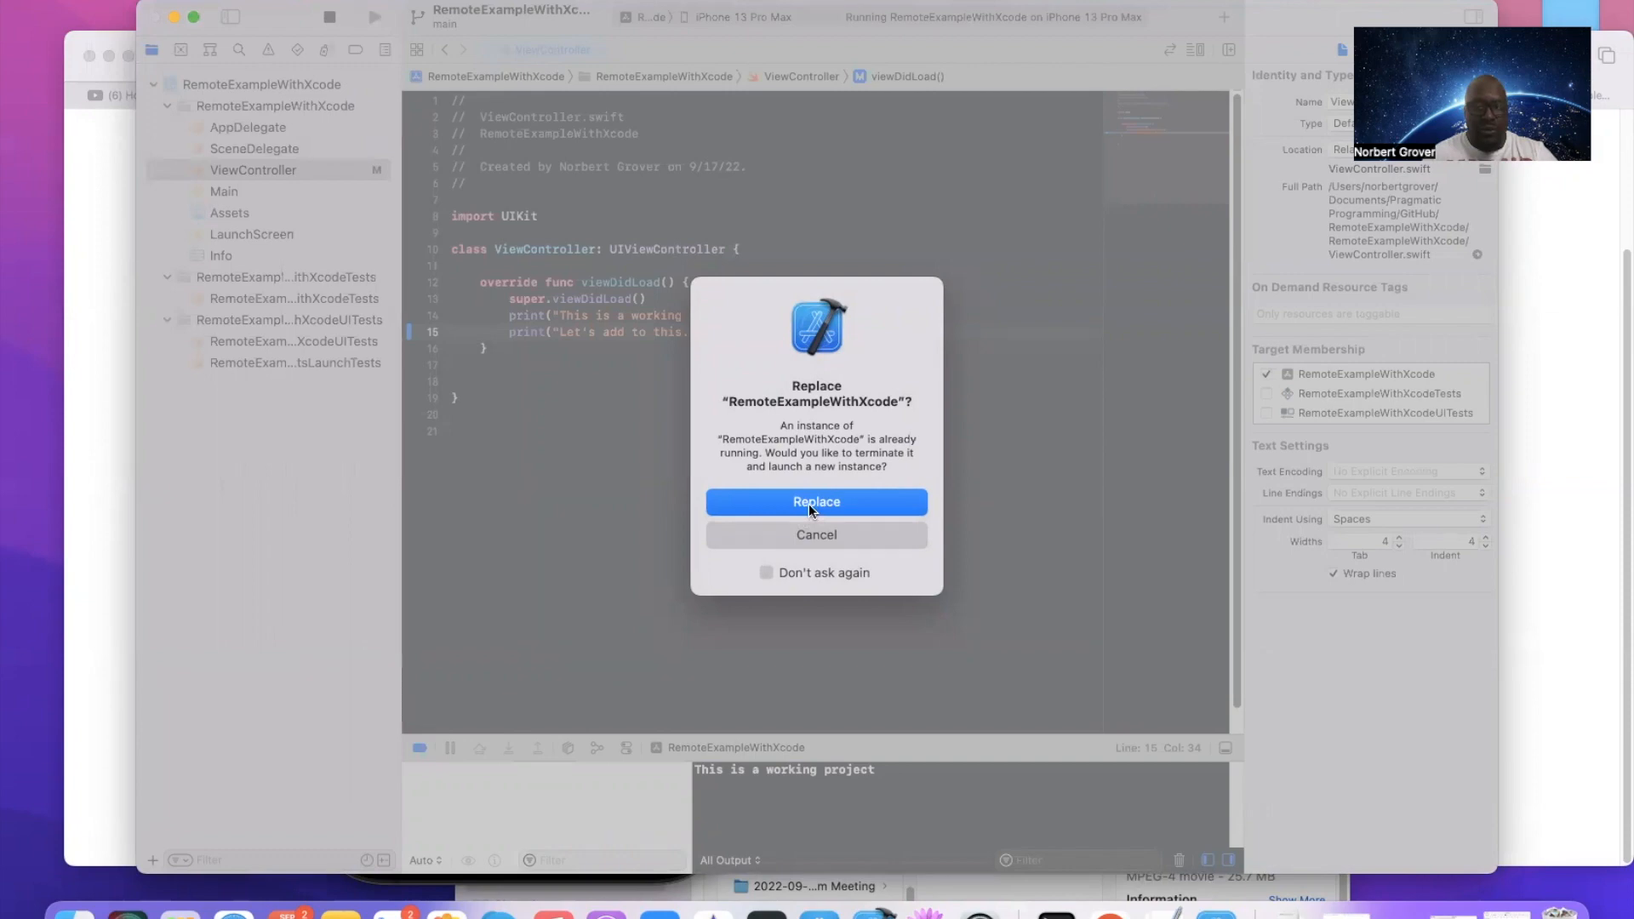
click(809, 504)
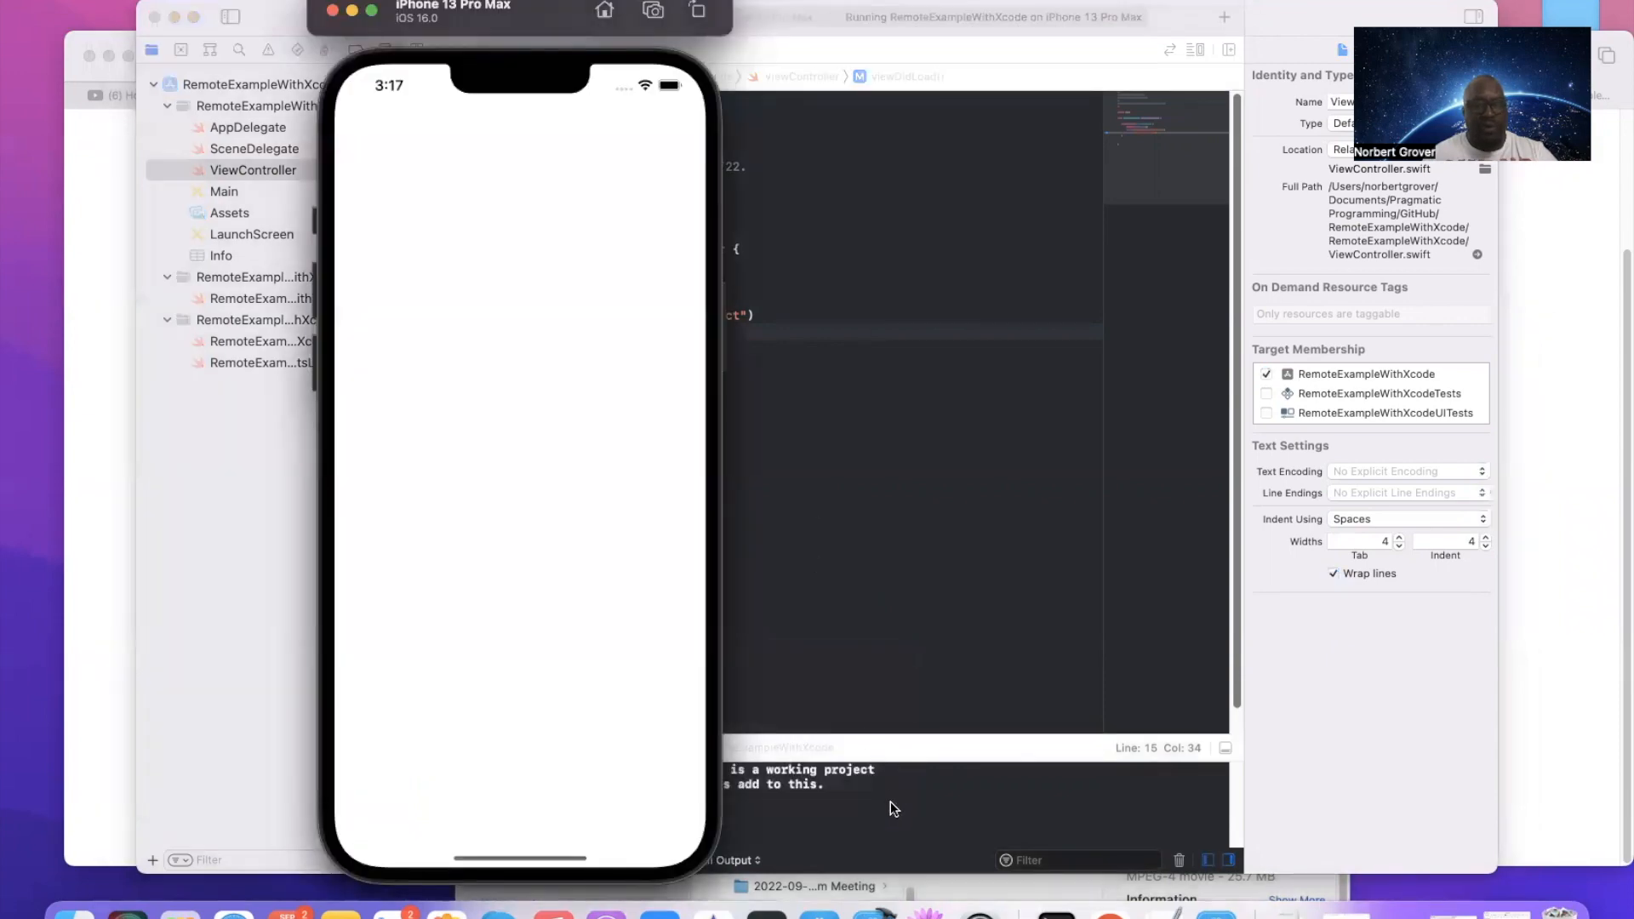
click(892, 802)
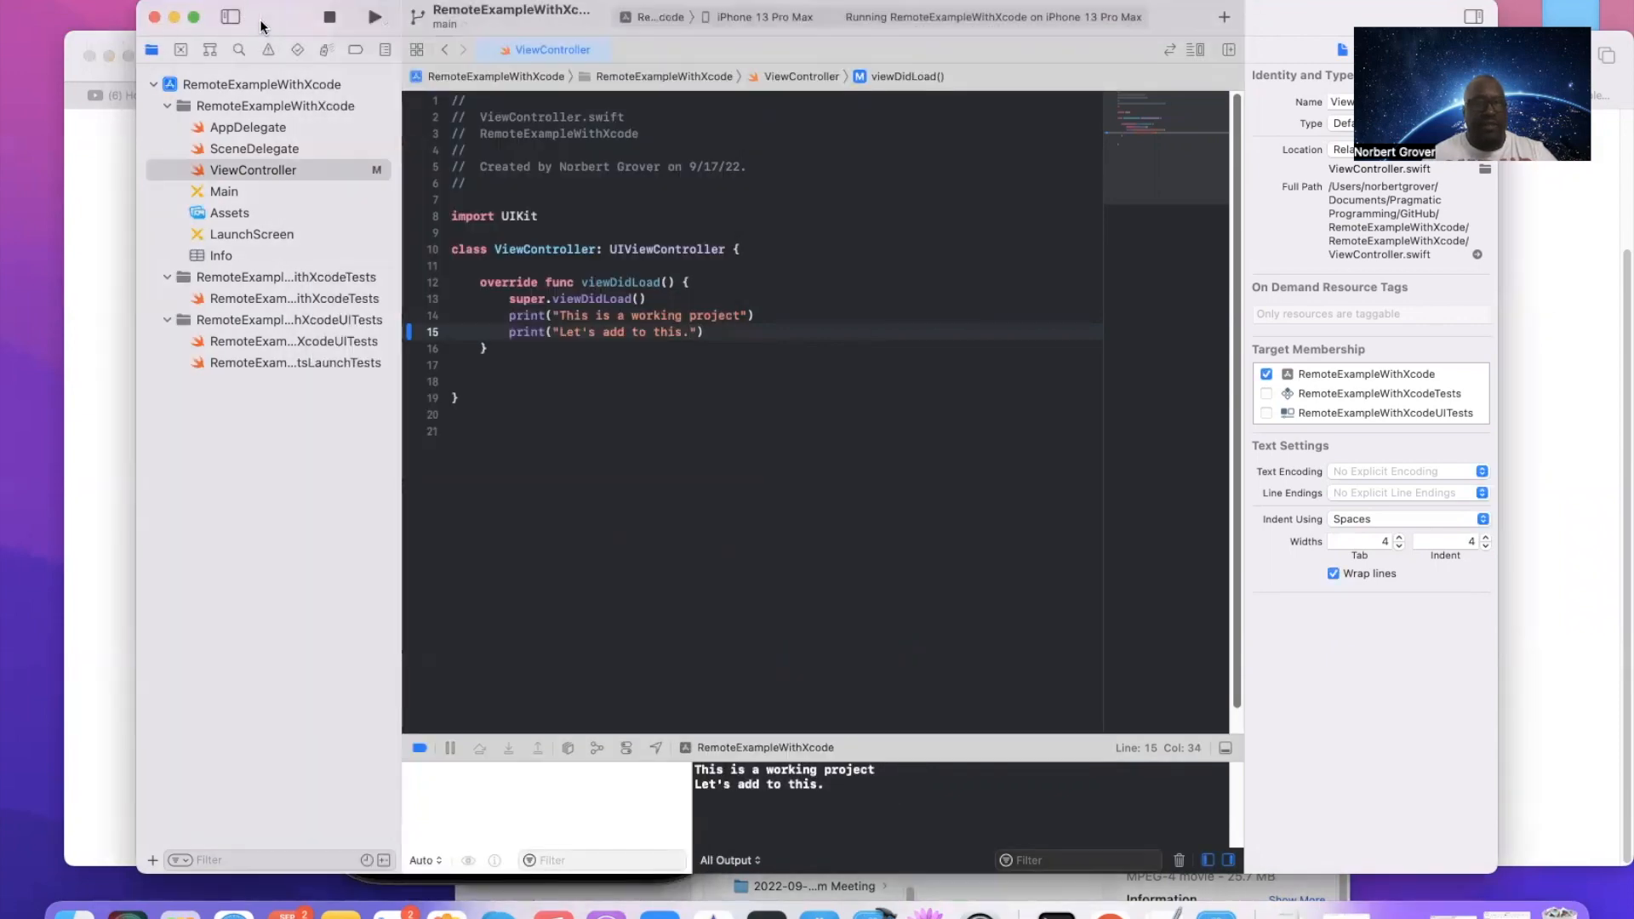
click(330, 17)
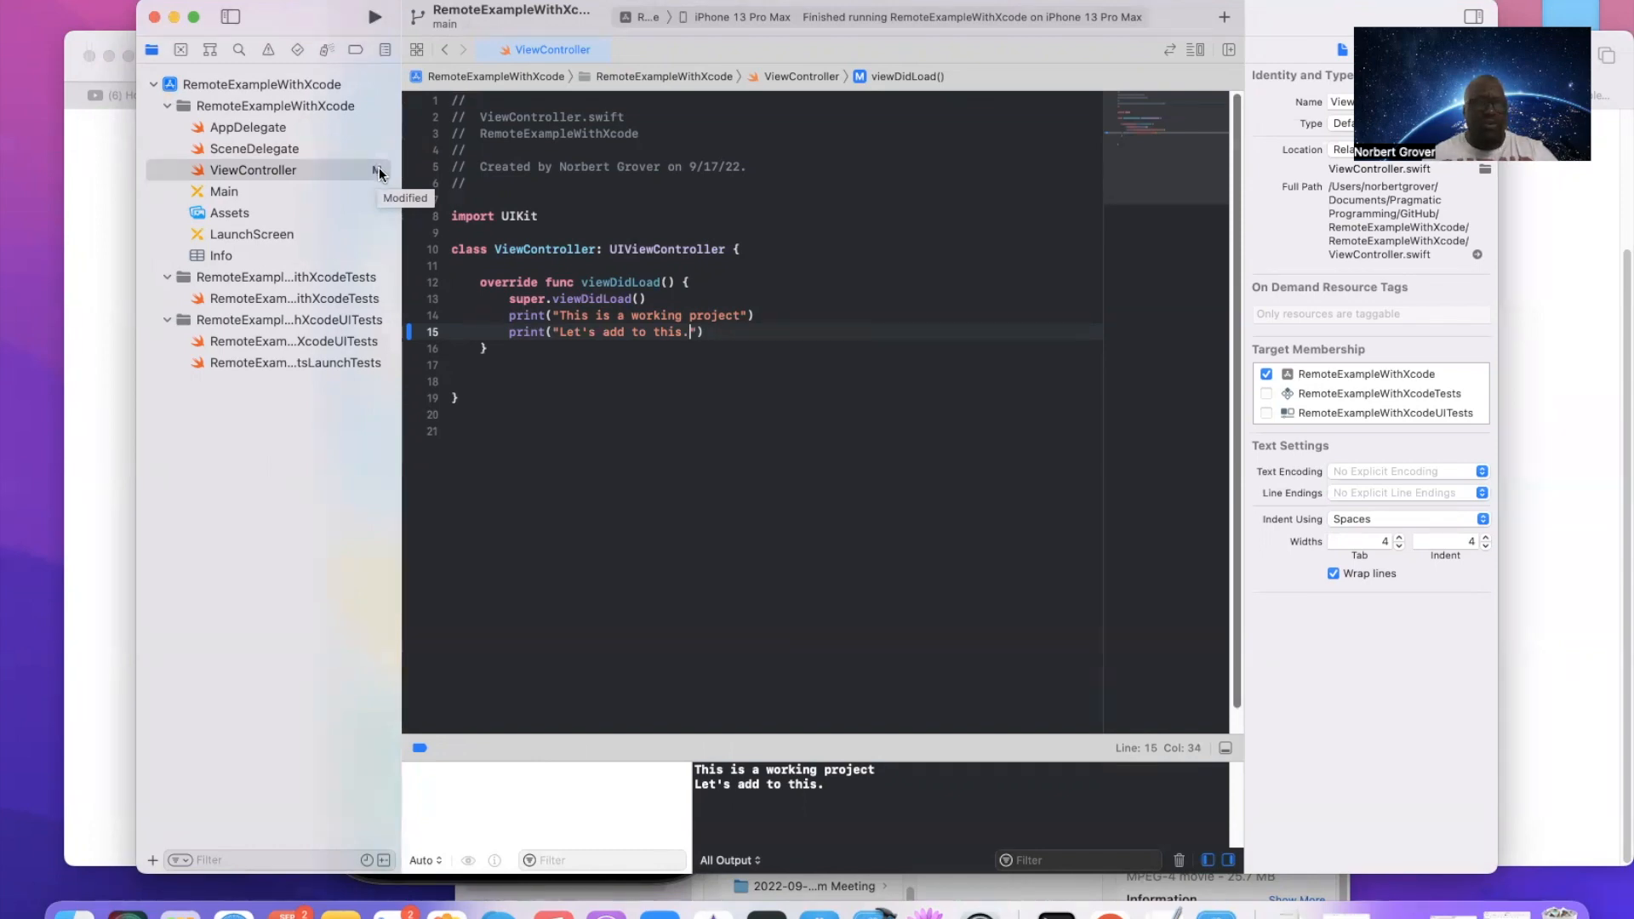
click(579, 1)
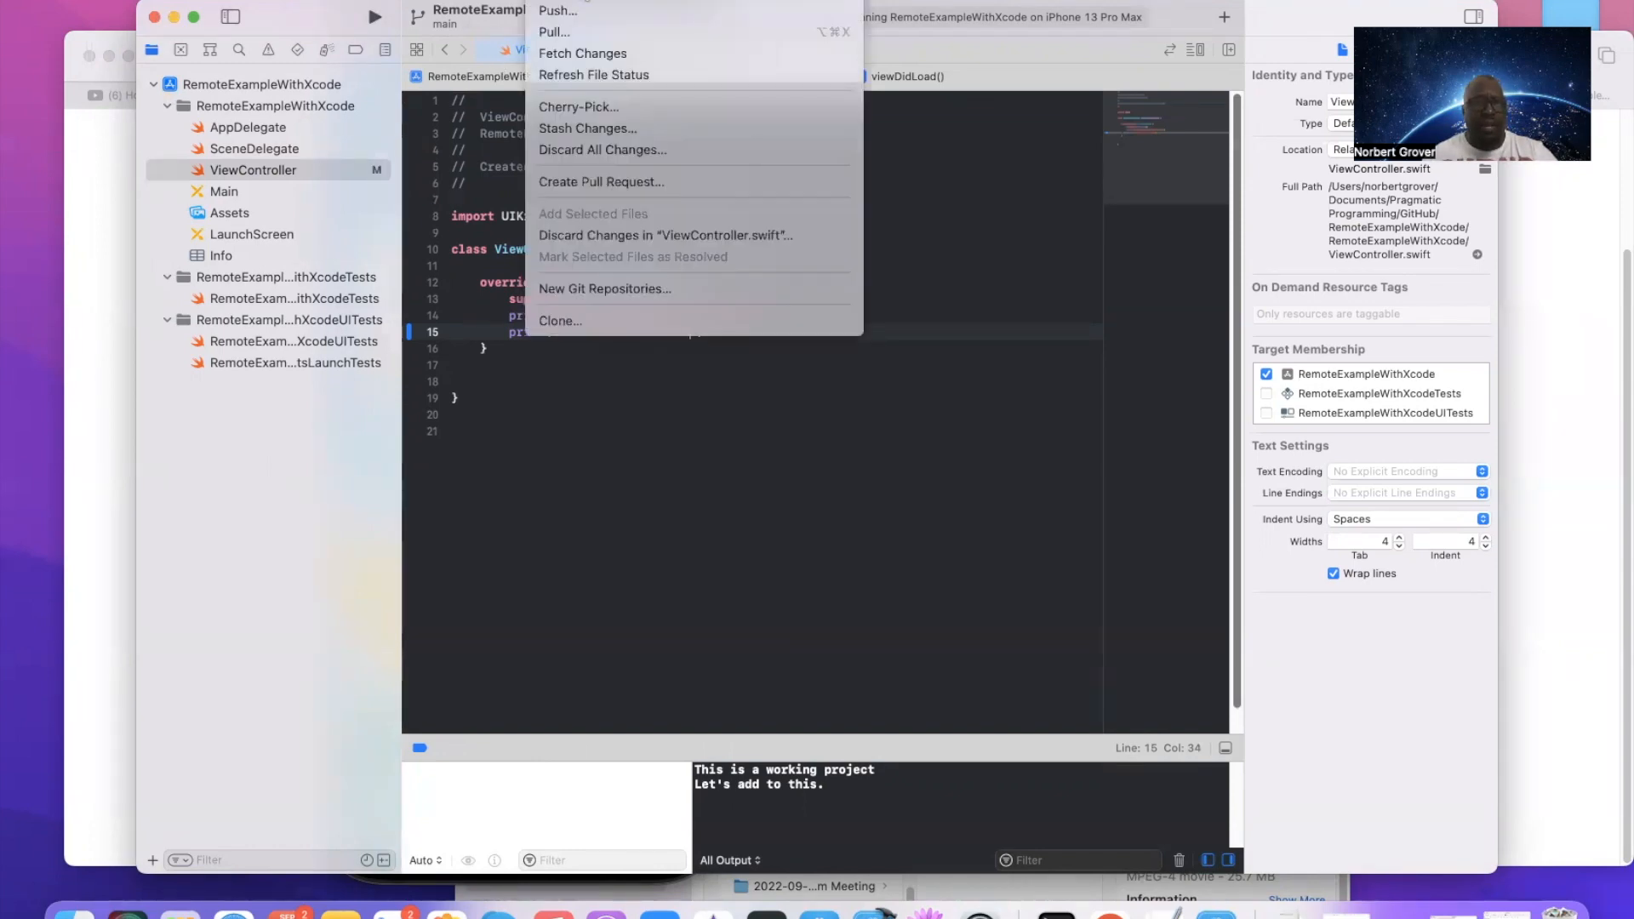
click(584, 0)
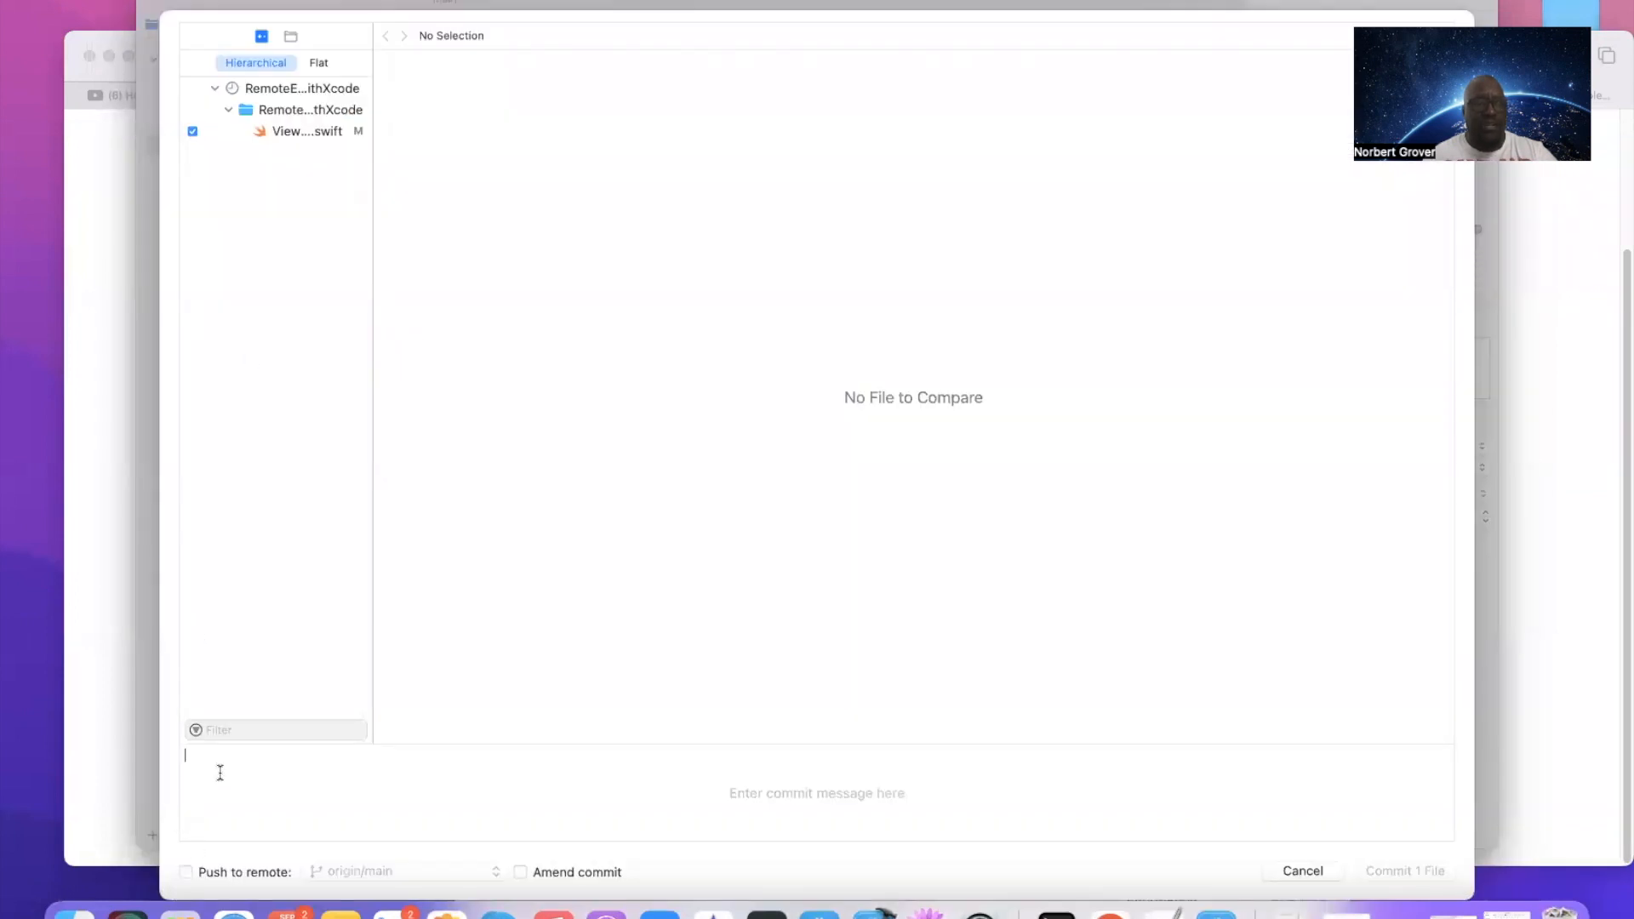
click(1303, 870)
click(579, 1)
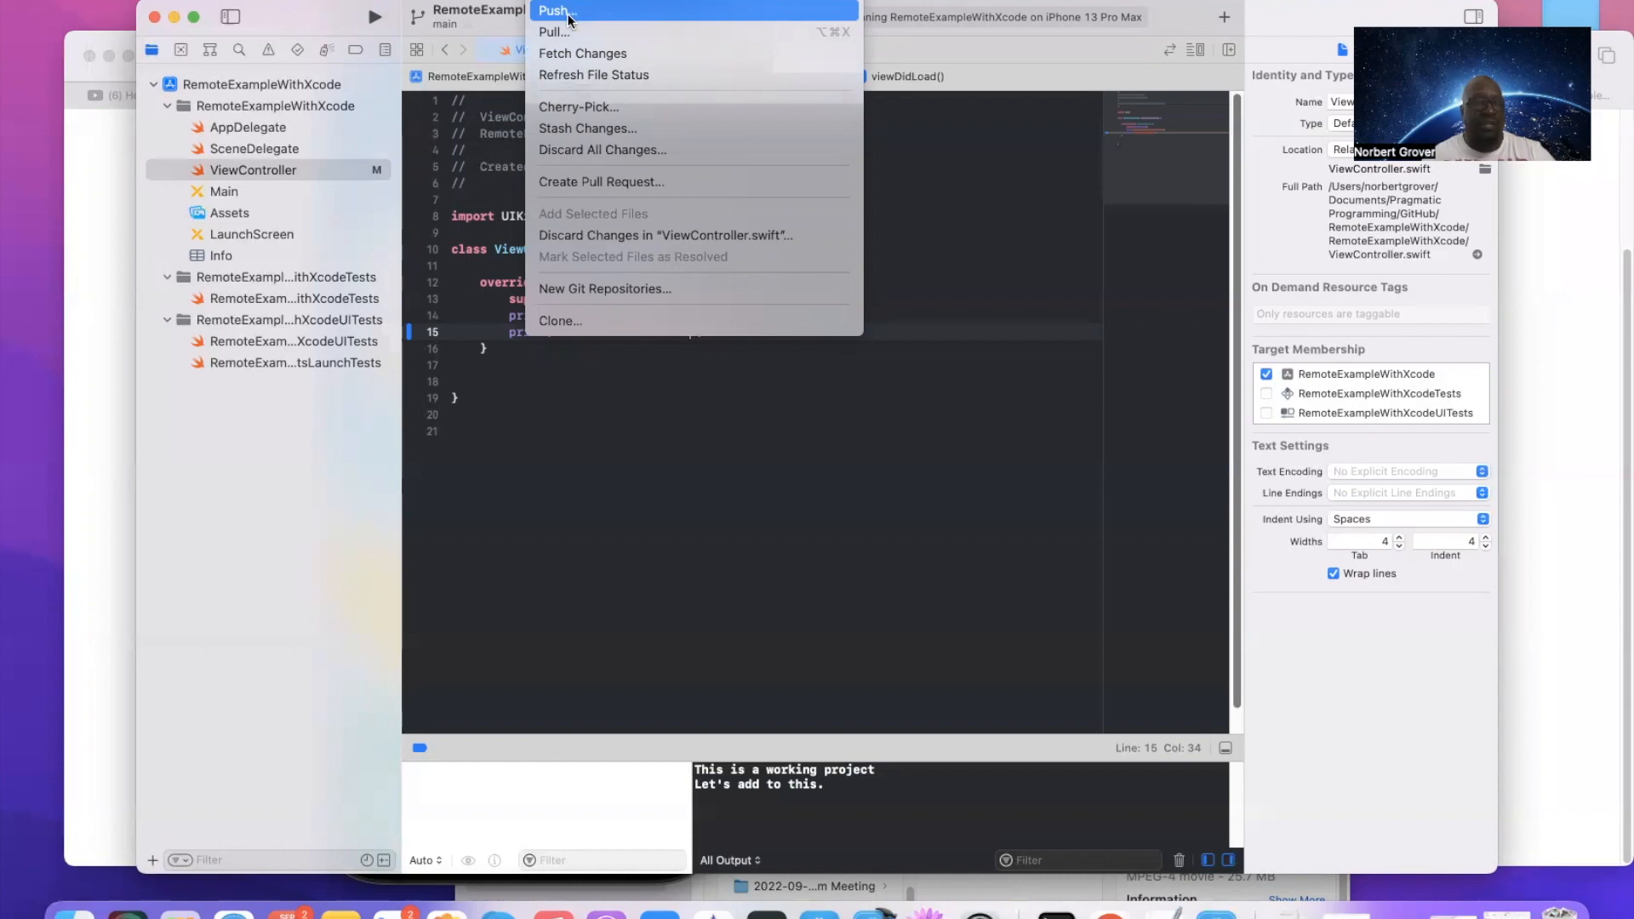
mouse_move(654, 0)
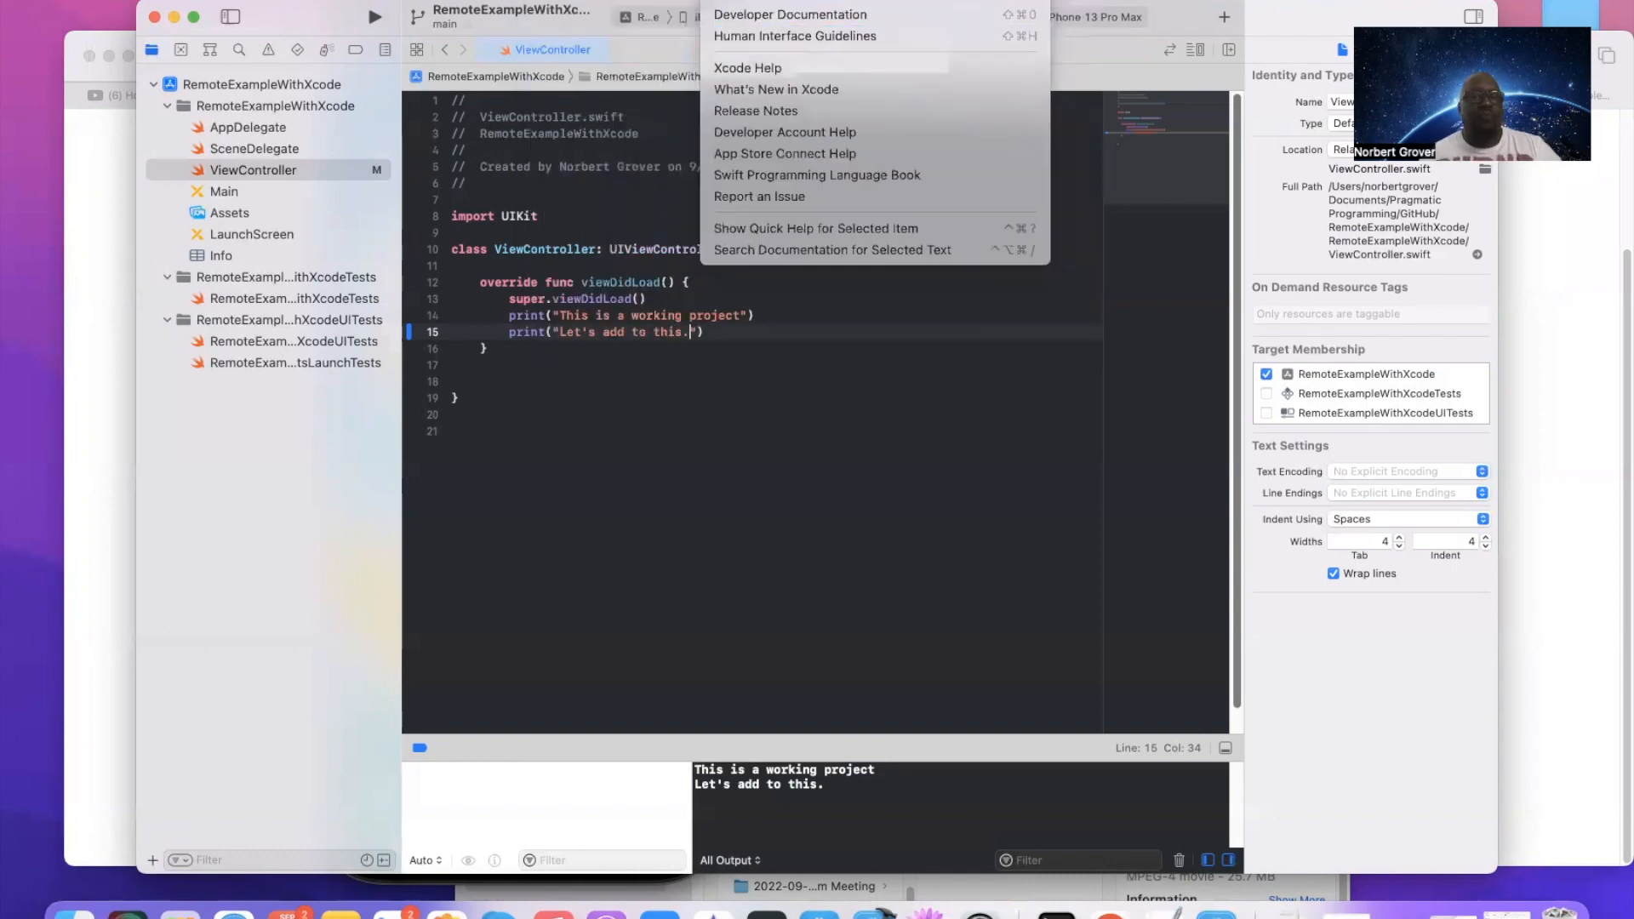
Commit the modified ViewController file with the message "Next Commit" and push it to origin/main
mouse_move(585, 1)
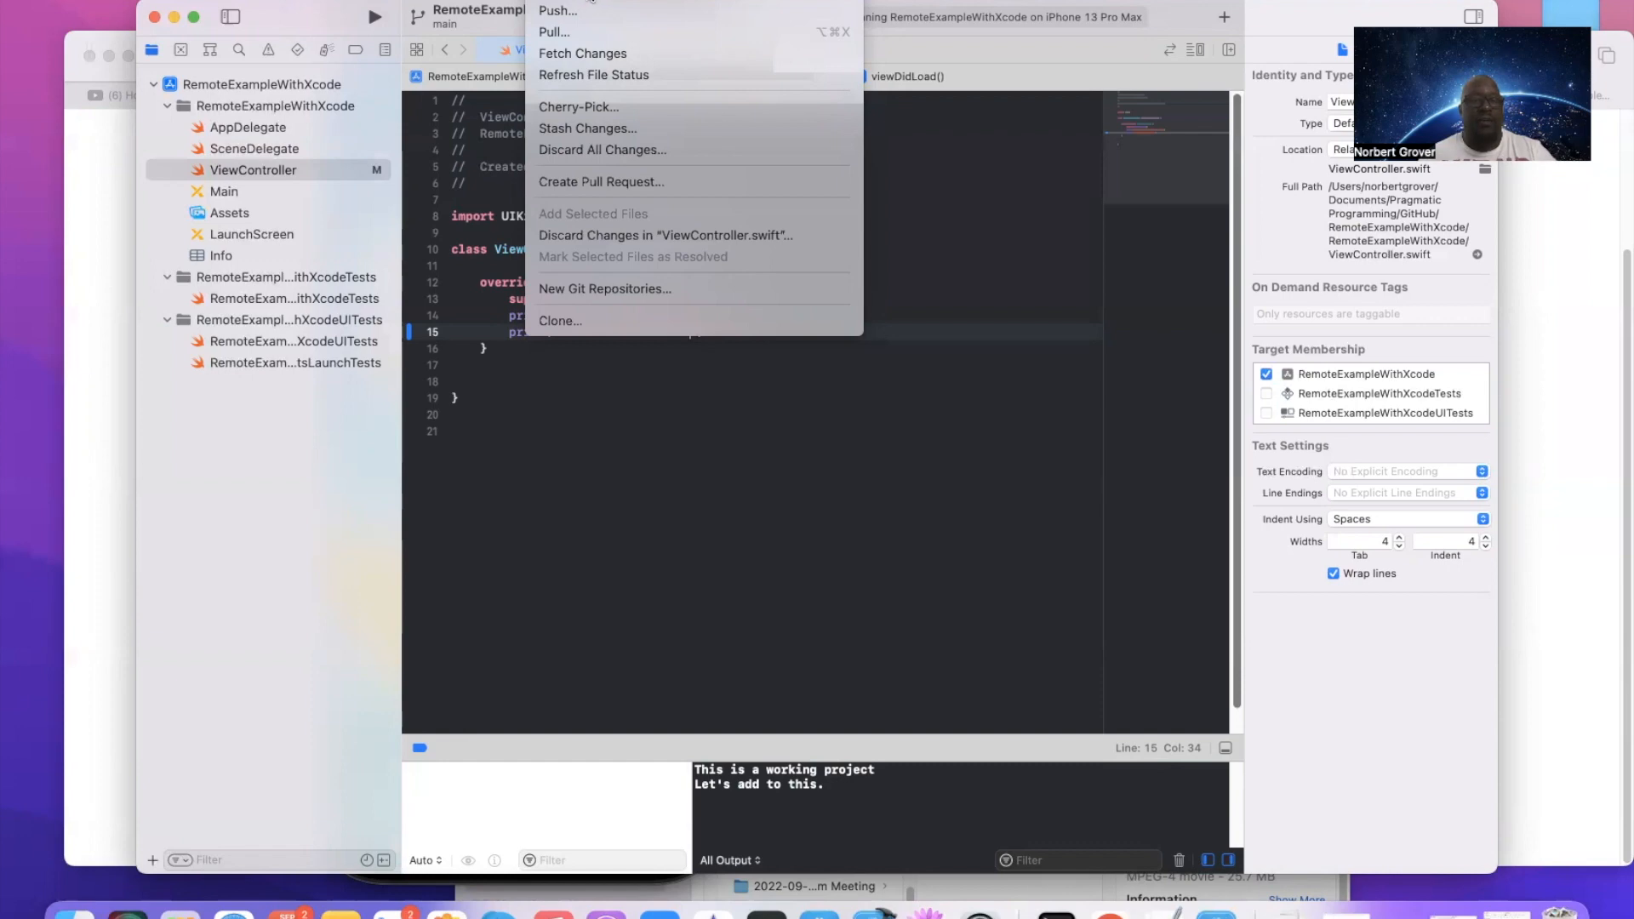
click(592, 1)
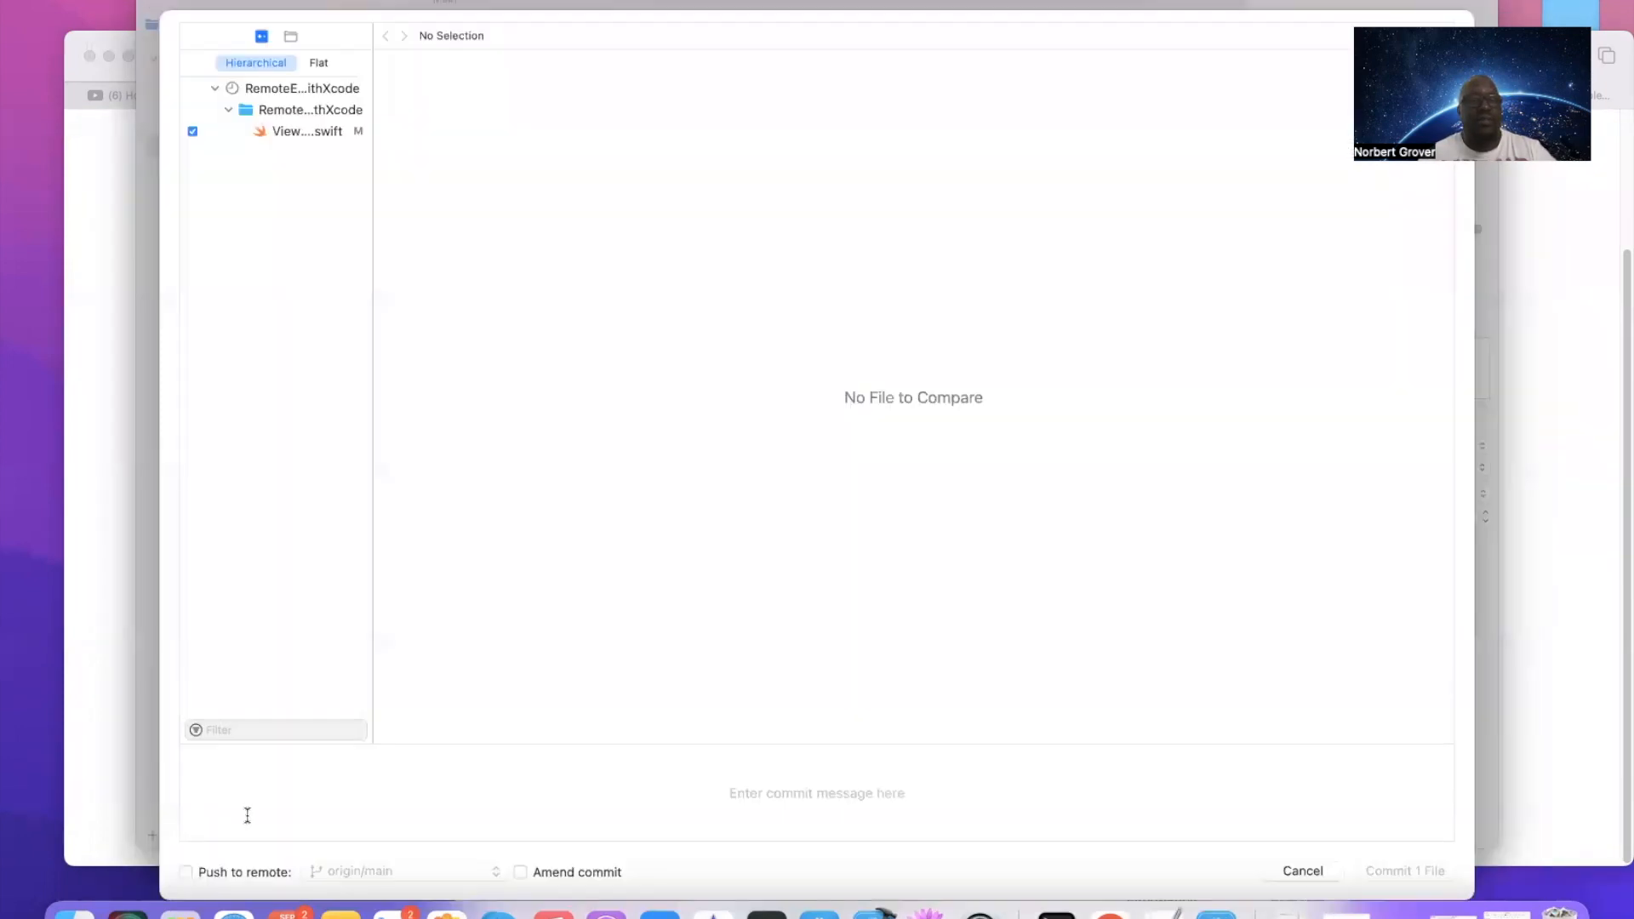
click(186, 872)
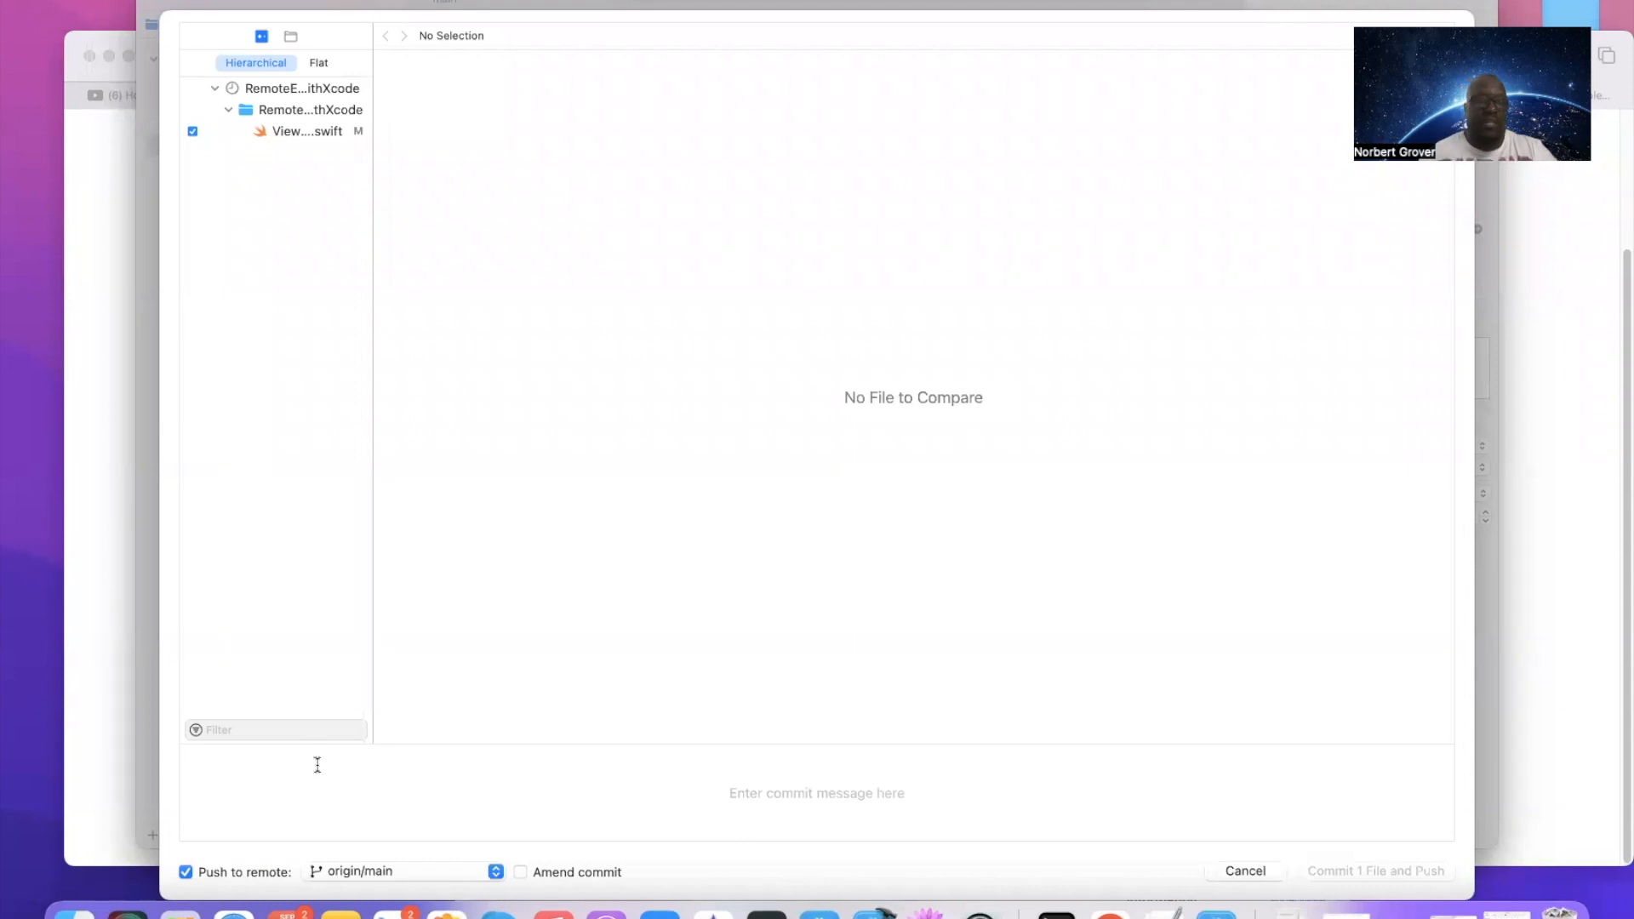
text(N)
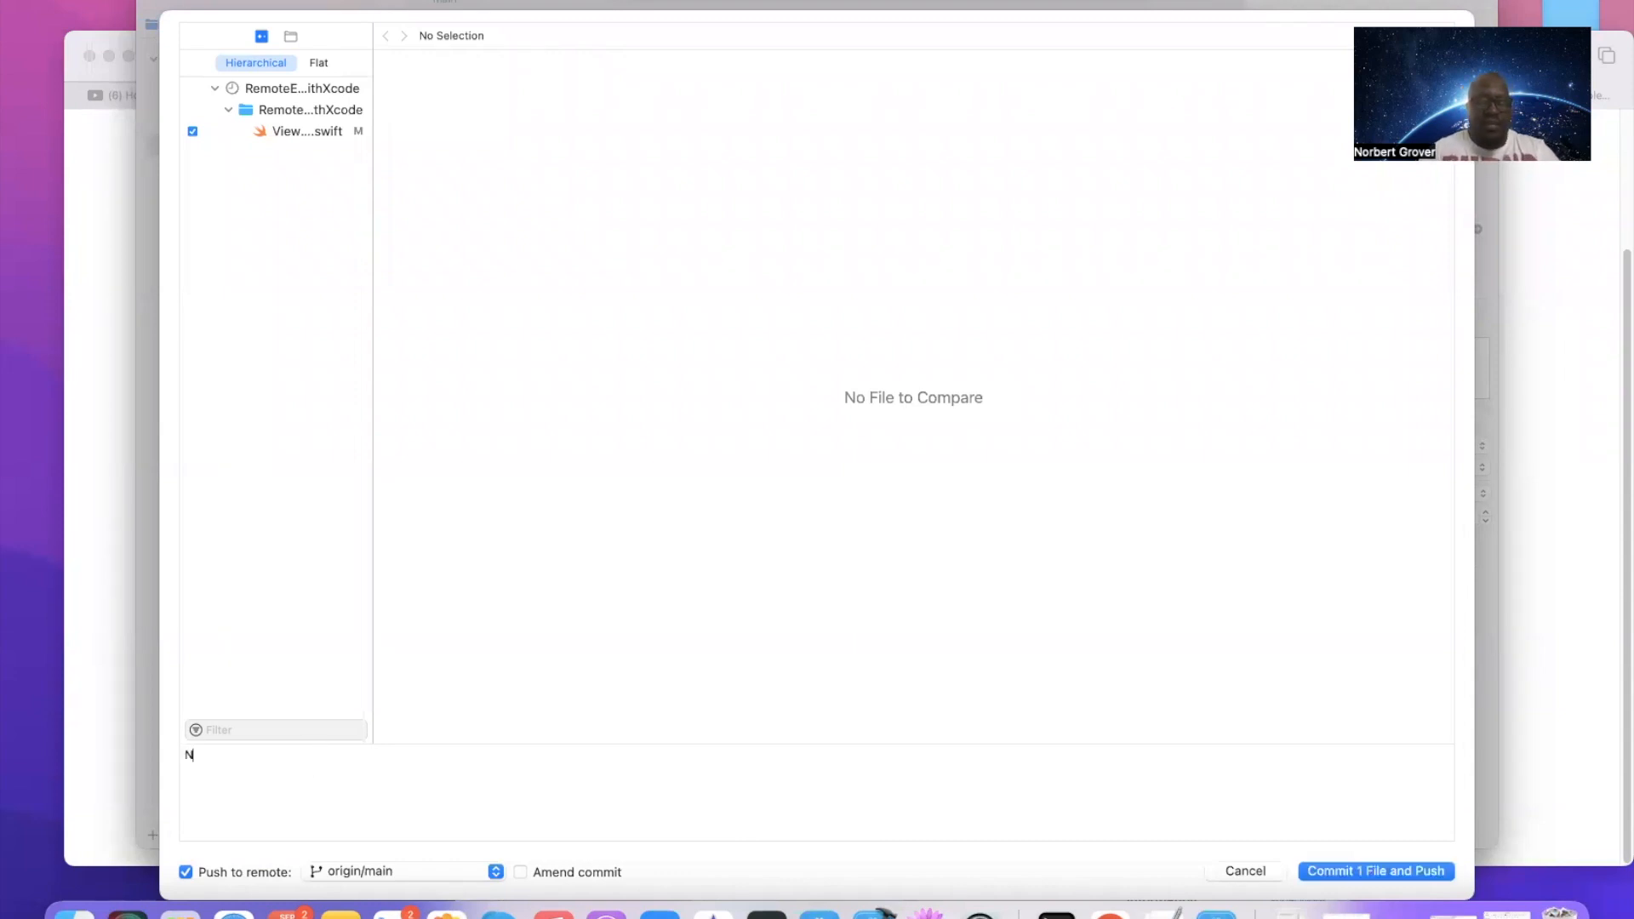
text(ext Commit)
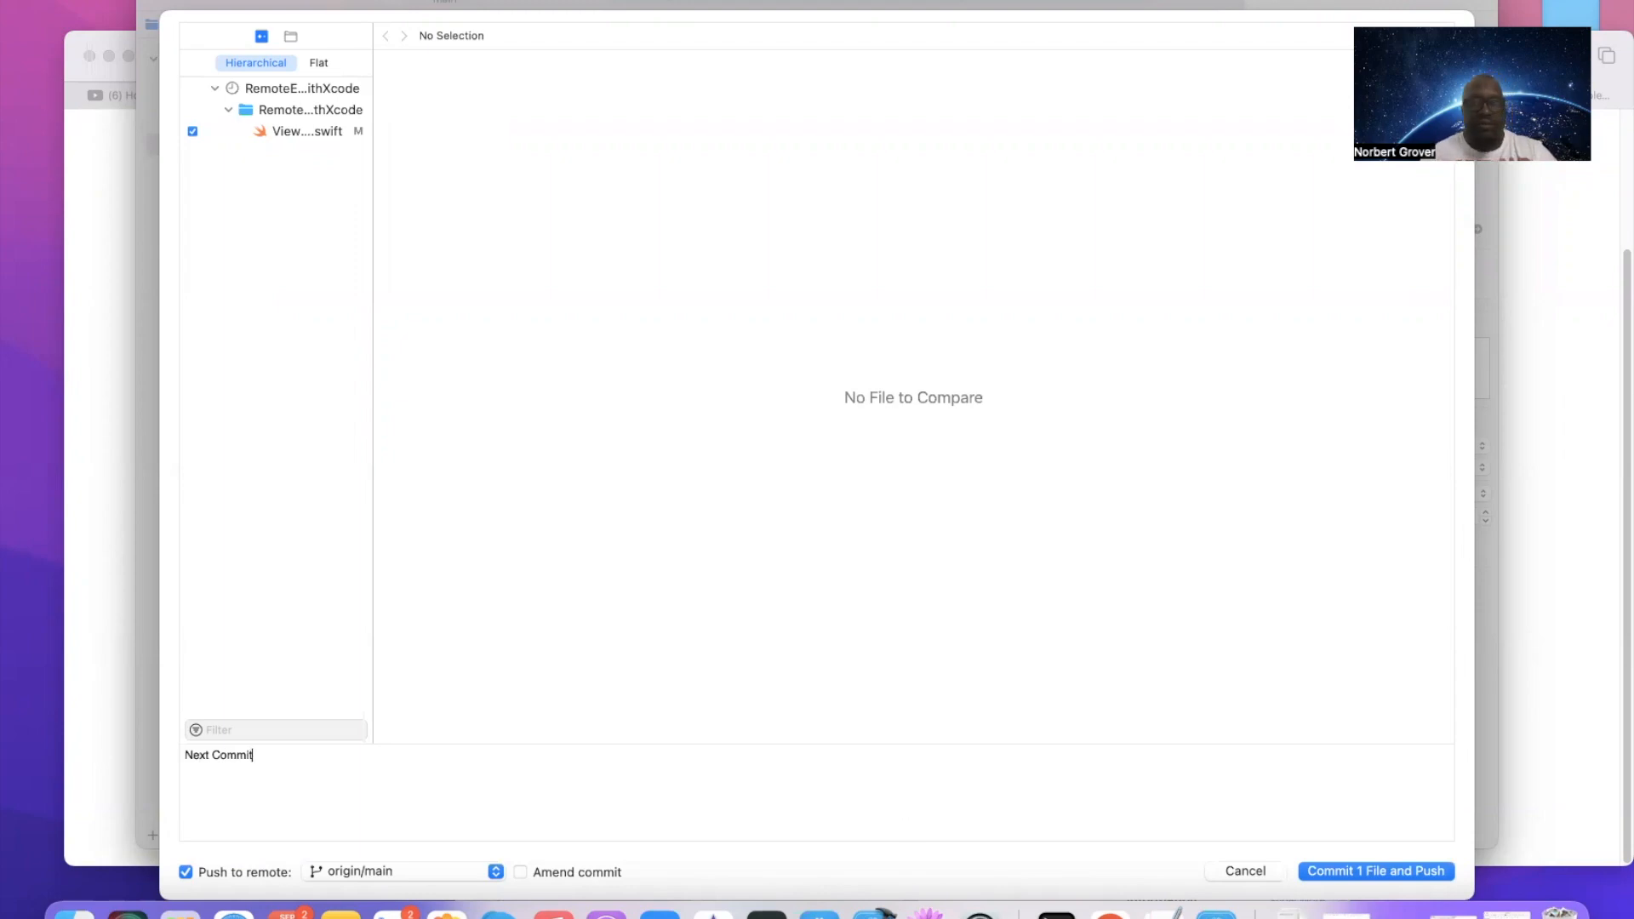
click(1365, 872)
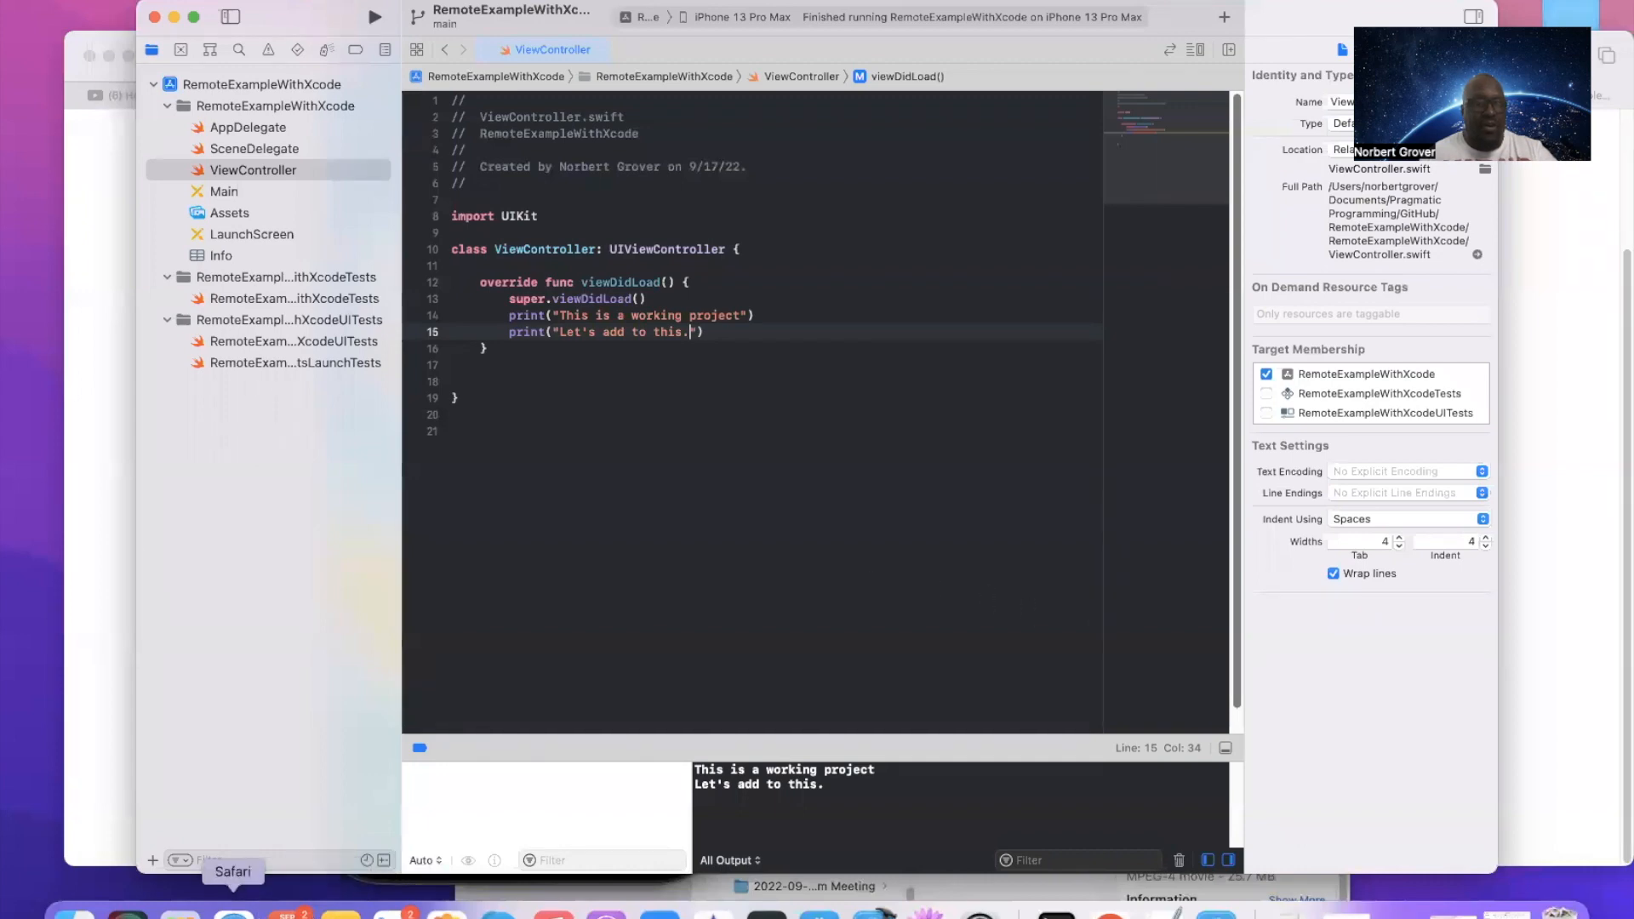
Switch to Safari, reload the ViewController.swift page on GitHub and examine the pushed code
click(233, 911)
click(1154, 55)
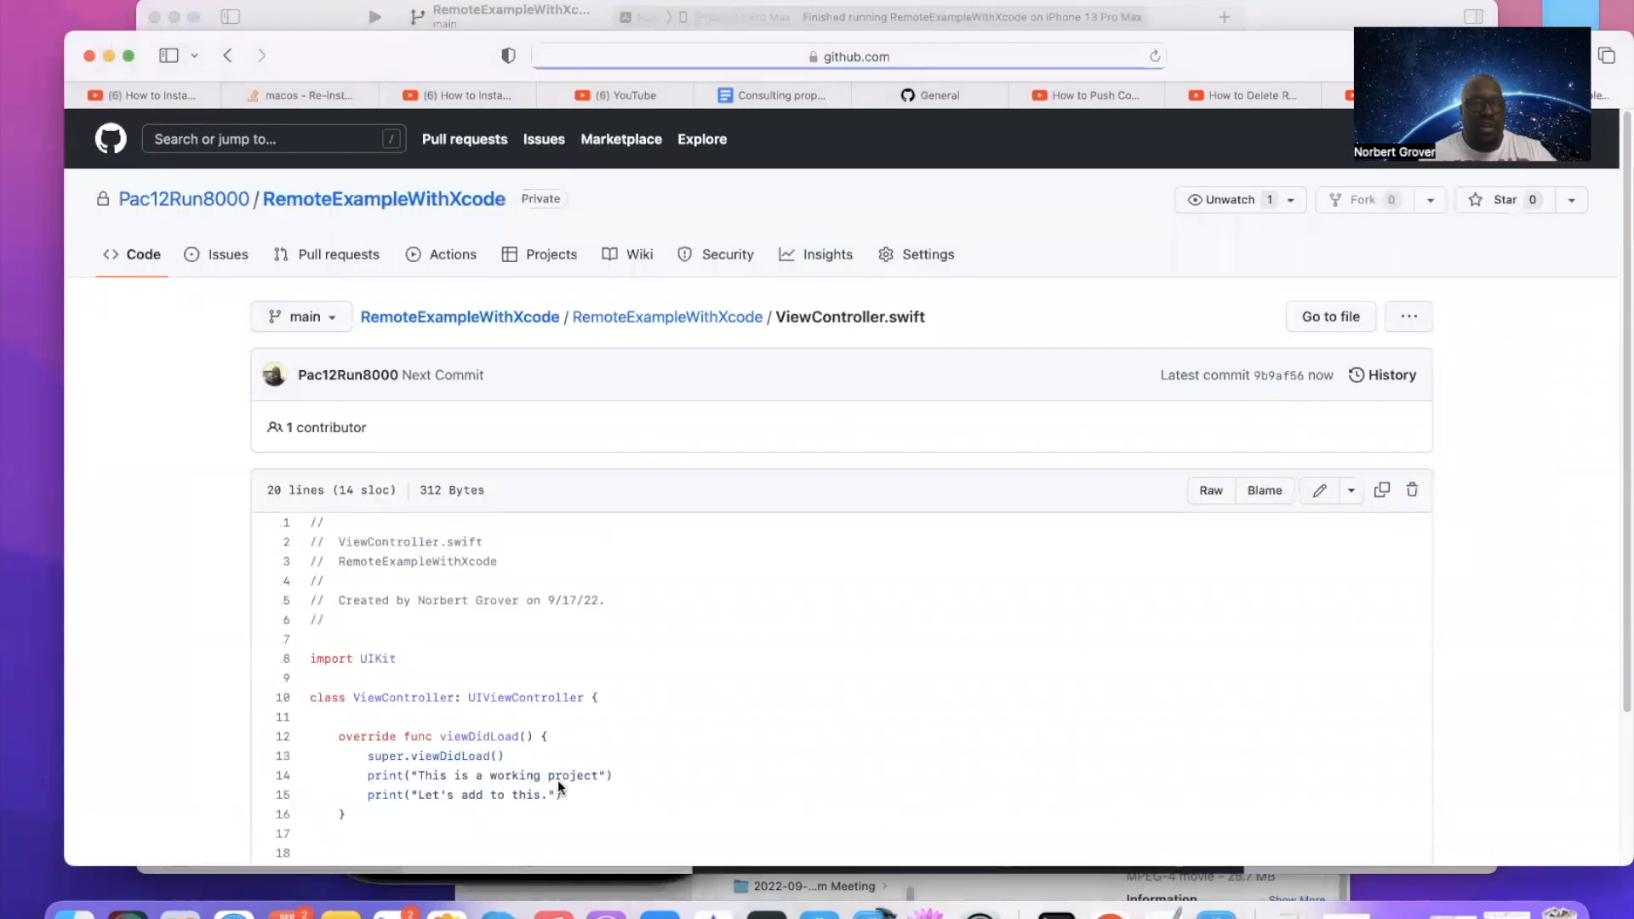
scroll(745, 703, down, 3)
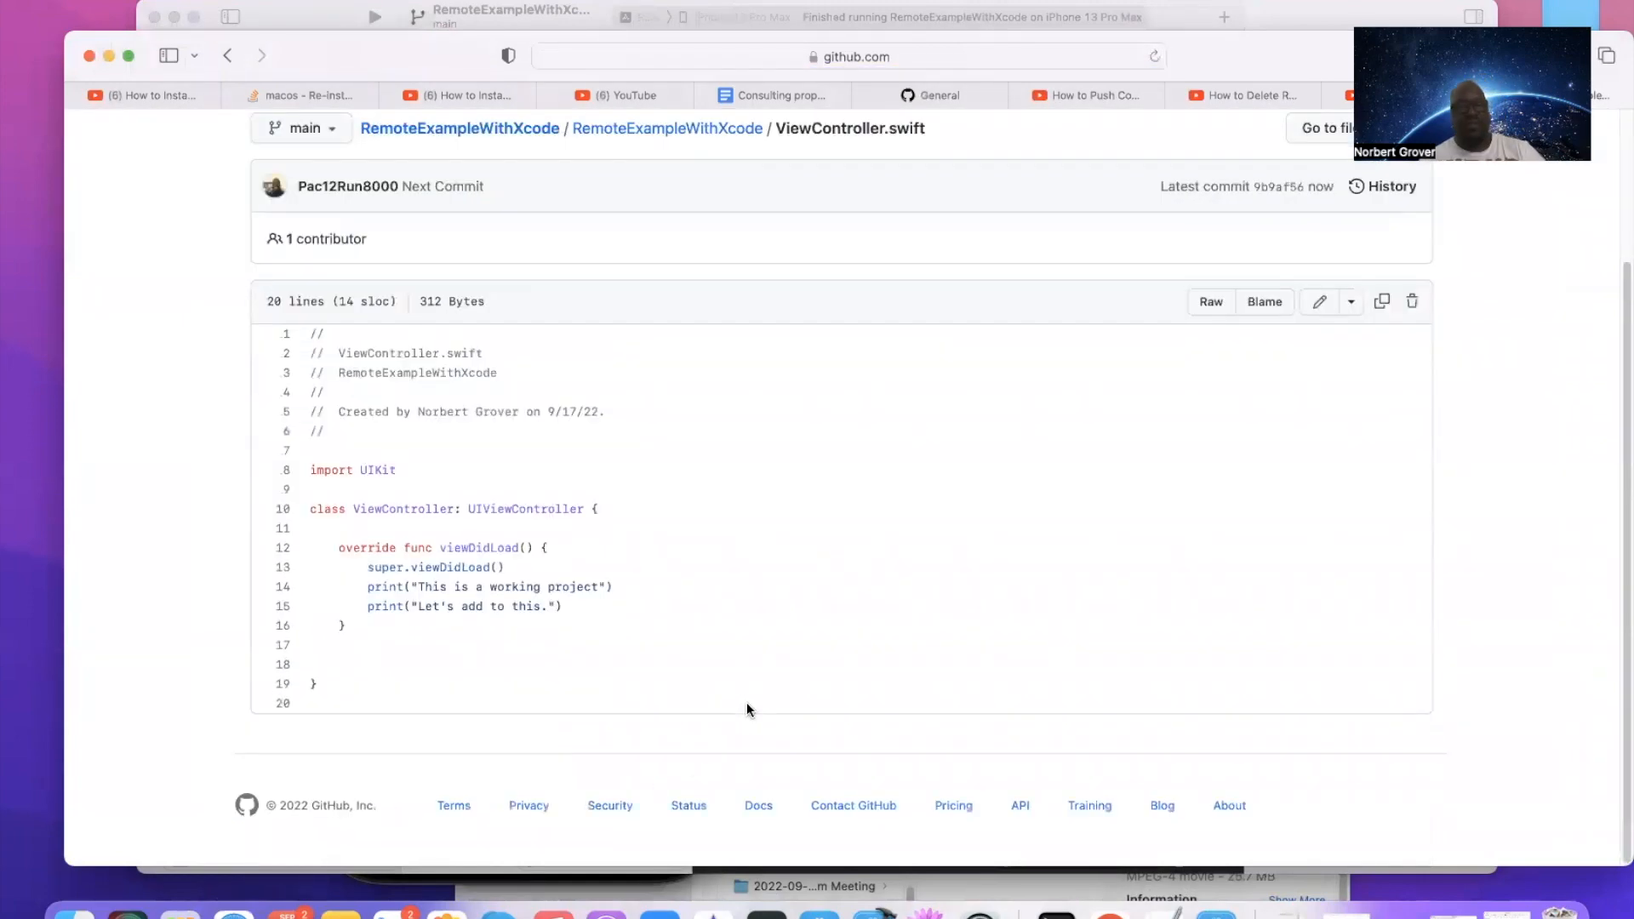
scroll(748, 702, up, 3)
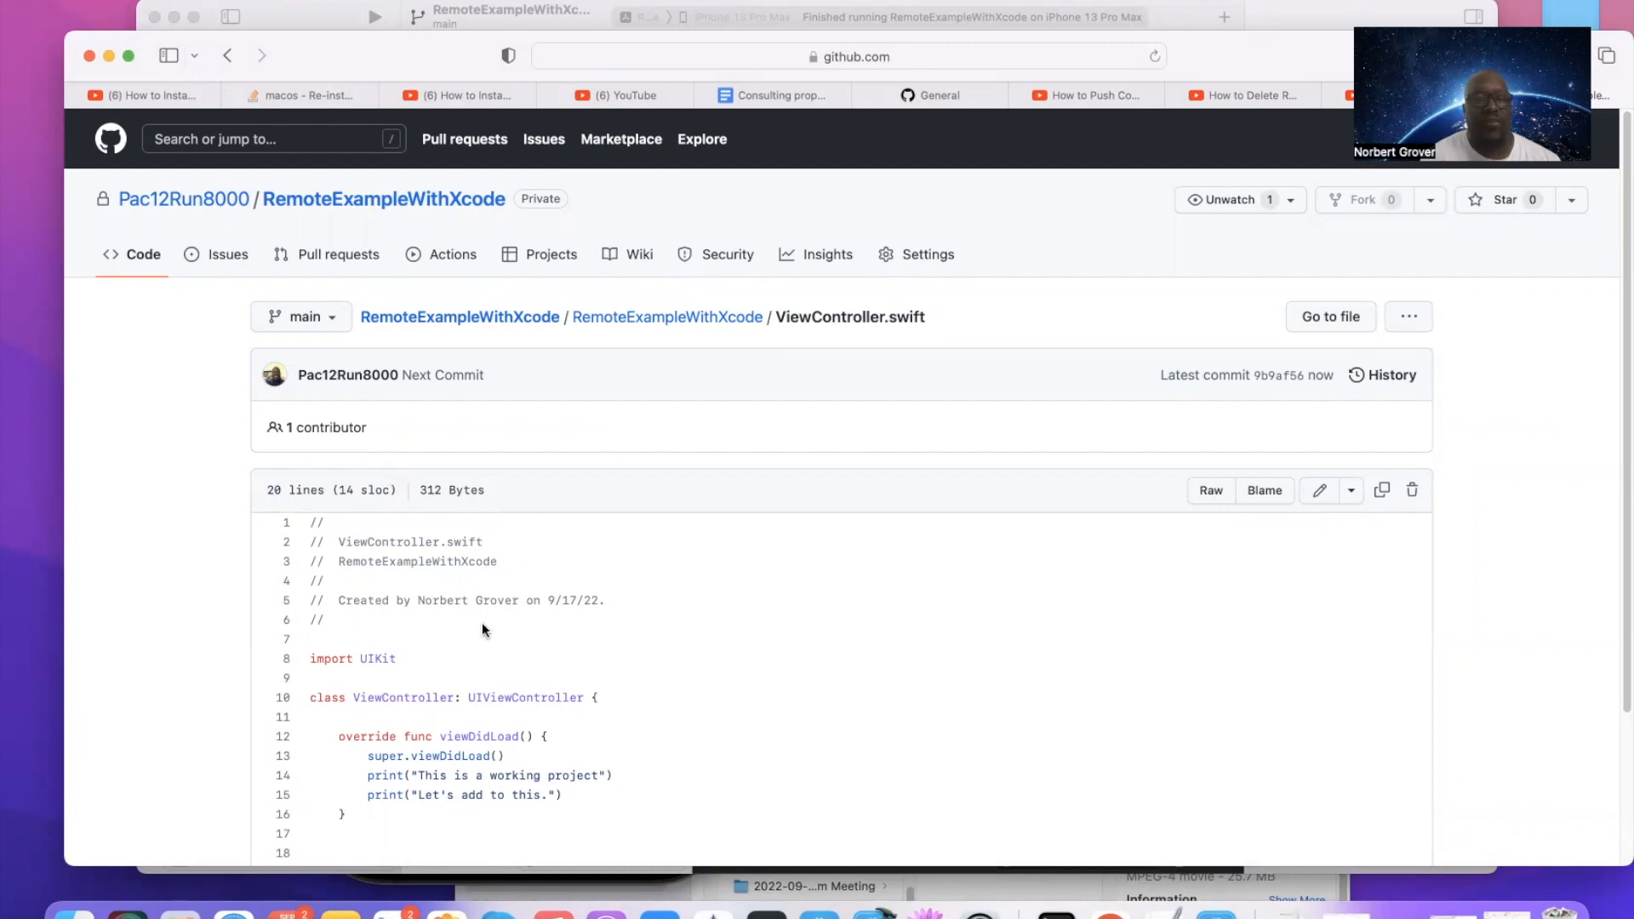
Switch to Terminal, list all files in the project folder with ls -al and examine the .git entry
drag(1208, 49, 1190, 29)
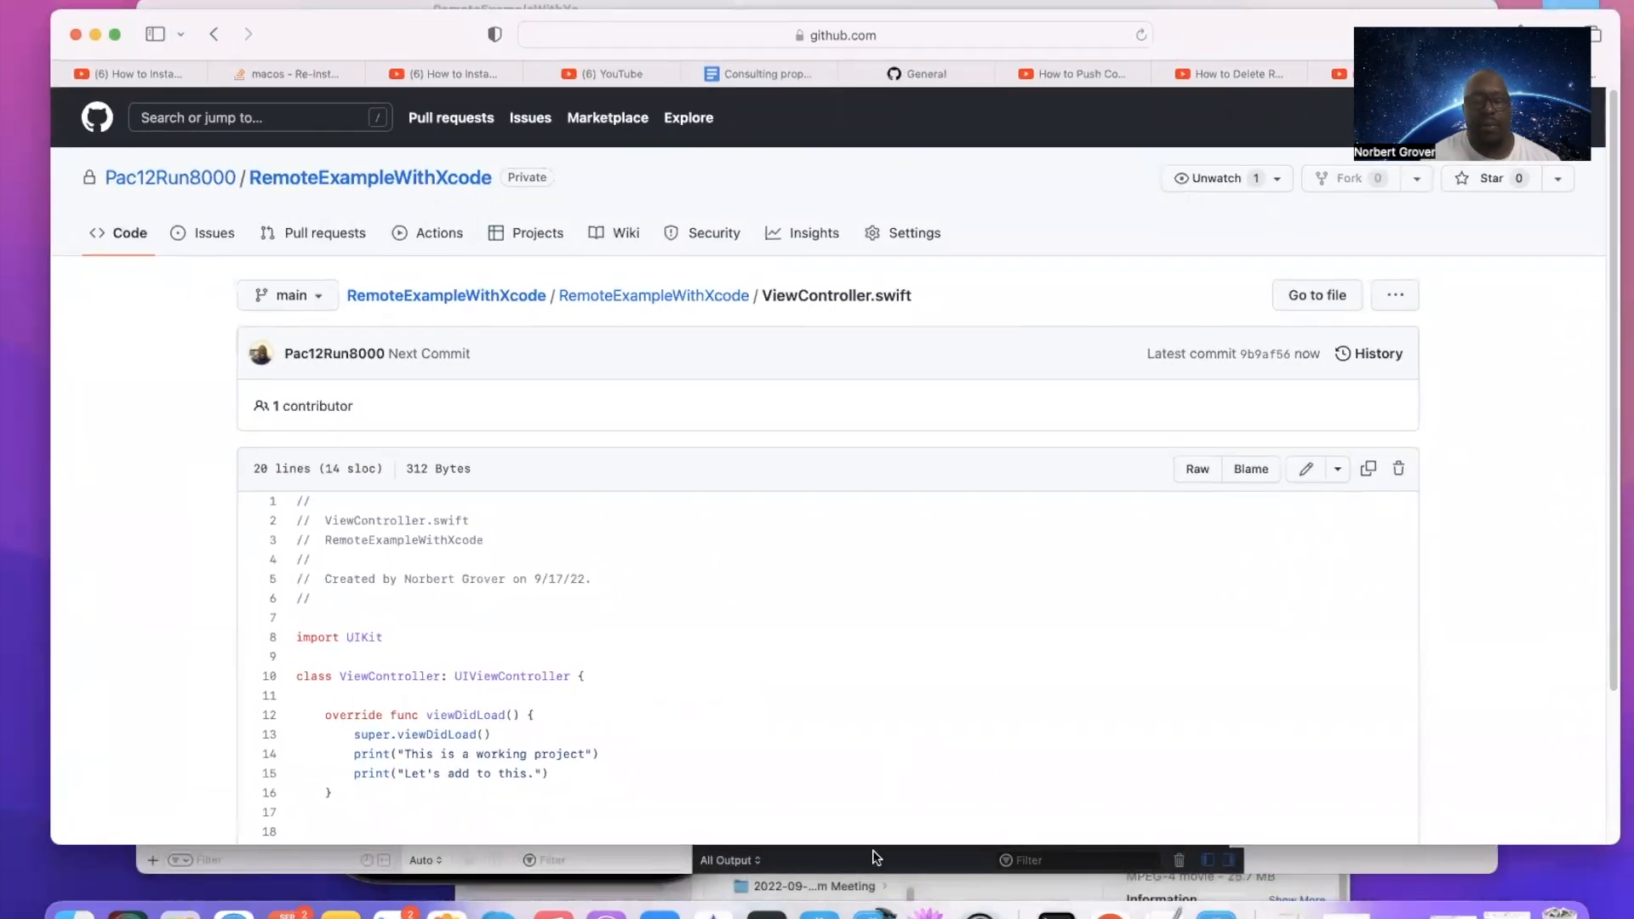
click(1057, 912)
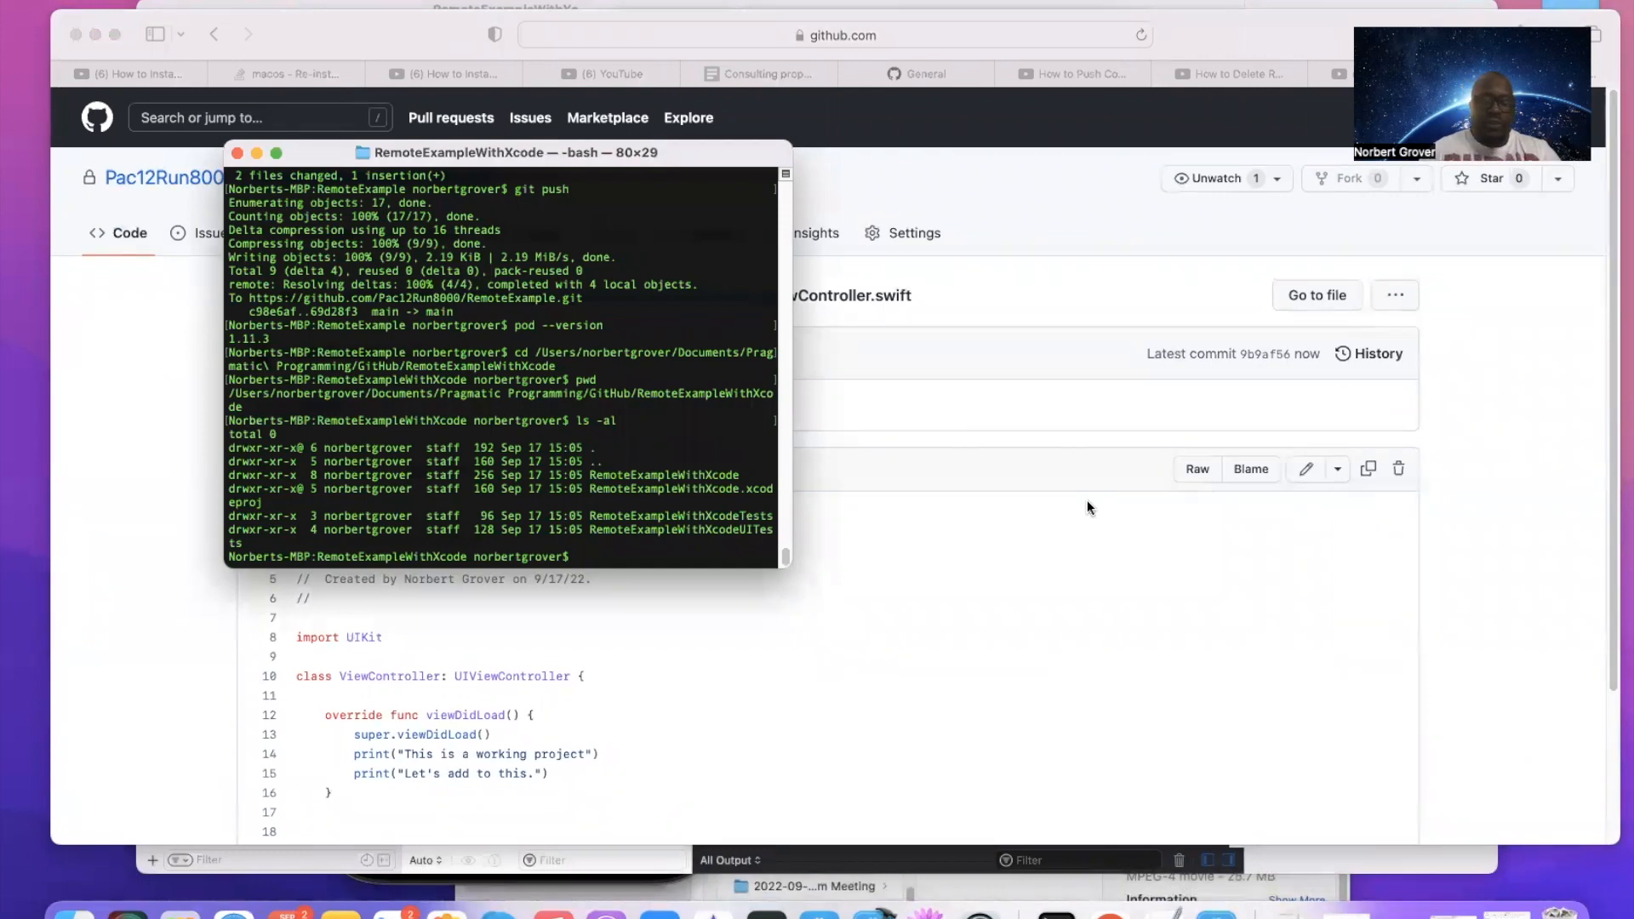
text(ls -al)
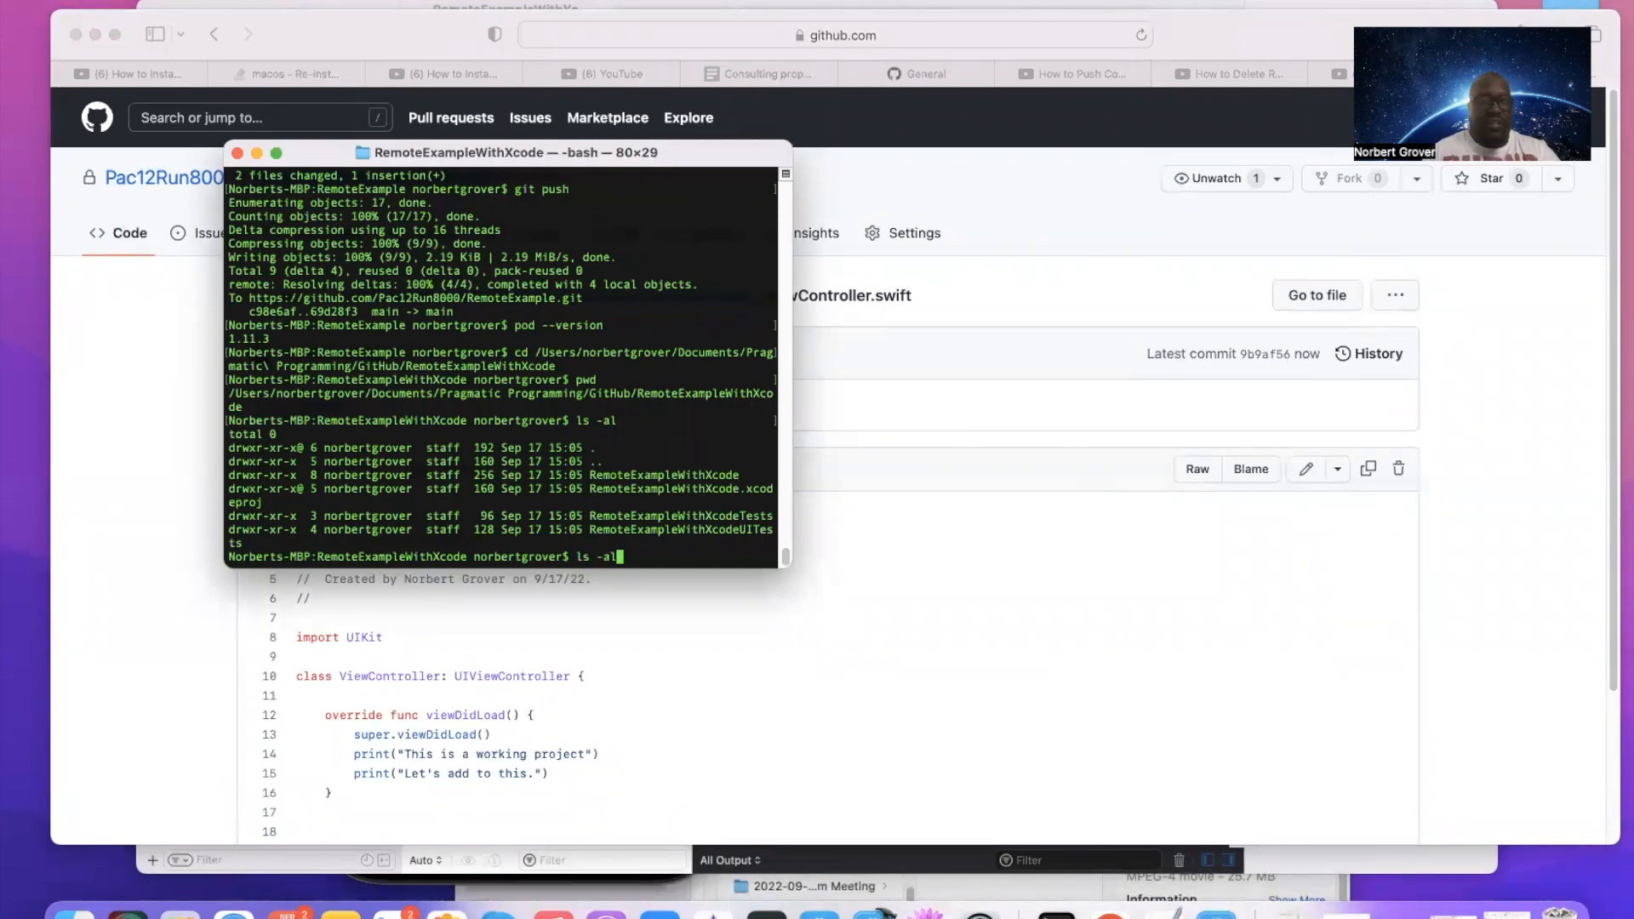
key(Return)
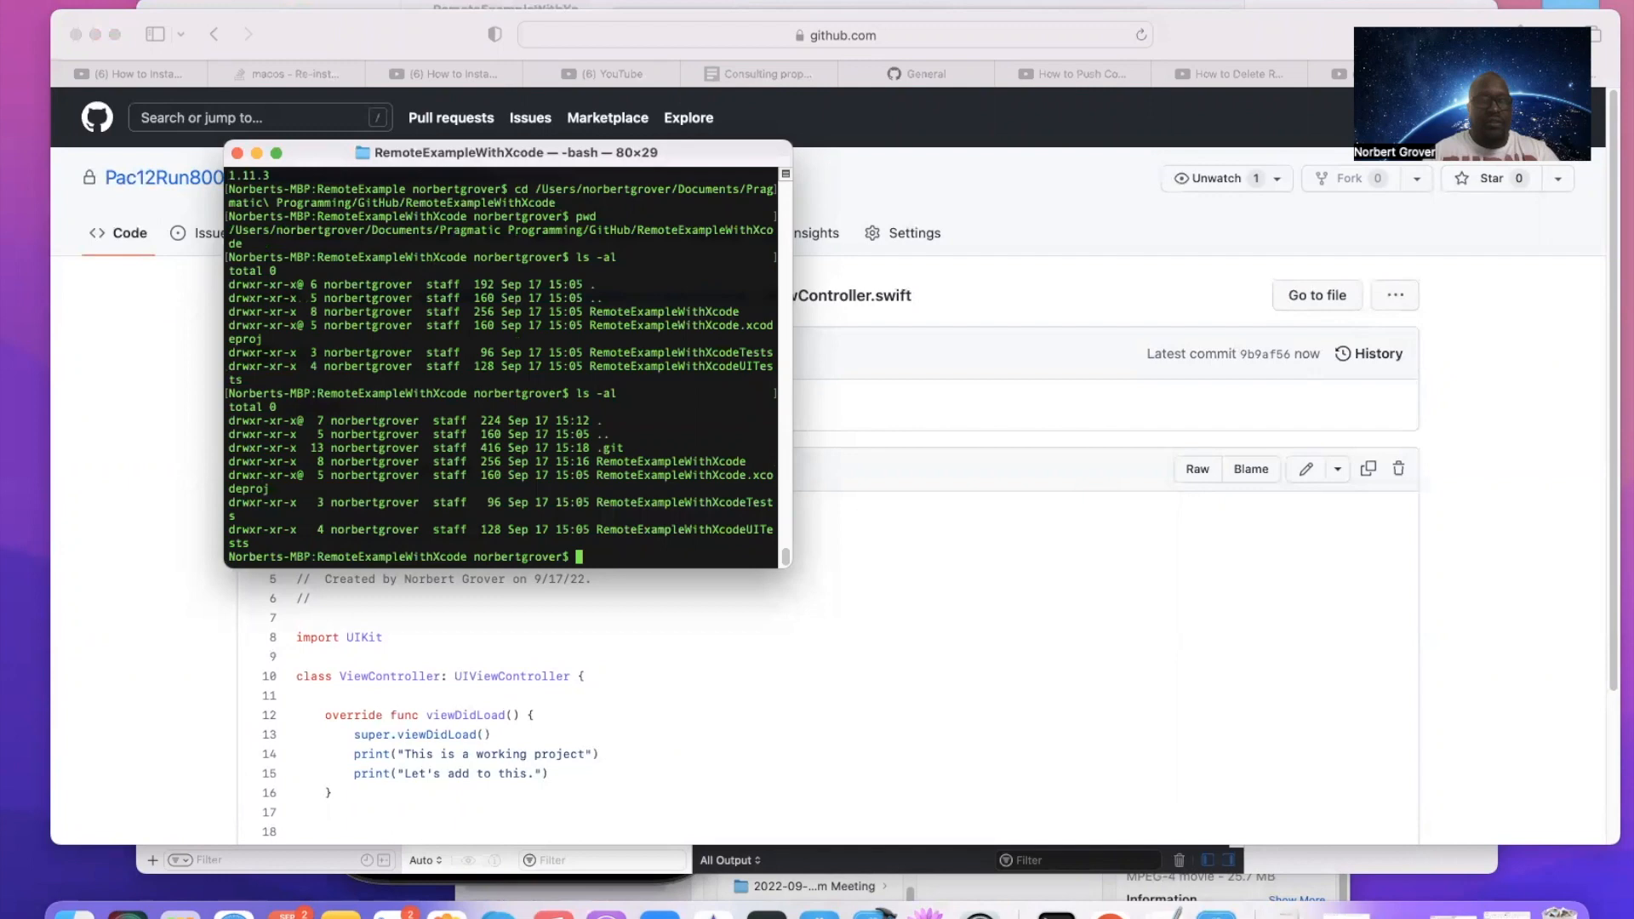
drag(595, 447, 624, 443)
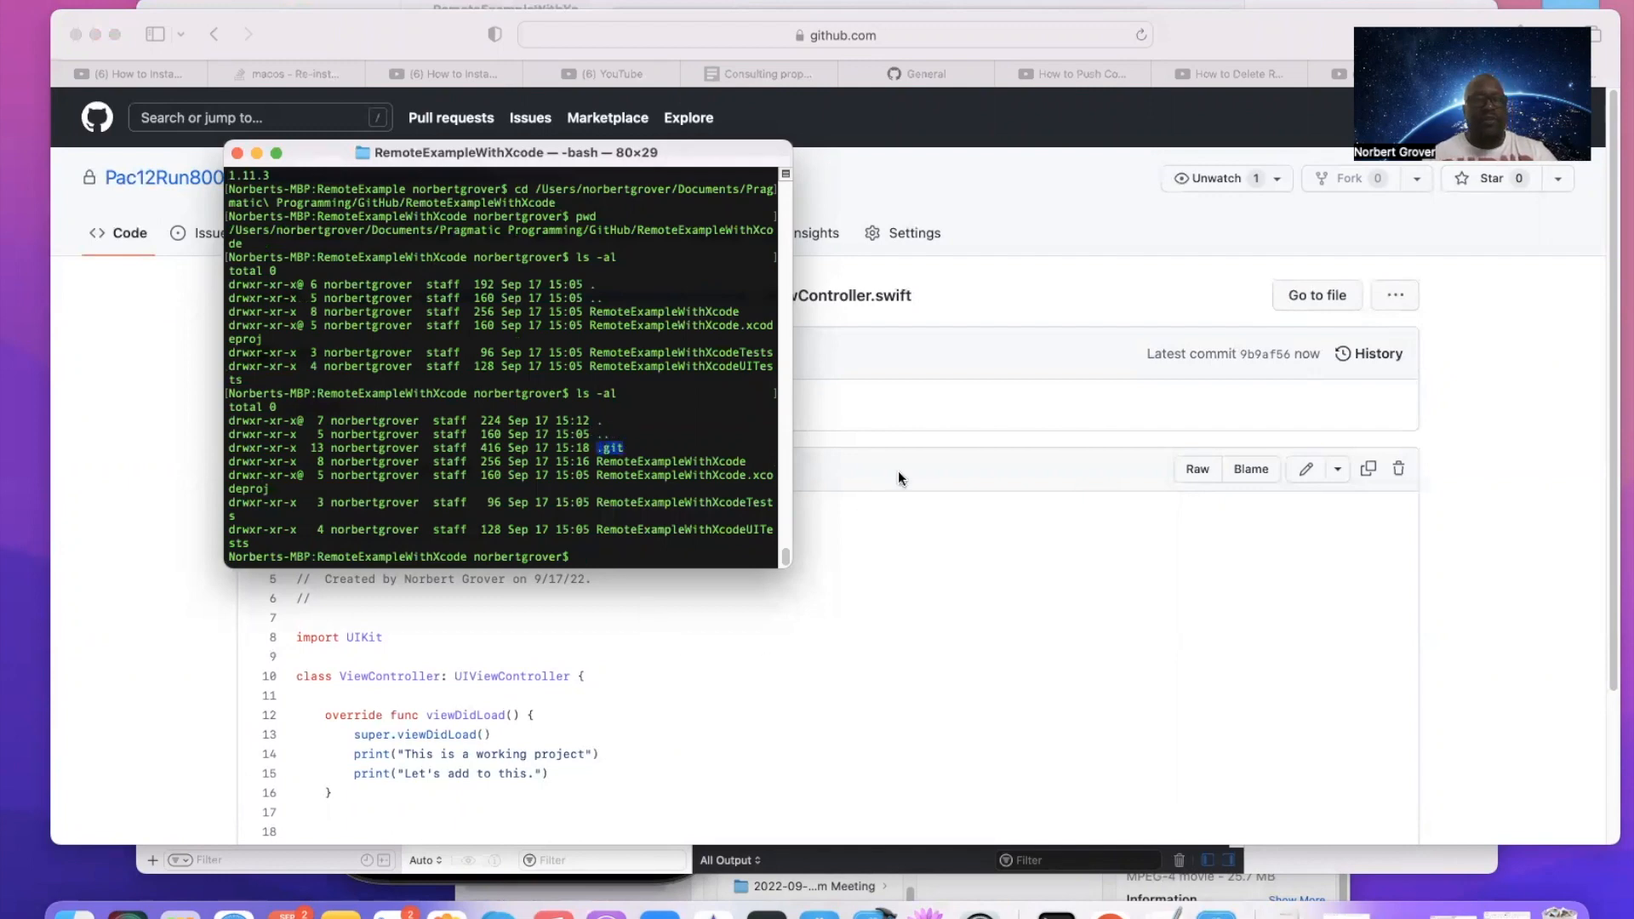
click(697, 415)
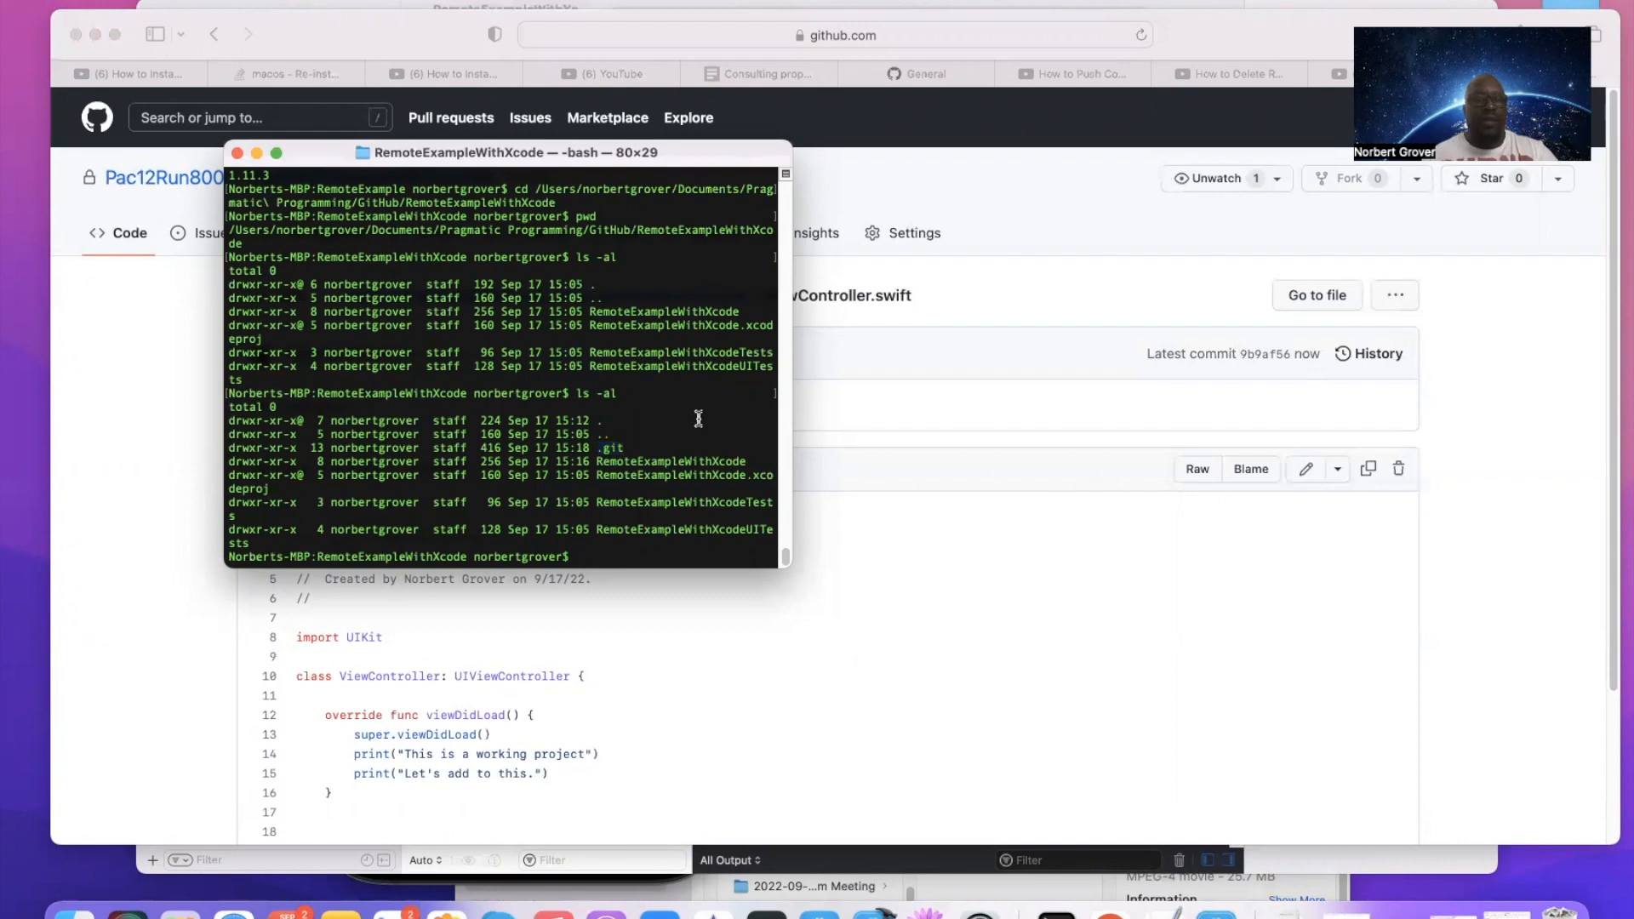